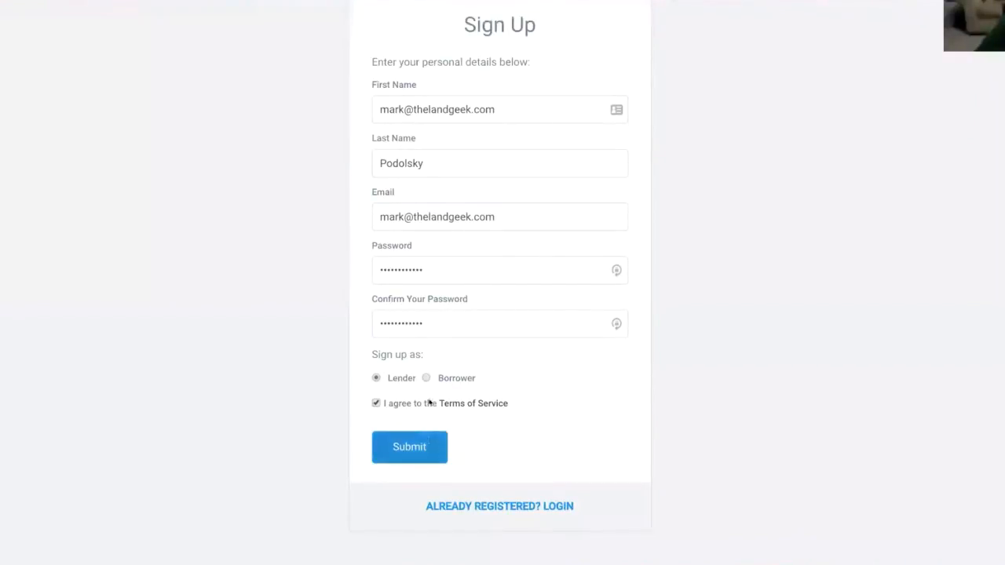
# - Leave the completed Lender sign-up form for the Sign In page
pyautogui.click(563, 507)
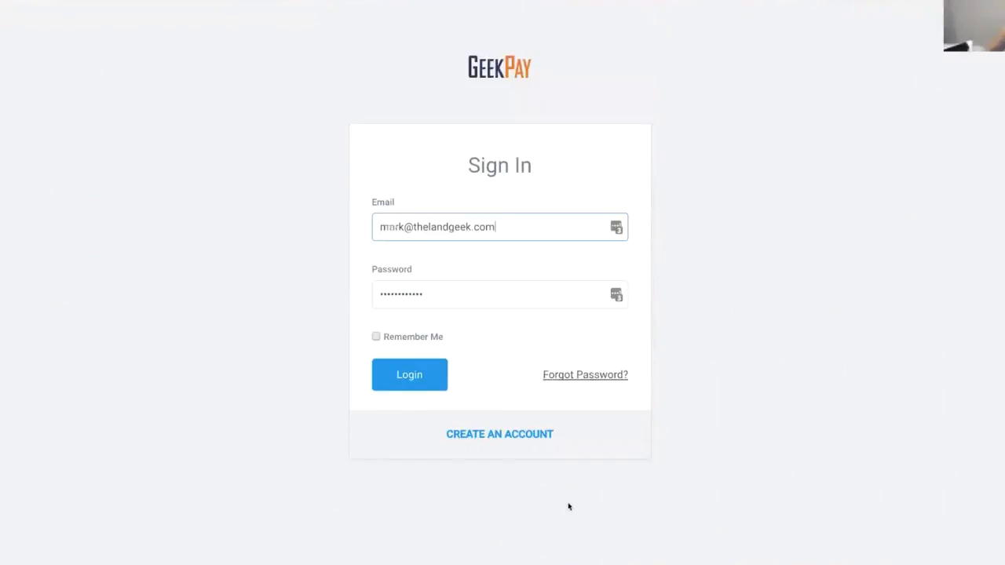
# - Log in with the saved credentials and open the Merchant Accounts tab in account Settings
pyautogui.click(417, 379)
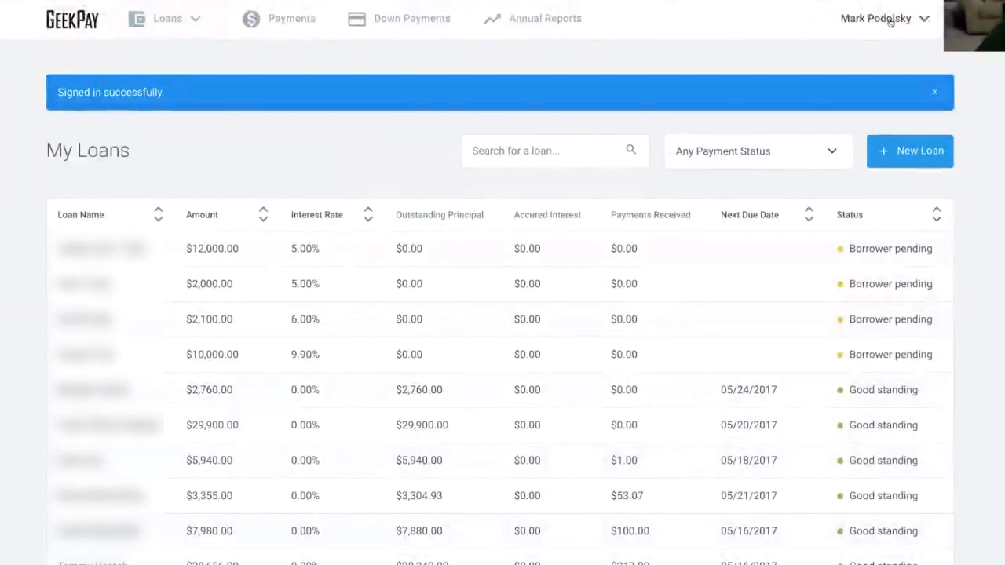
pyautogui.click(890, 22)
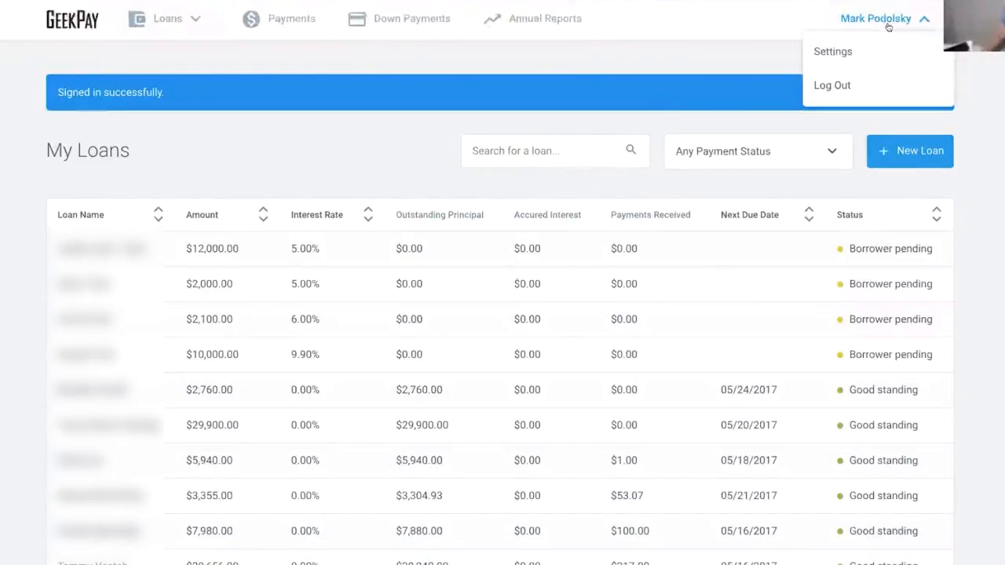
pyautogui.click(836, 52)
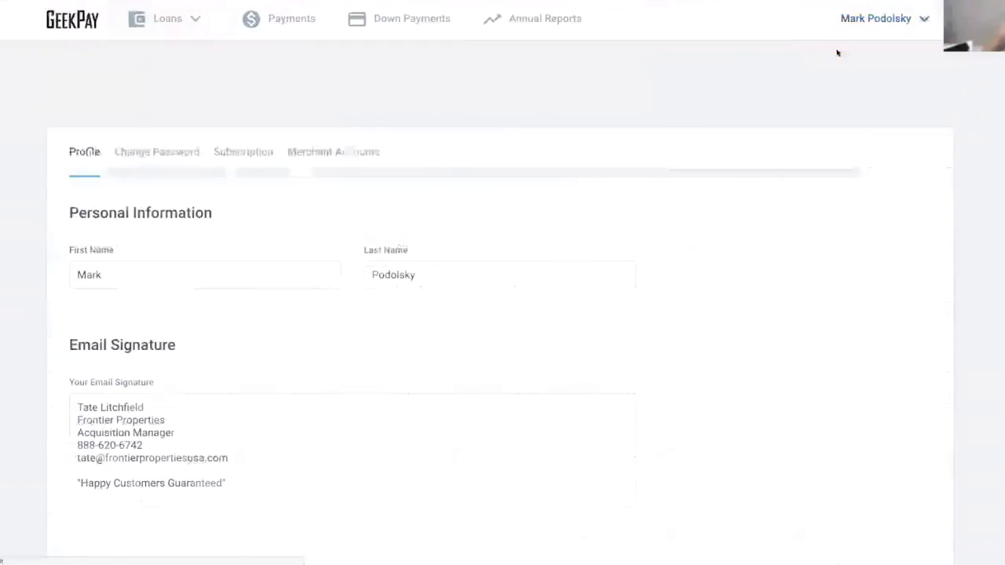
pyautogui.click(351, 153)
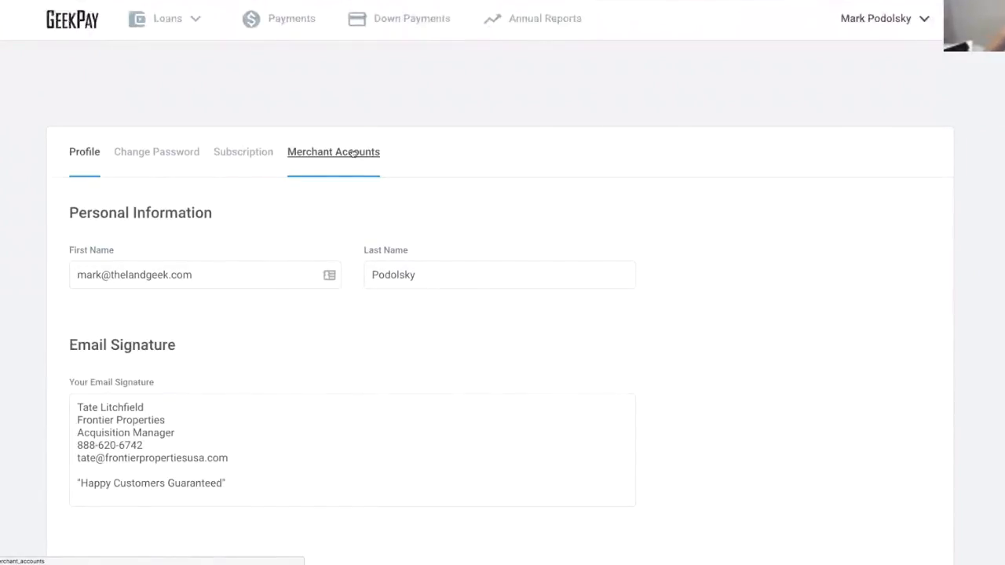
# - Look over the Add Merchant Account options, then go to the Down Payments page
pyautogui.click(853, 97)
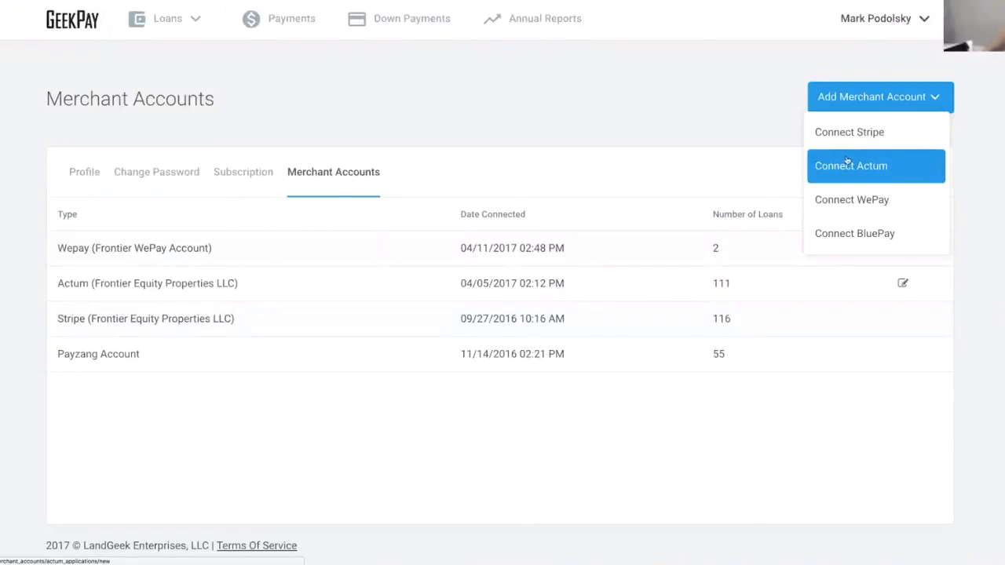
pyautogui.click(739, 107)
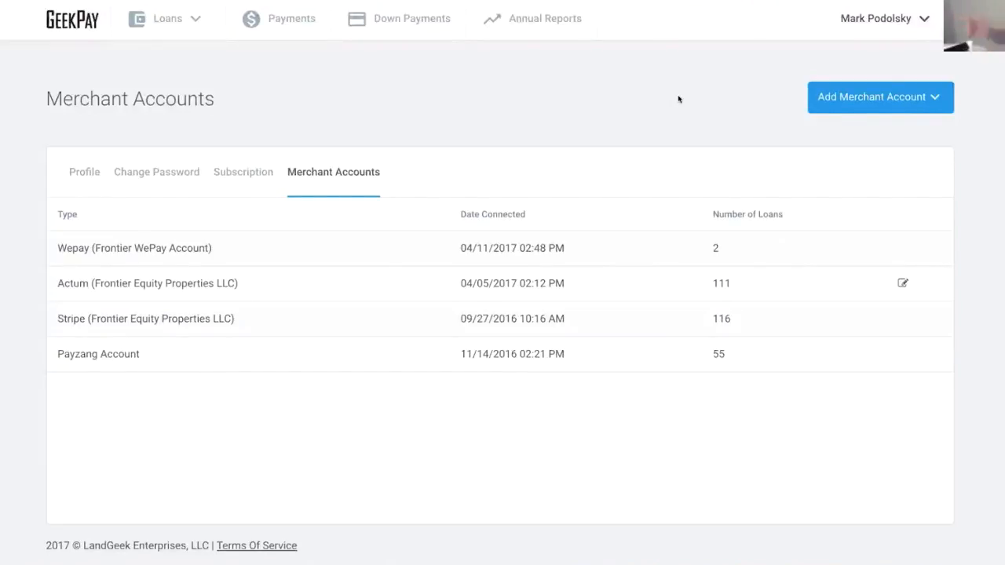
pyautogui.click(420, 19)
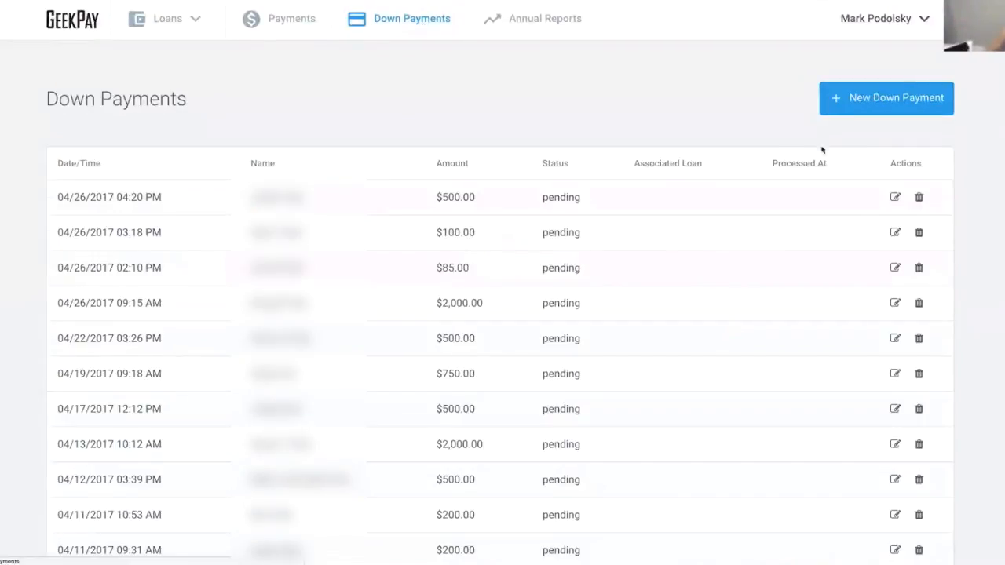
# - Create a $6,000 test down payment on the Frontier WePay account and show its checkout link
pyautogui.click(854, 105)
pyautogui.click(297, 224)
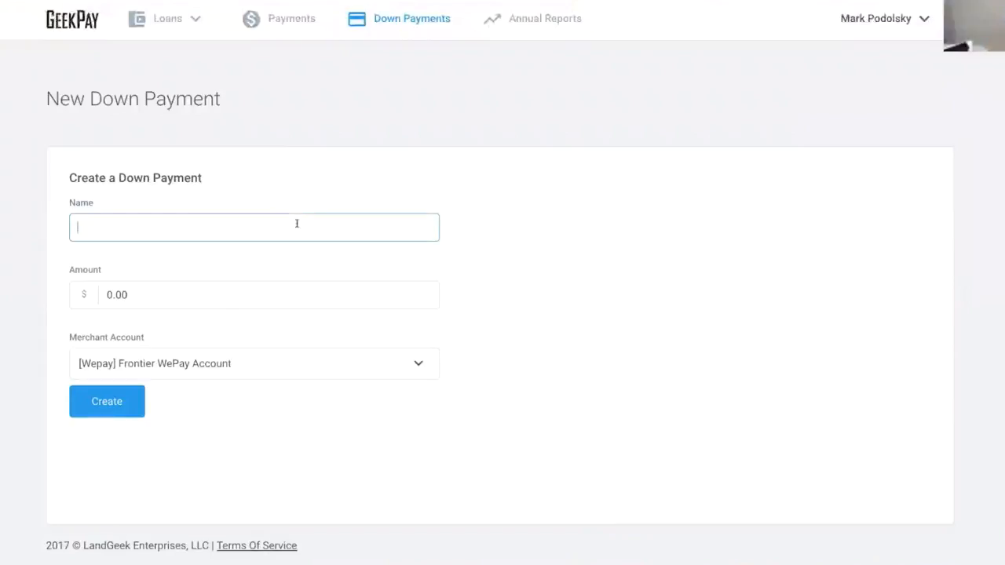
pyautogui.write('Seth Retips')
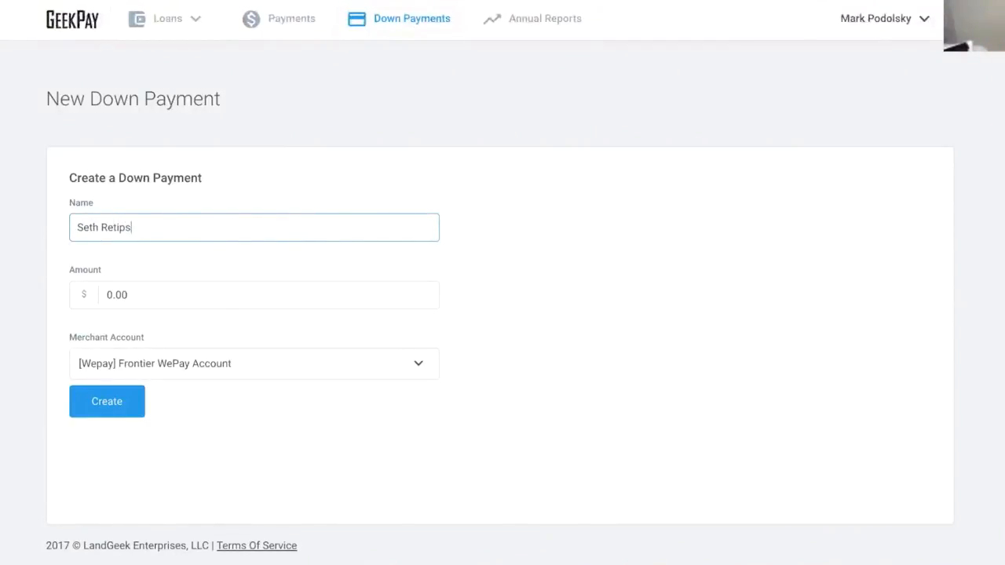
pyautogui.write('ter Test')
pyautogui.press('Tab')
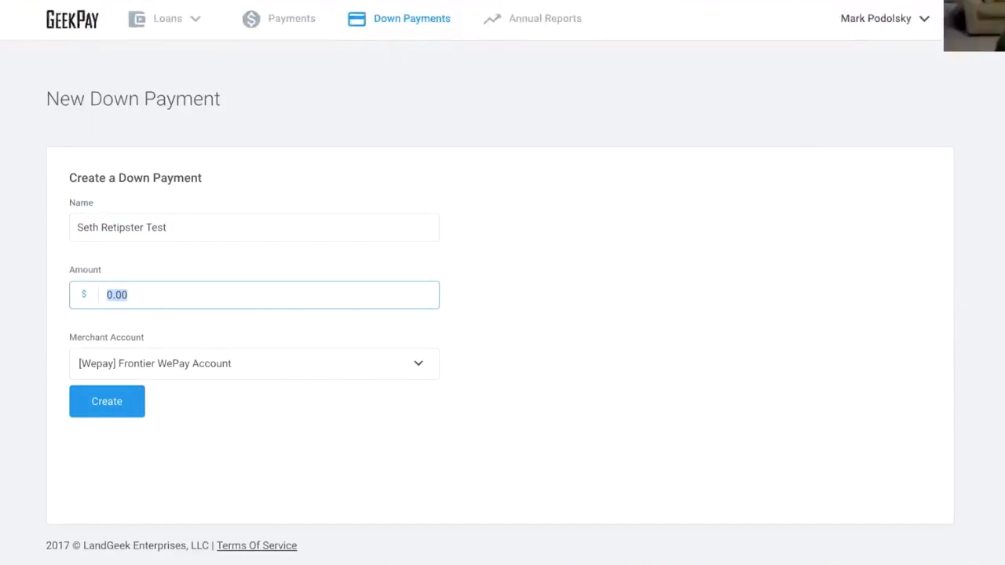
pyautogui.write('6000')
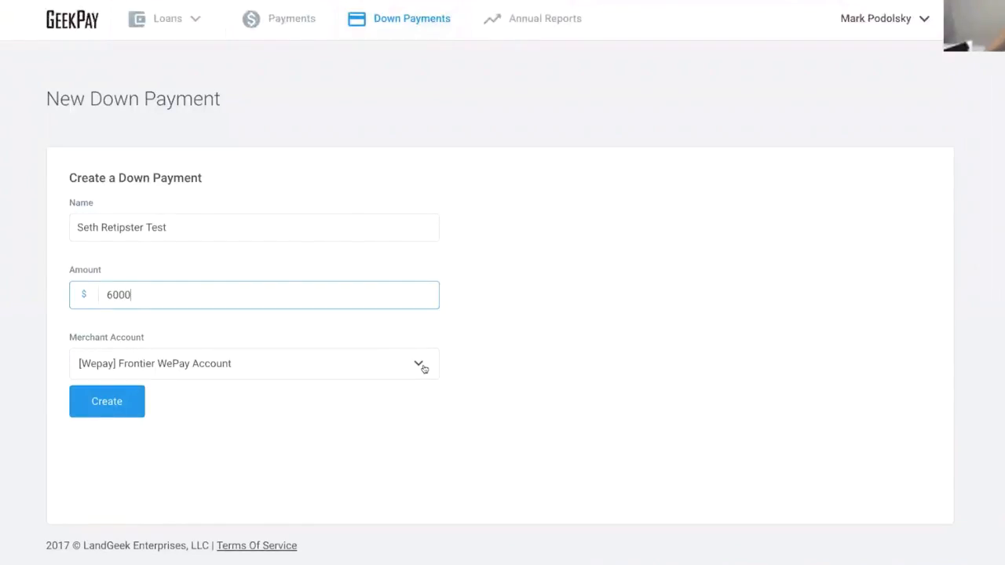
pyautogui.click(420, 366)
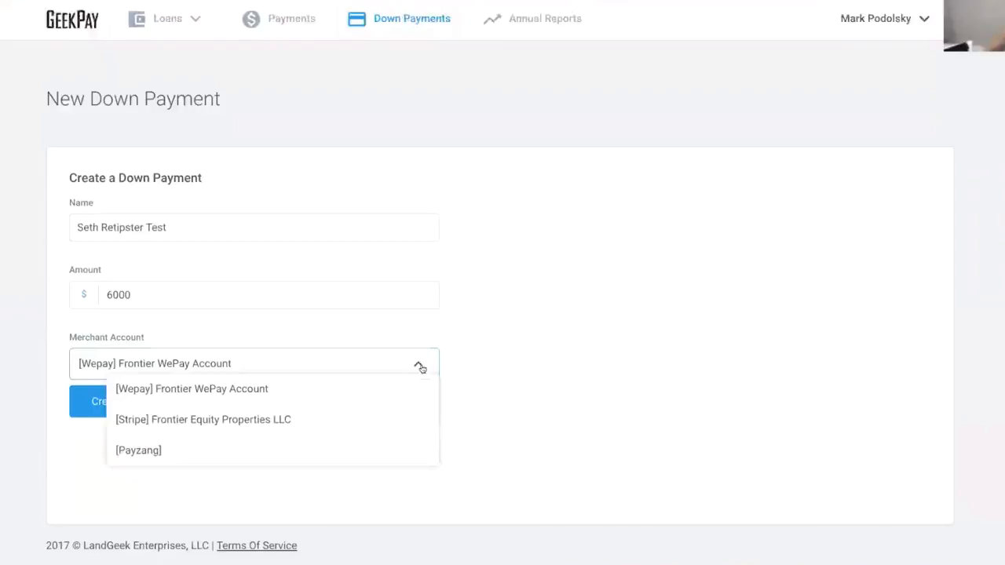
pyautogui.click(244, 397)
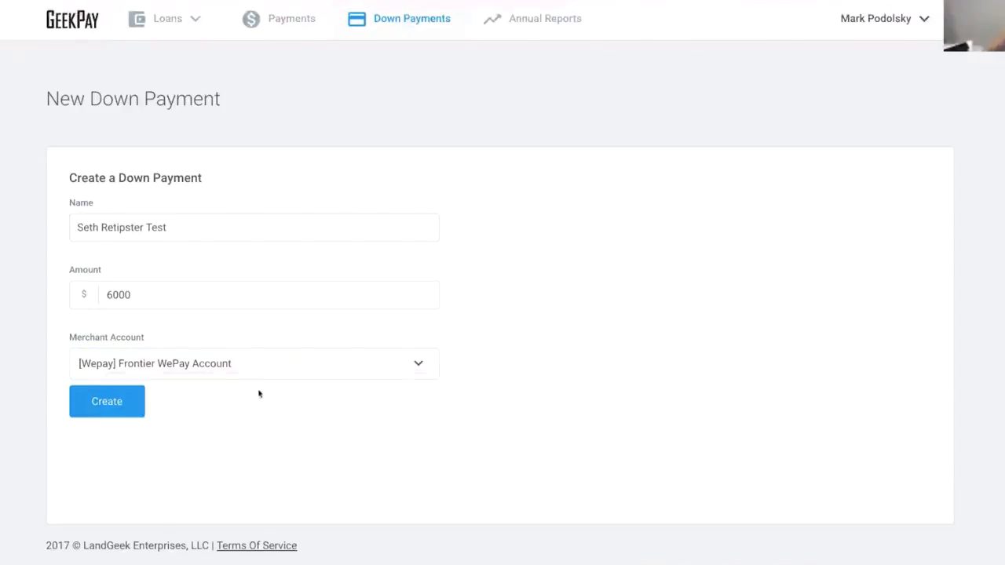
pyautogui.click(115, 404)
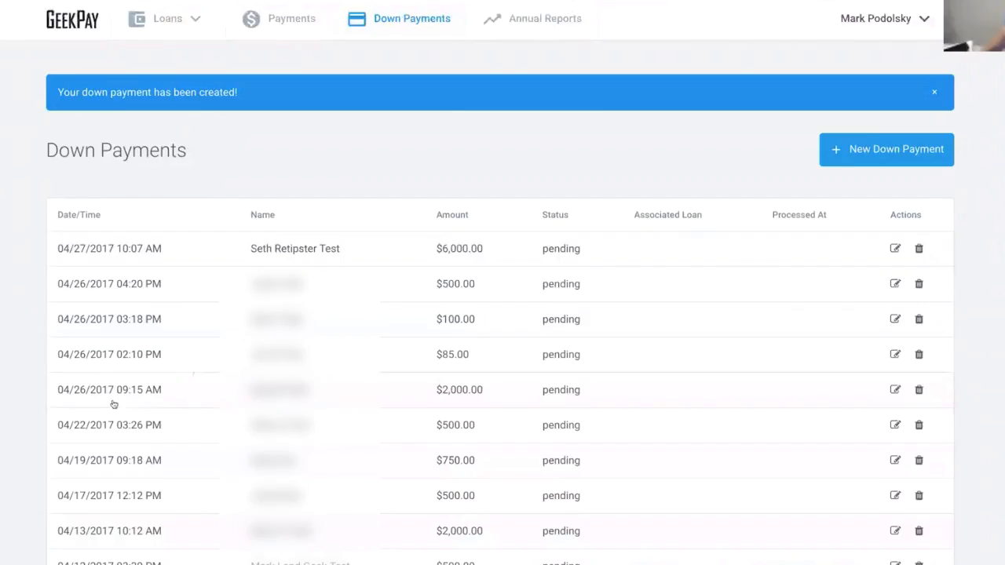
pyautogui.click(312, 257)
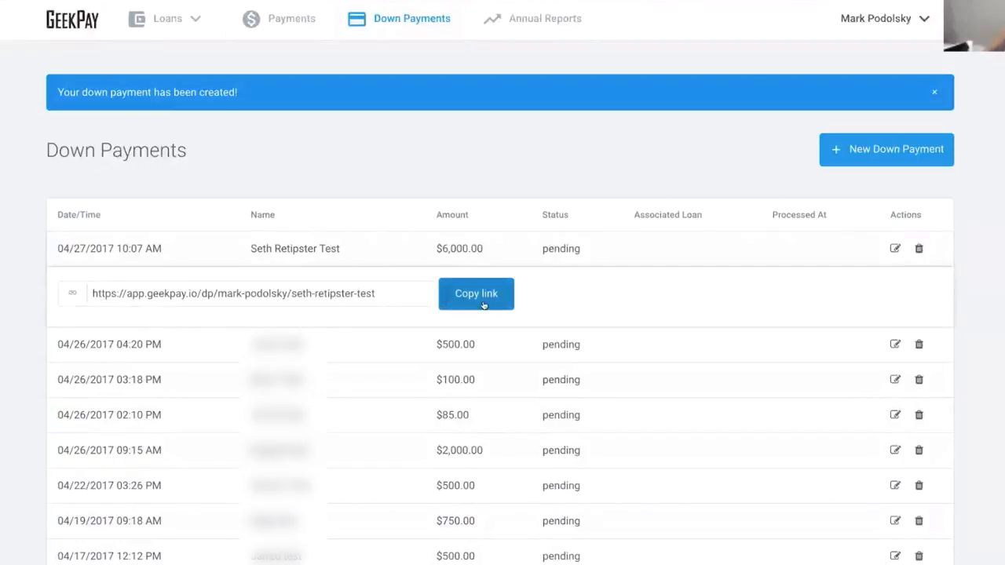
# - Copy the checkout link, preview the $6,000 checkout page in a new tab, then return to GeekPay
pyautogui.click(483, 302)
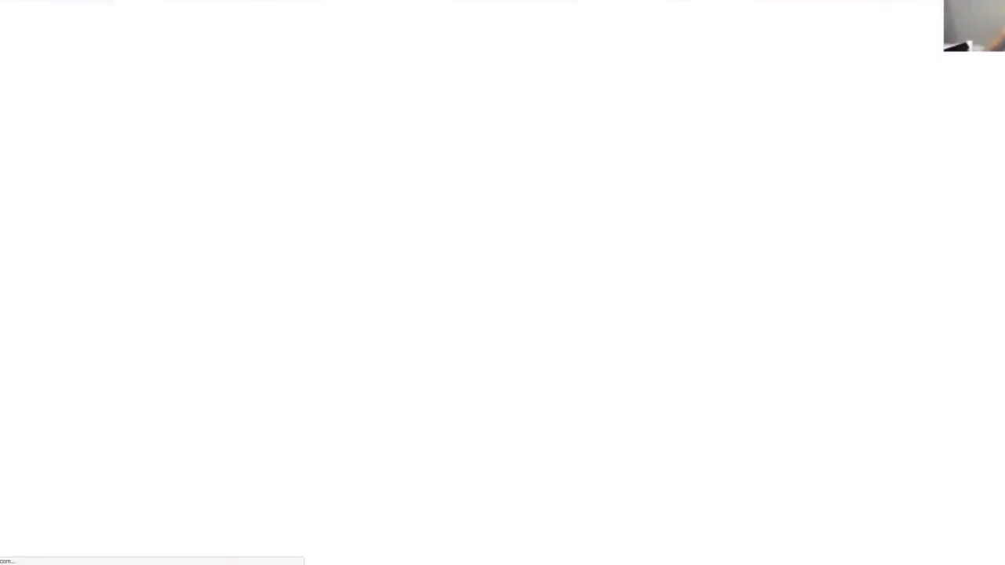
pyautogui.press('super+v')
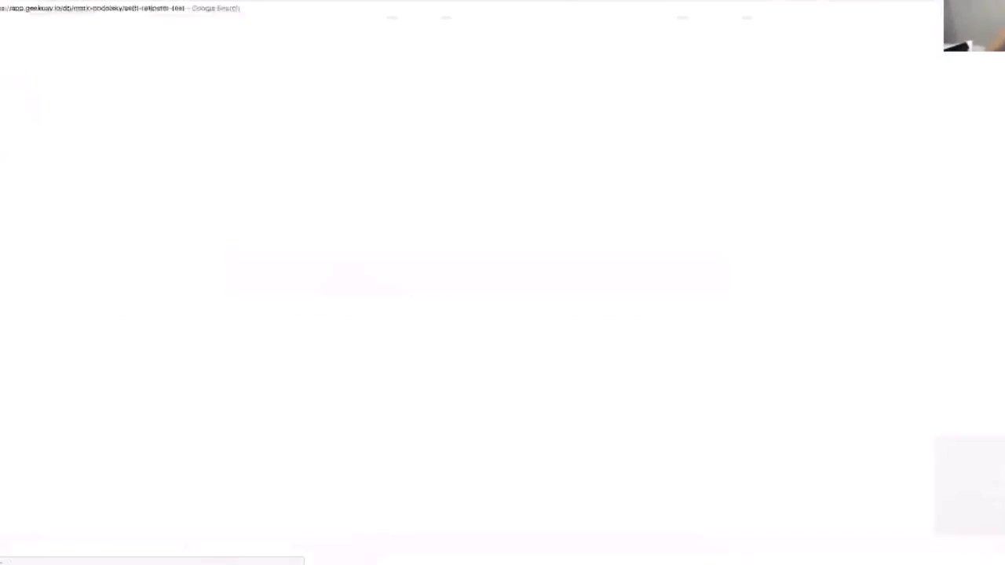
pyautogui.press('Return')
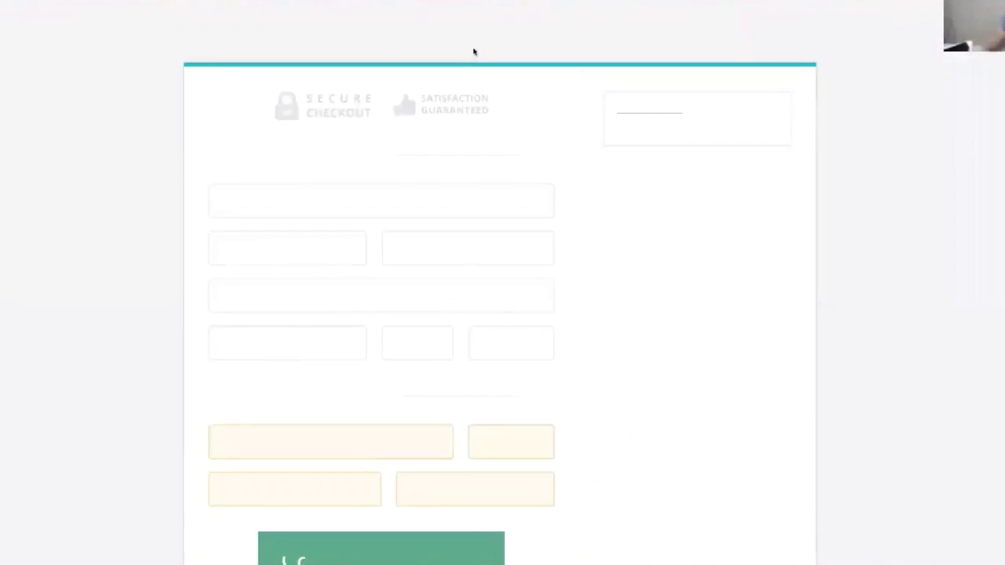
pyautogui.scroll(-1, 477, 133)
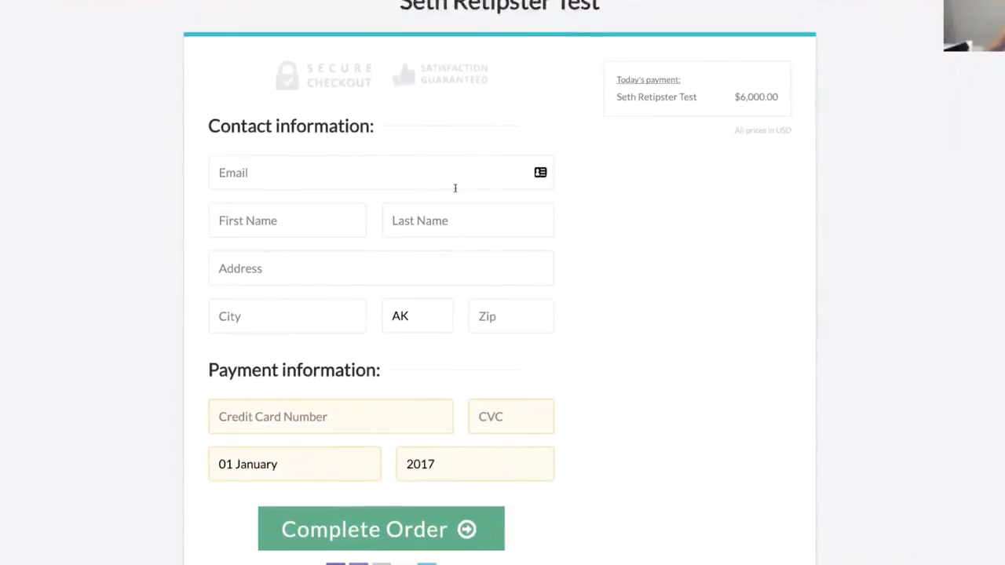
pyautogui.scroll(-3, 456, 188)
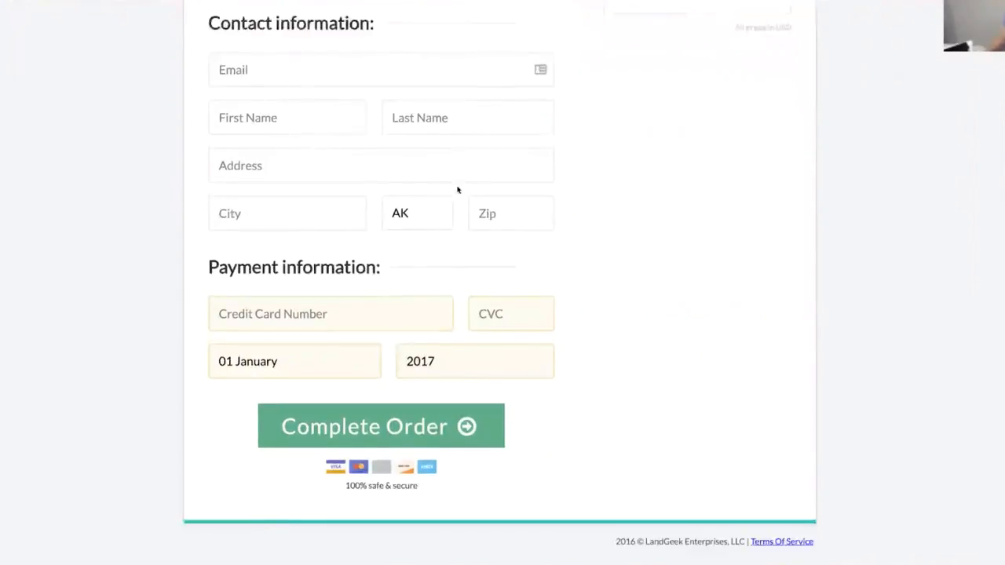
pyautogui.scroll(4, 458, 182)
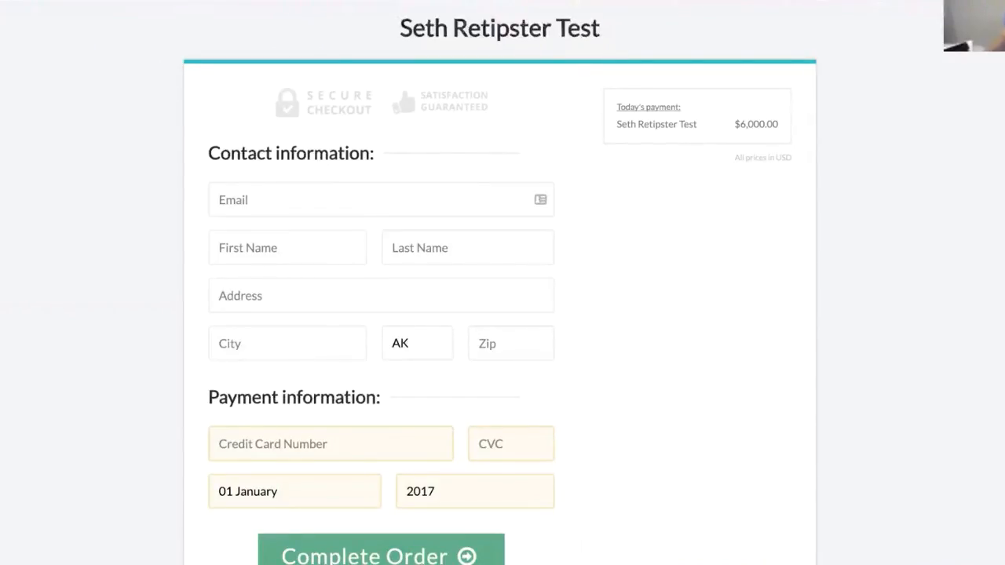
pyautogui.click(628, 2)
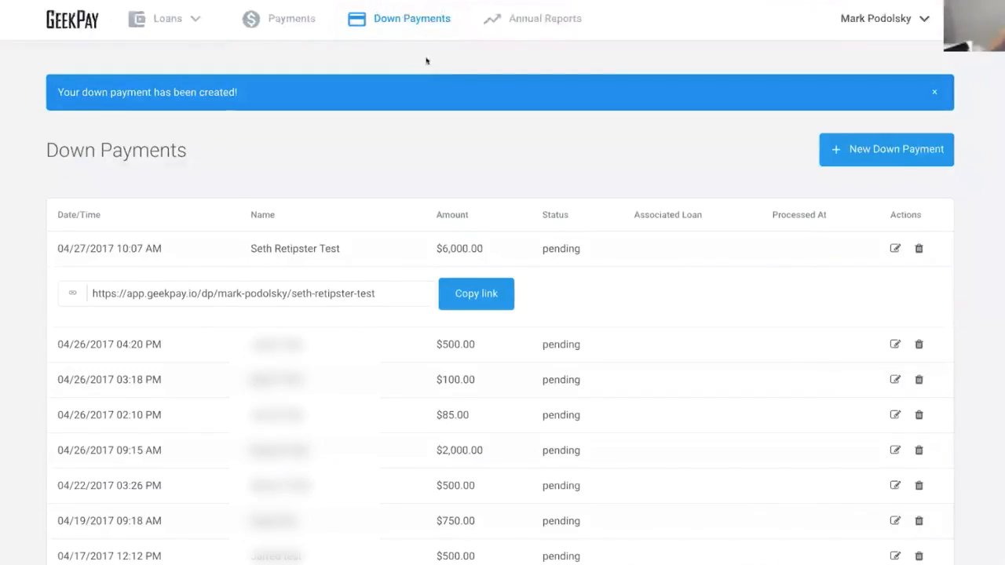
# - Go to Loans > Loan Portfolio and open the New Loan form
pyautogui.click(165, 25)
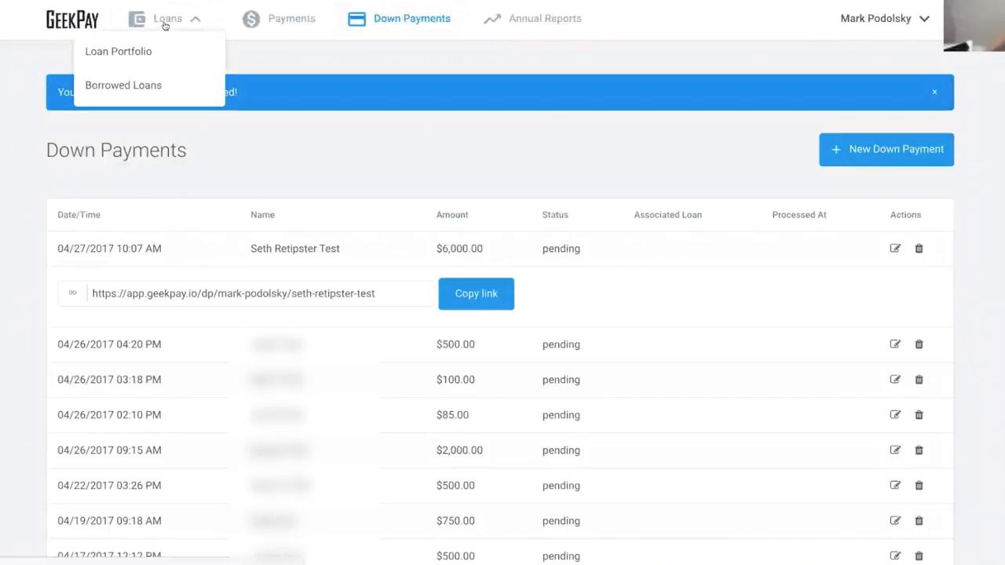
pyautogui.click(139, 51)
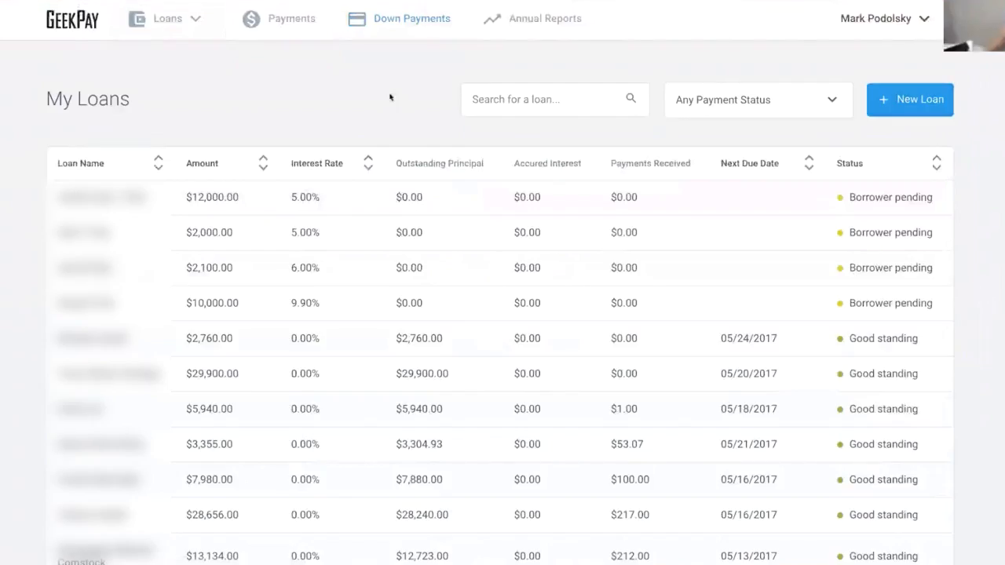
pyautogui.click(908, 107)
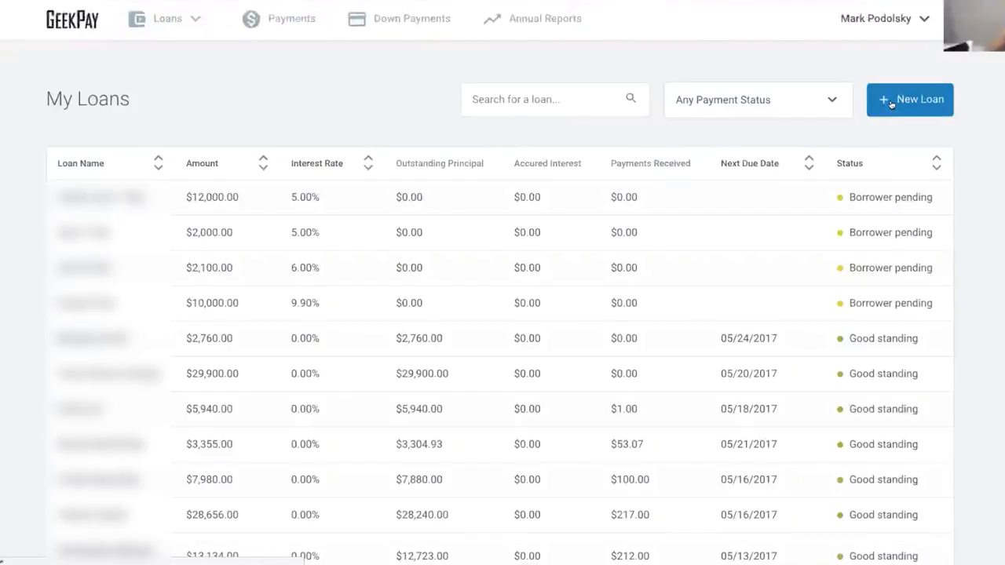
pyautogui.click(891, 103)
# - Enter the test loan name, amount 24000, rate 9.99% and a 60-month term
pyautogui.click(274, 237)
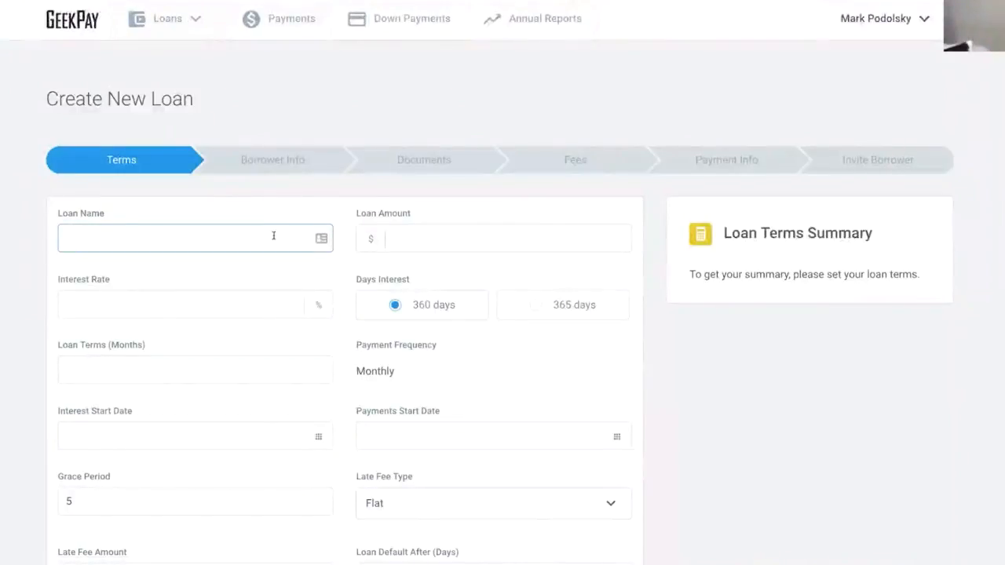
pyautogui.write('Seth Test')
pyautogui.press('Tab')
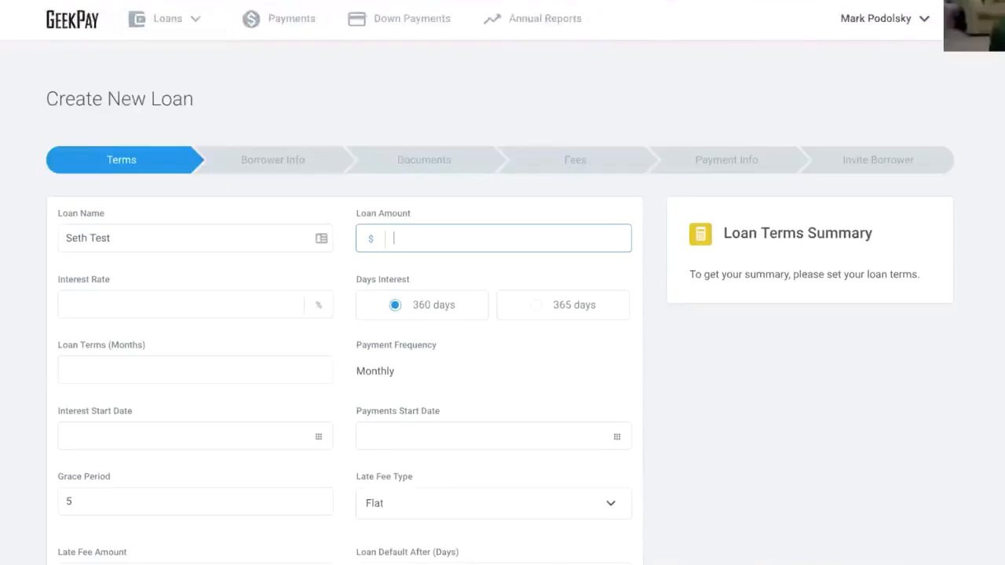
pyautogui.write('240000')
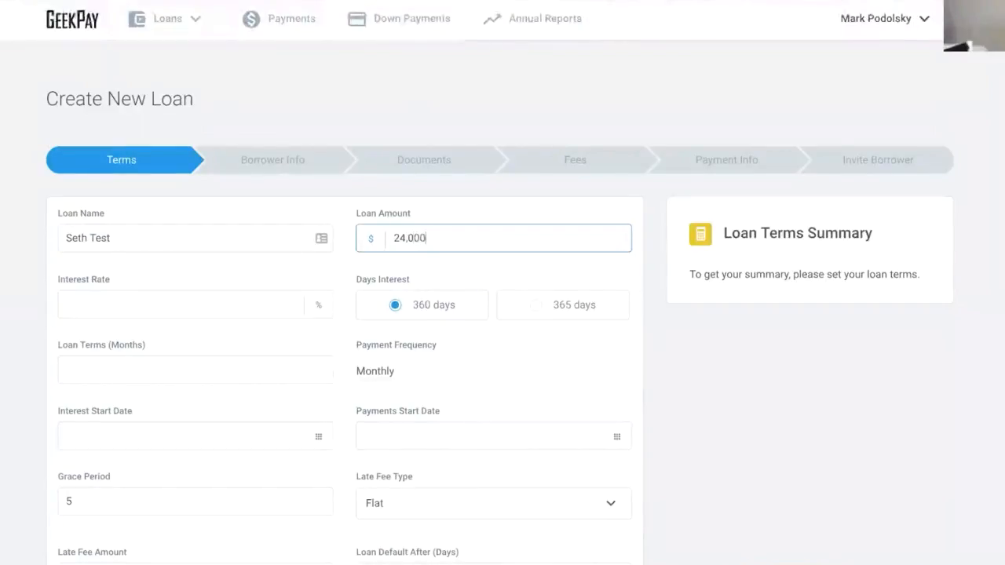
pyautogui.press('Tab')
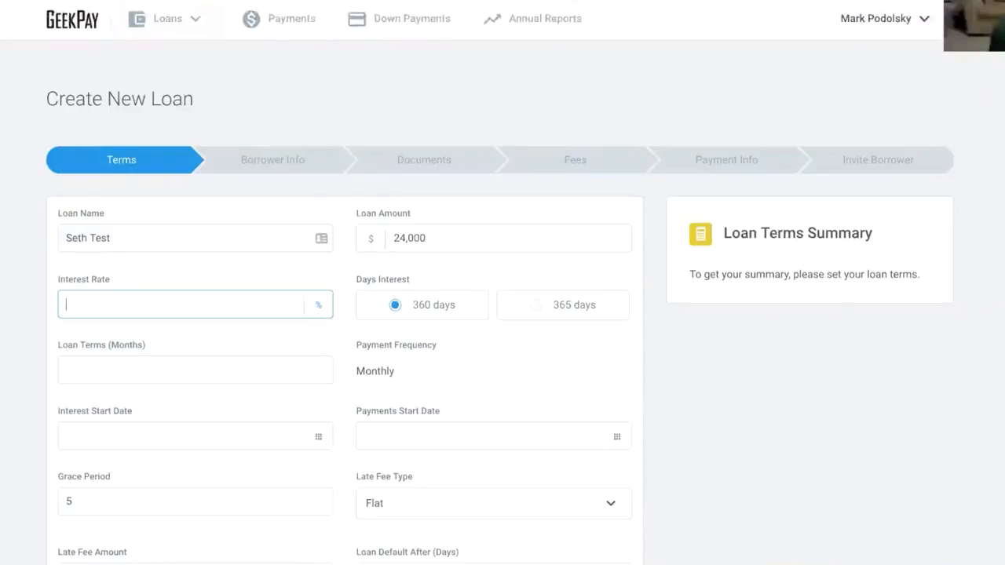
pyautogui.write('9.99')
pyautogui.press('Tab')
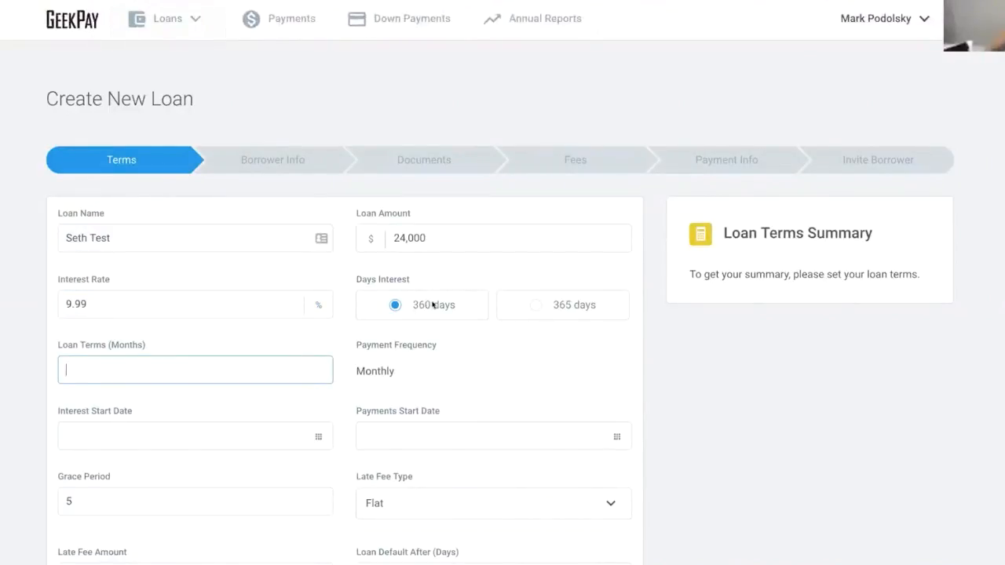
pyautogui.scroll(-1, 539, 303)
pyautogui.scroll(-1, 539, 302)
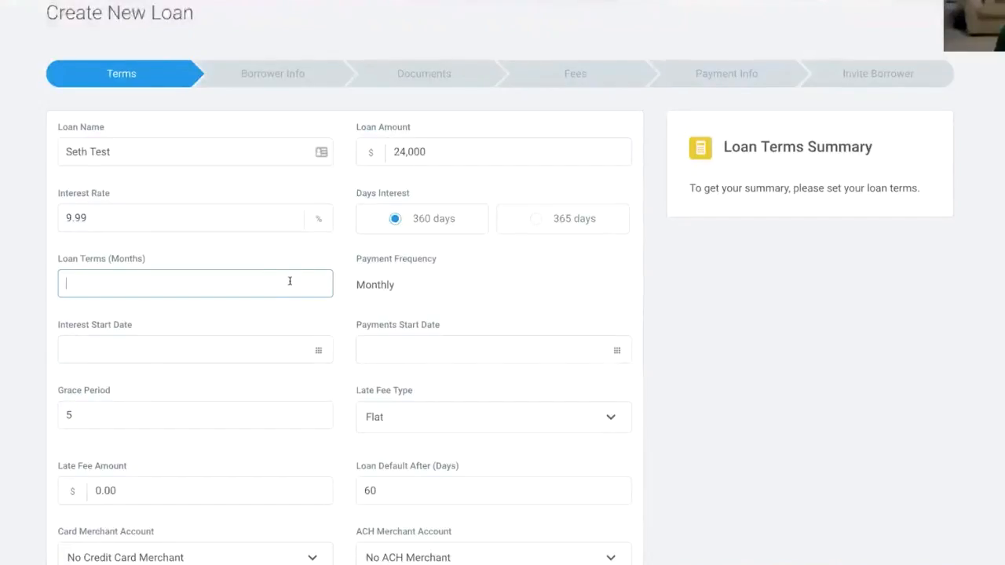
pyautogui.write('60')
# - Set the interest start date to 05/01/2017 and the payments start date to 06/01/2017
pyautogui.click(226, 352)
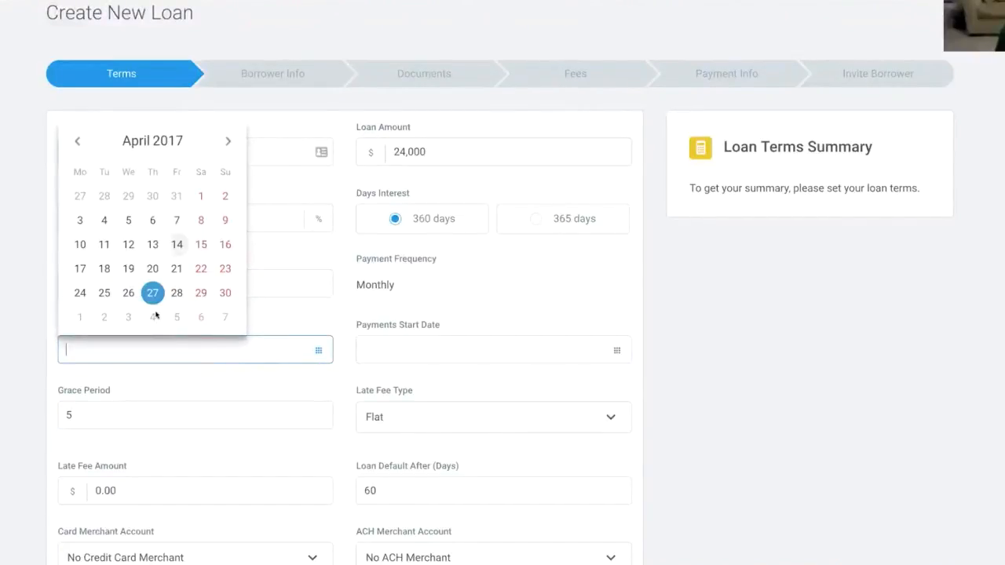
pyautogui.click(79, 317)
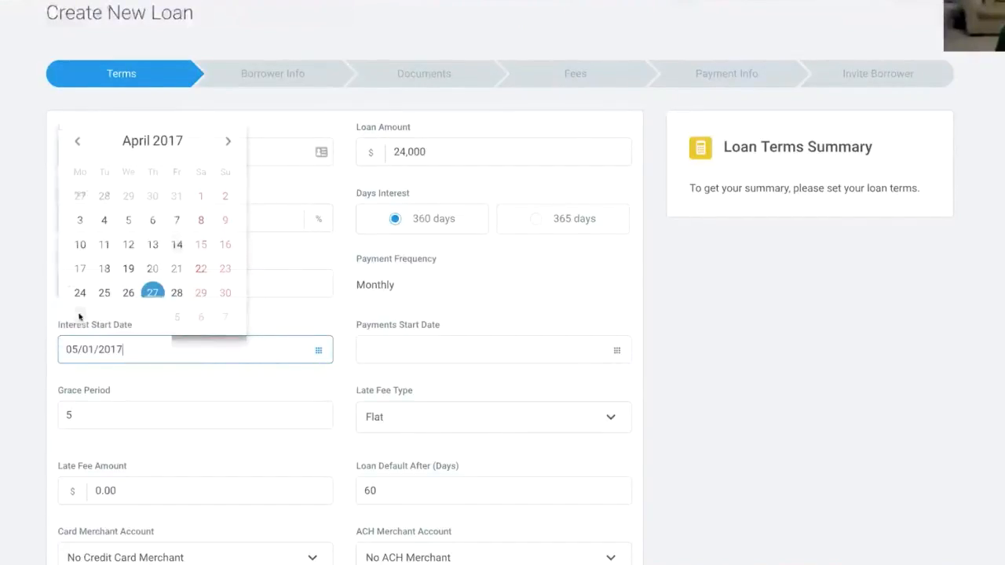
pyautogui.click(378, 343)
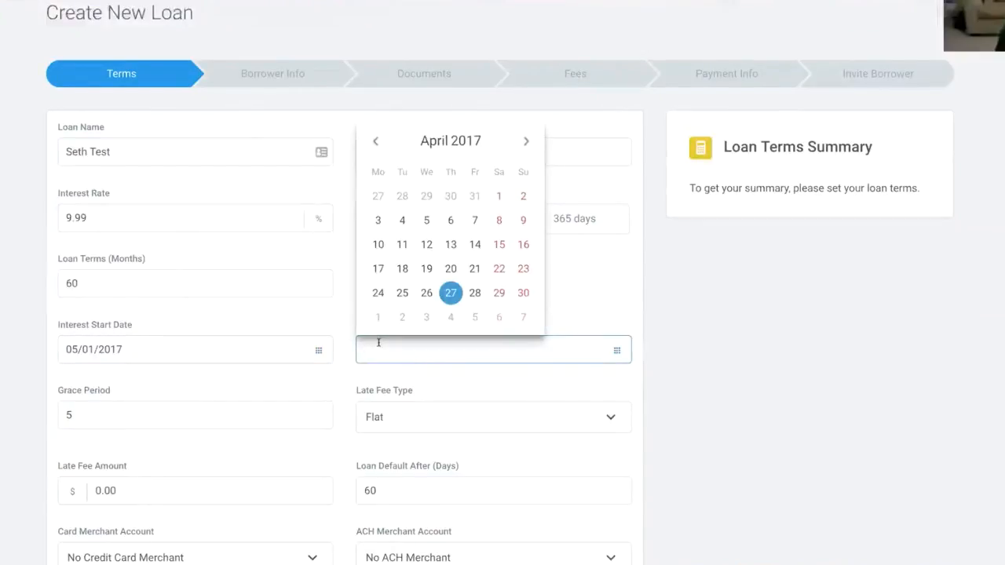
pyautogui.click(524, 142)
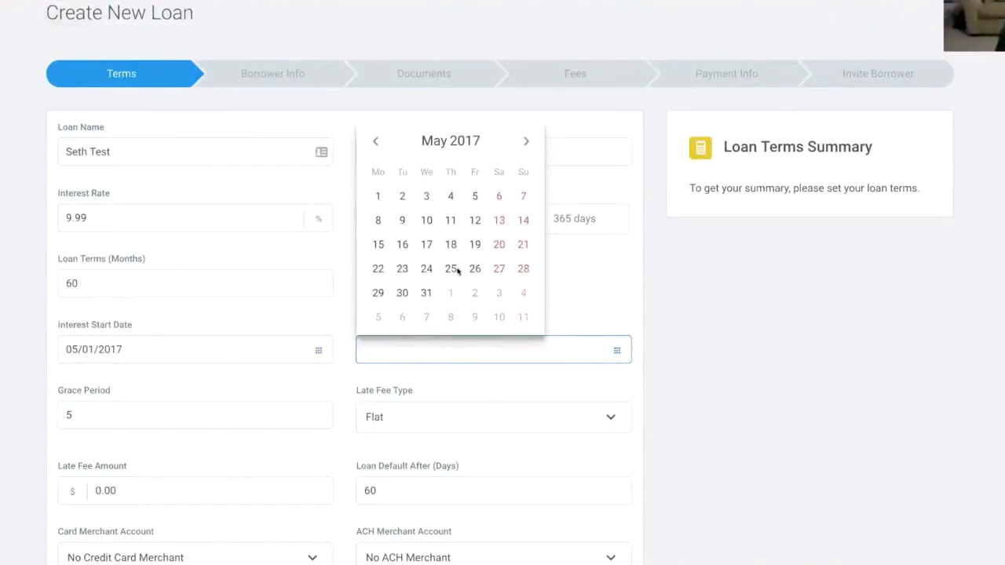
pyautogui.click(450, 294)
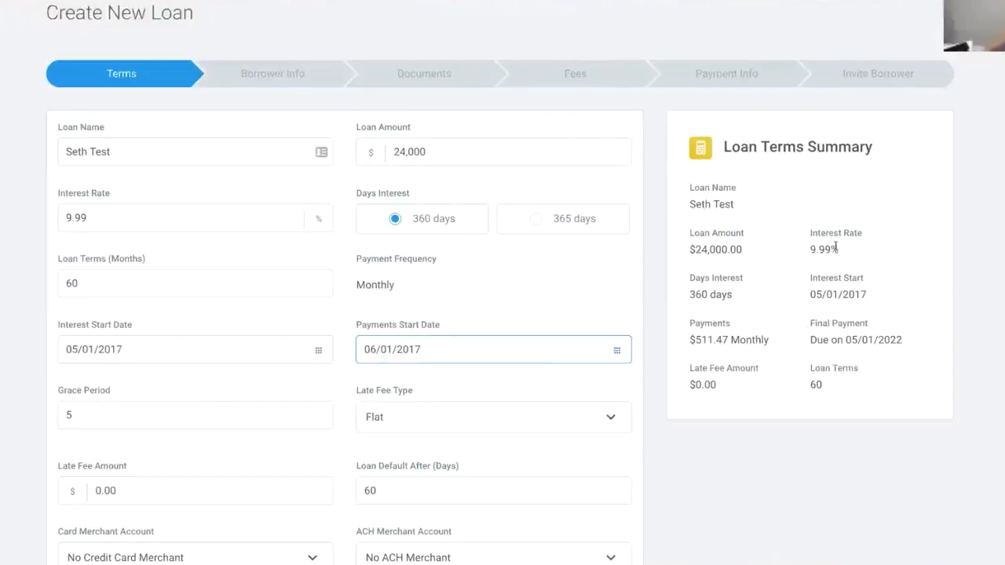
# - Set a 15-day grace period, a flat $25 late fee and 30 loan default days
pyautogui.scroll(-2, 272, 287)
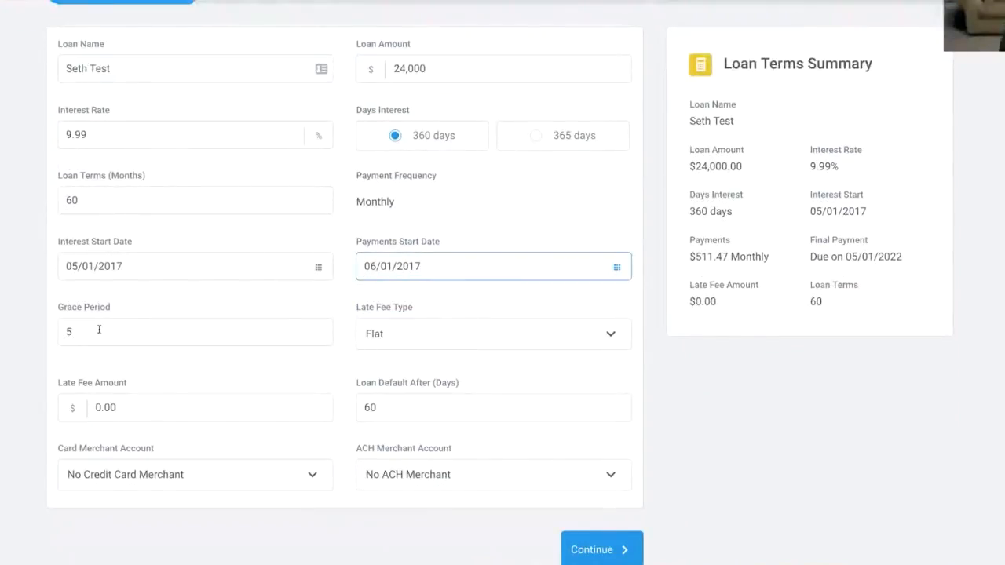
pyautogui.moveTo(97, 330); pyautogui.dragTo(47, 330)
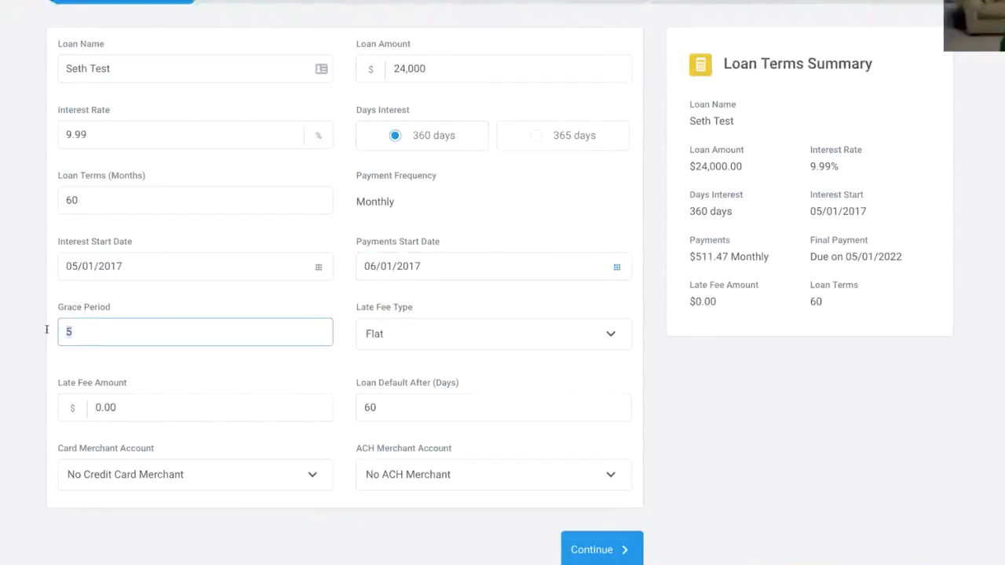
pyautogui.write('15')
pyautogui.click(449, 342)
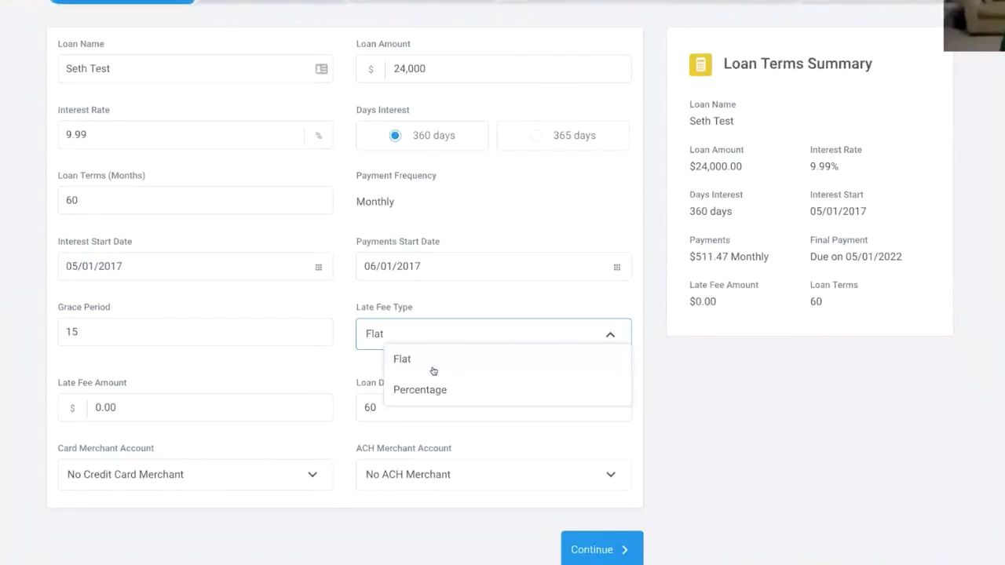
pyautogui.click(429, 365)
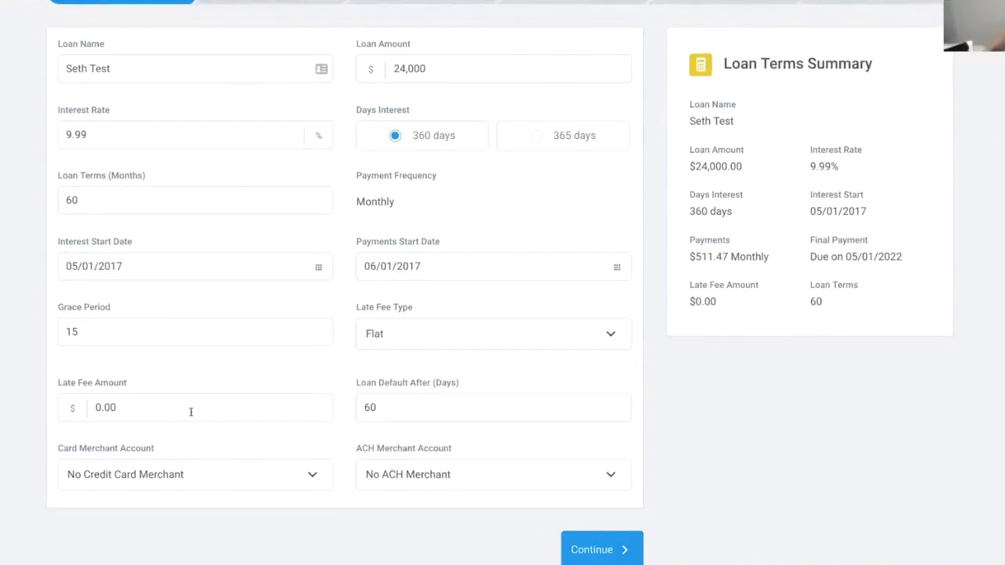
pyautogui.click(112, 405)
pyautogui.doubleClick(112, 404)
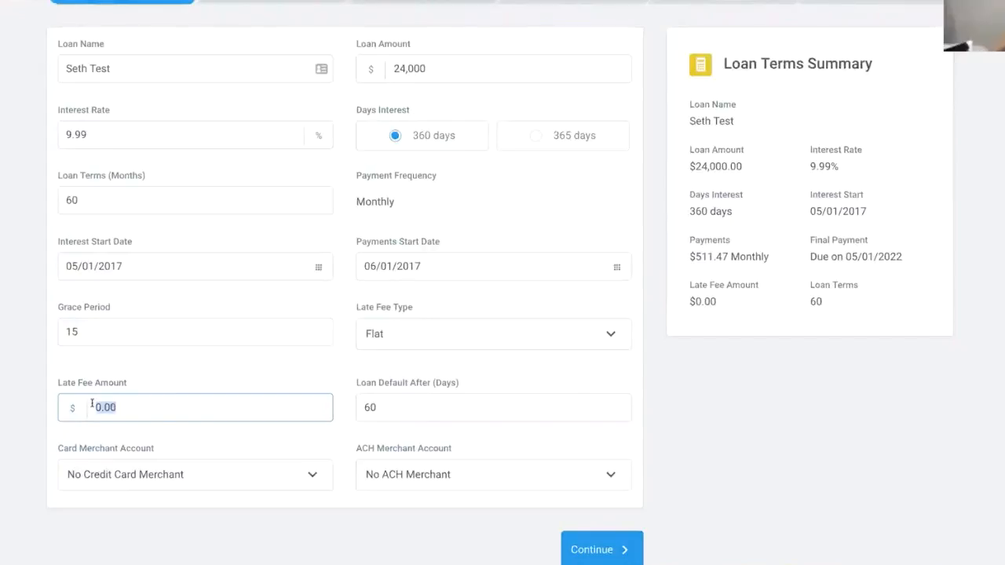
pyautogui.write('25')
pyautogui.click(417, 407)
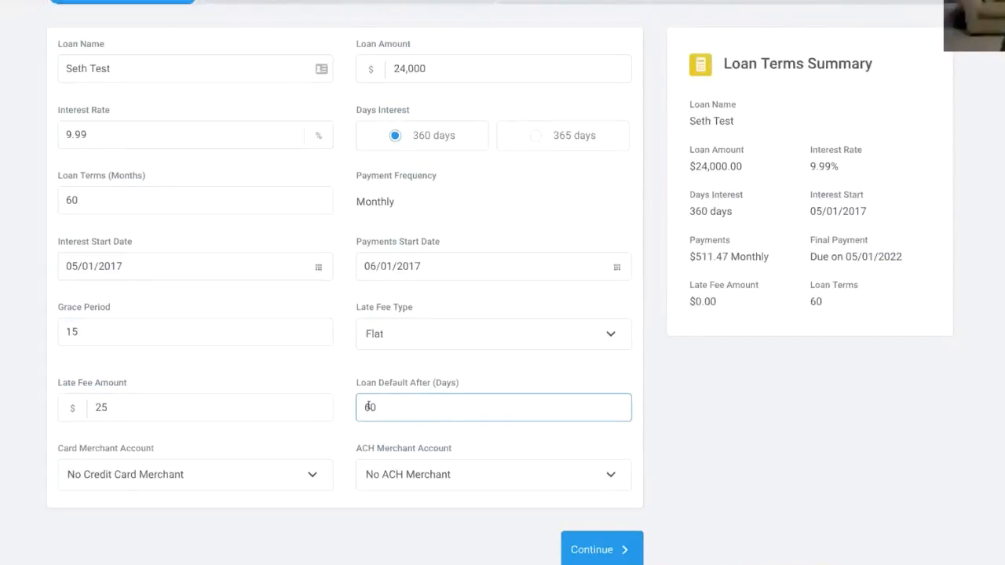
pyautogui.doubleClick(363, 406)
pyautogui.write('30')
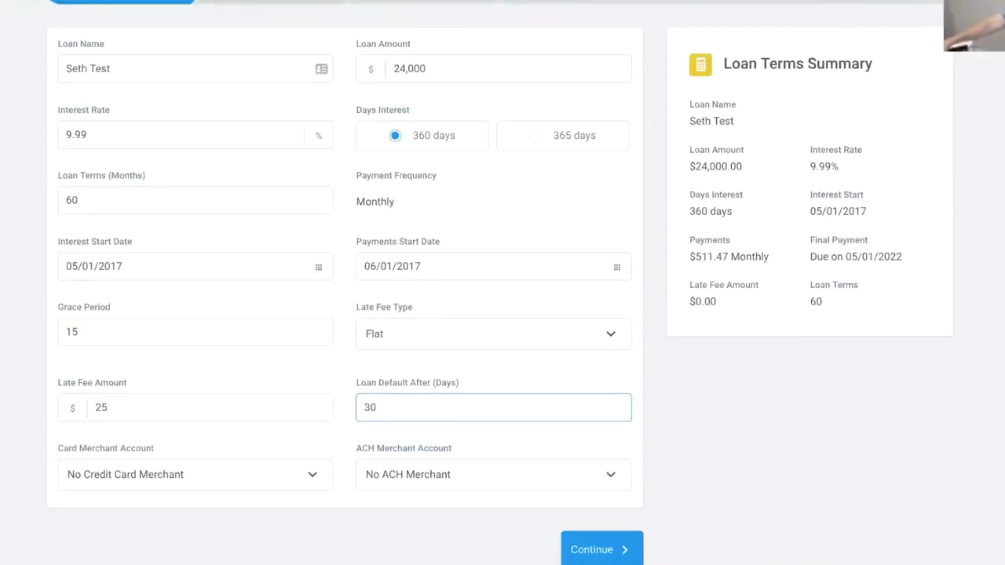
# - Choose the Stripe card merchant and Actum ACH merchant for Frontier Equity Properties LLC
pyautogui.scroll(-1, 254, 311)
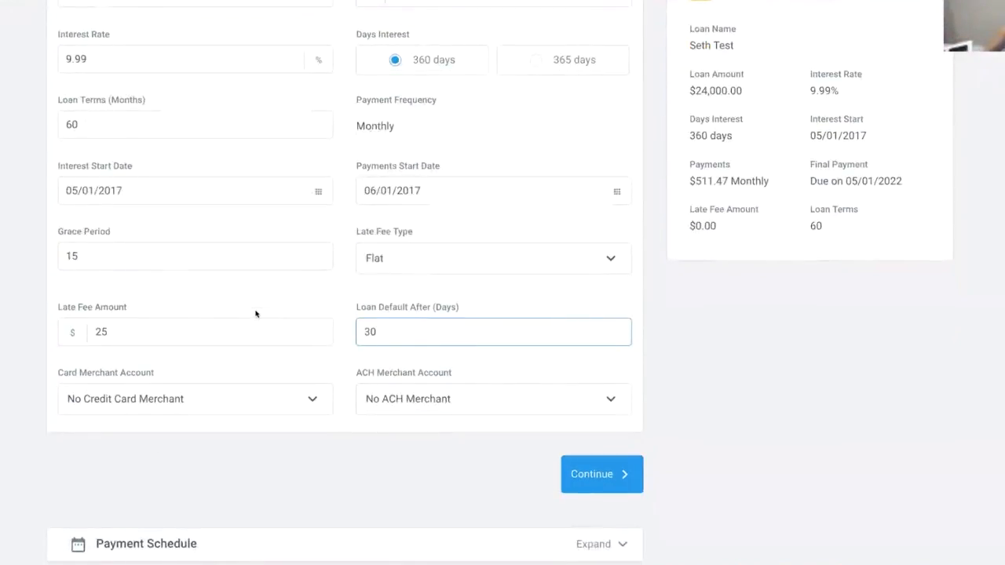
pyautogui.scroll(-1, 250, 314)
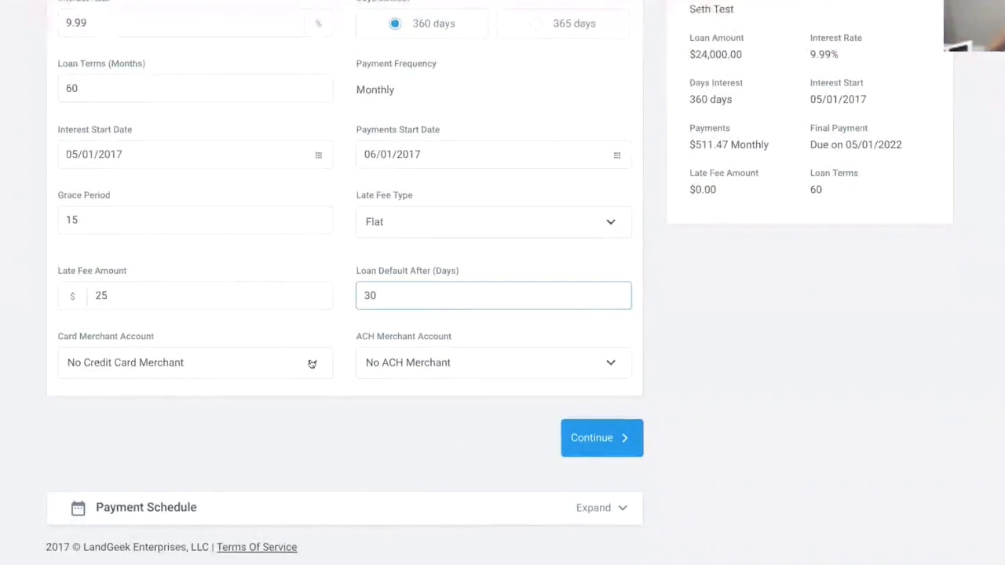
pyautogui.click(312, 365)
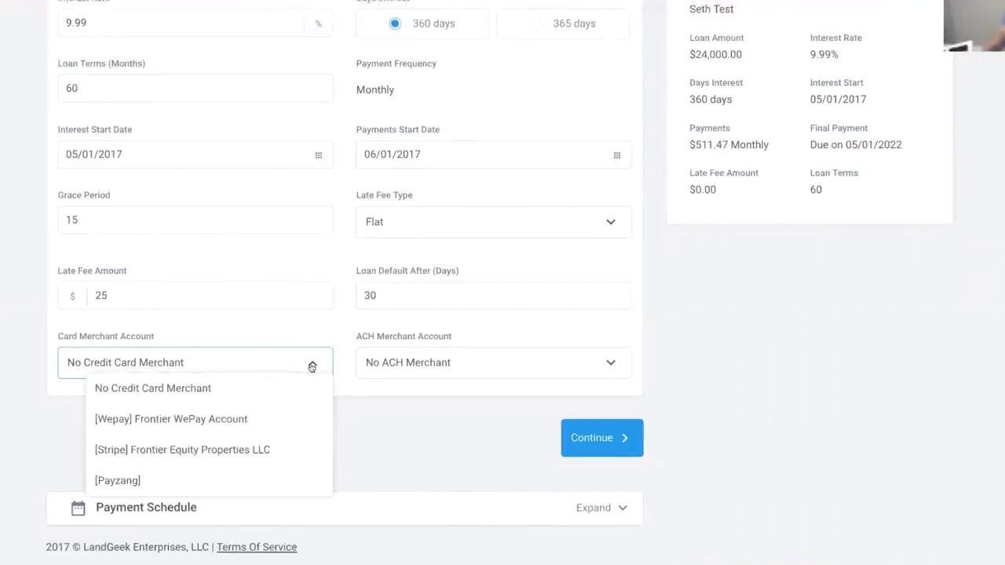
pyautogui.click(263, 449)
pyautogui.click(612, 363)
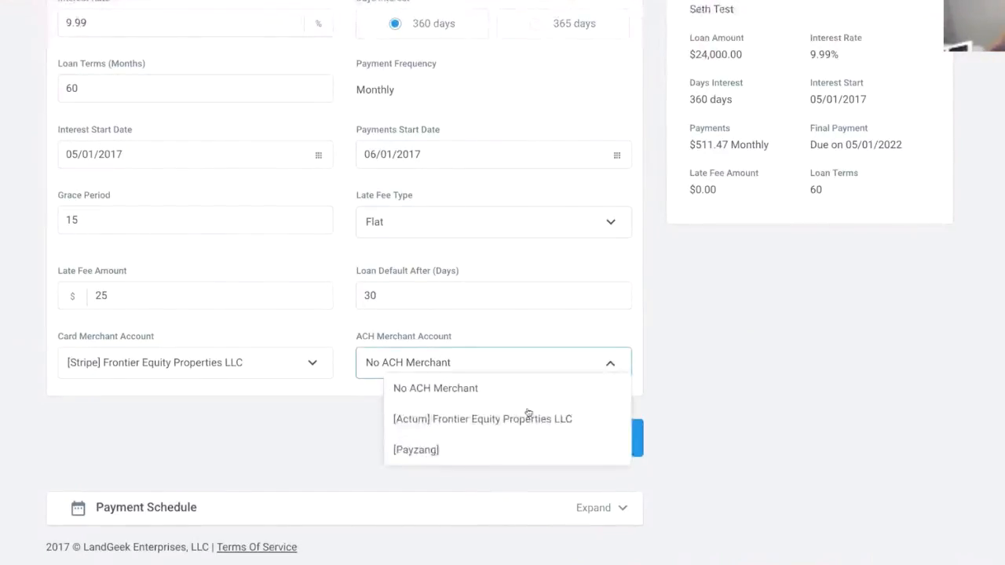
pyautogui.click(526, 419)
pyautogui.scroll(-1, 526, 418)
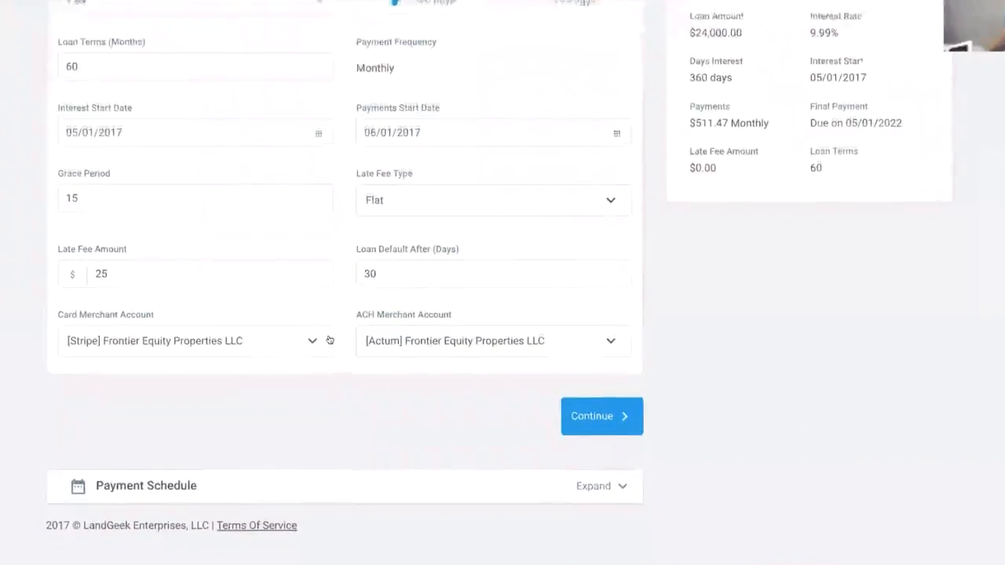
# - Expand and scroll through the payment schedule, then continue to create the loan
pyautogui.click(604, 488)
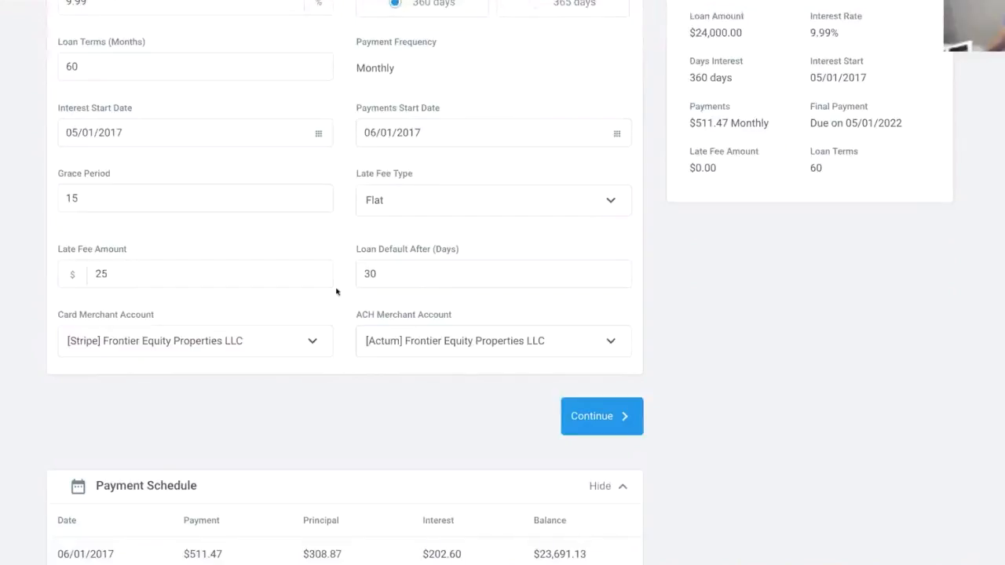
pyautogui.scroll(-4, 338, 286)
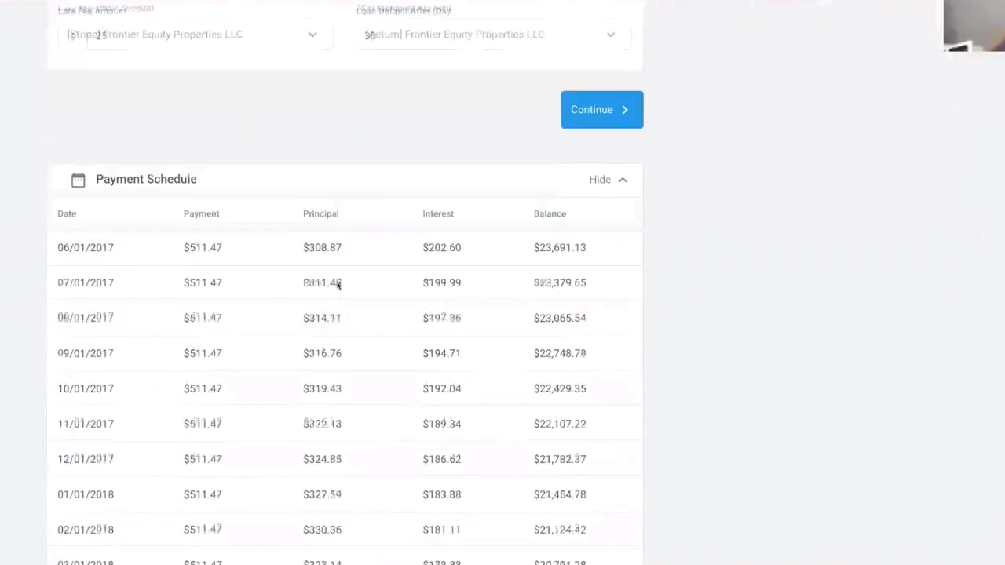
pyautogui.scroll(-2, 338, 286)
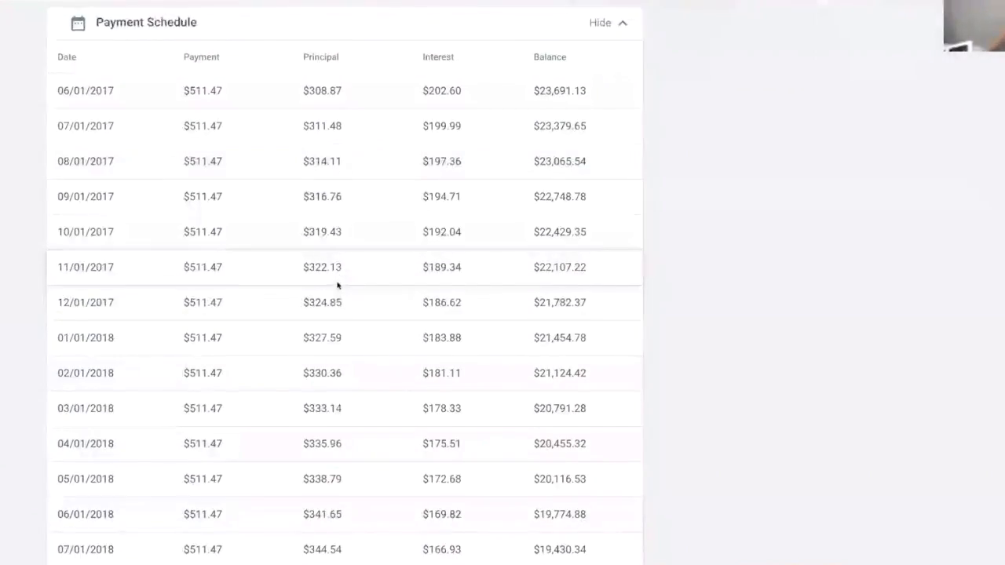
pyautogui.scroll(-1, 338, 286)
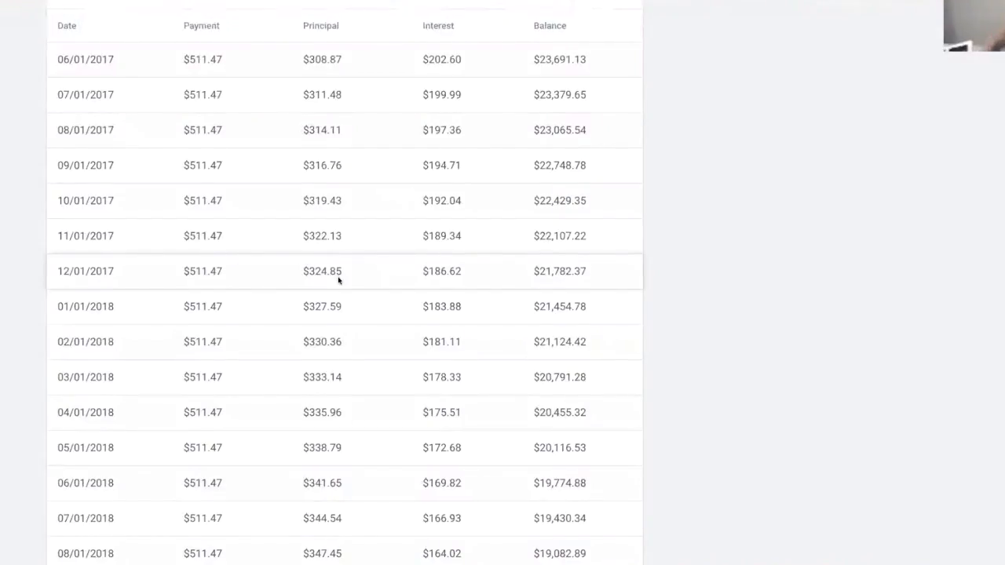
pyautogui.scroll(4, 339, 279)
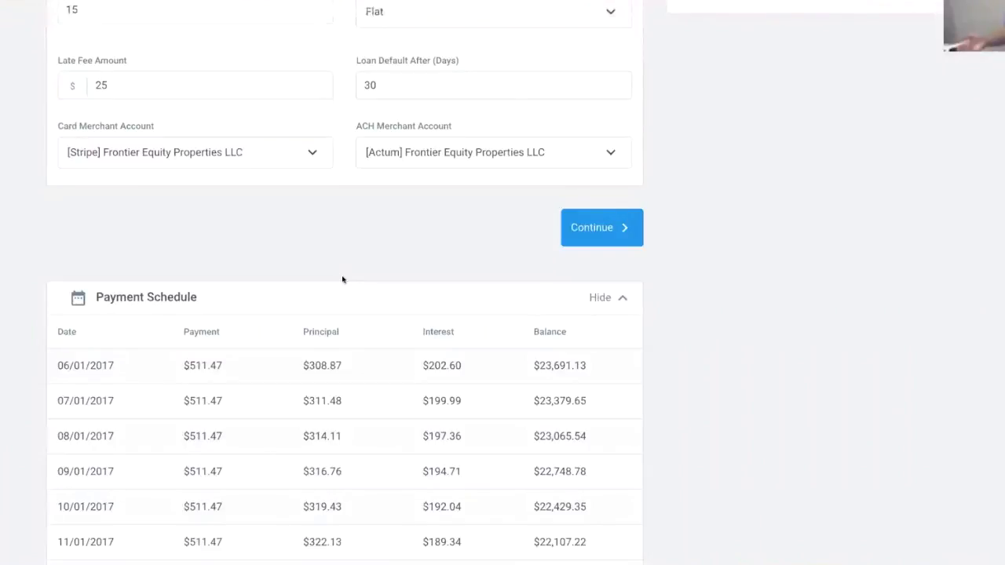
pyautogui.scroll(1, 341, 277)
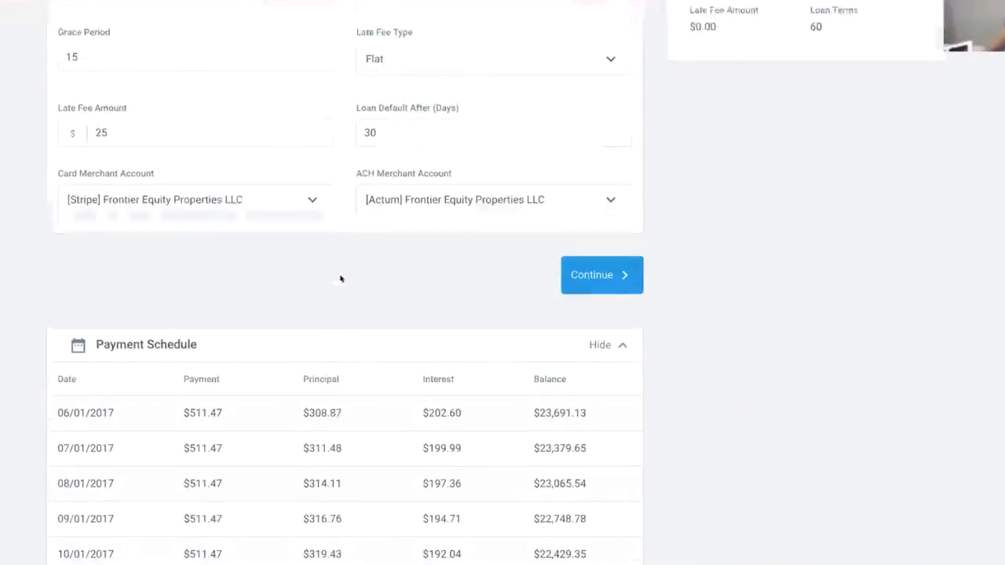
pyautogui.click(577, 276)
# - Enter the borrower's first name, last name and e-mail address
pyautogui.scroll(-1, 228, 273)
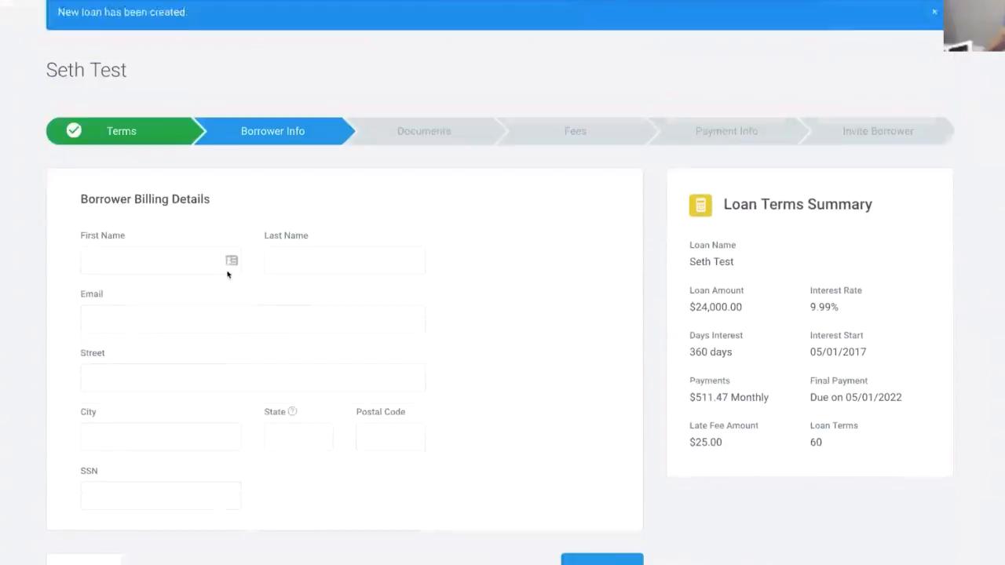
pyautogui.click(192, 255)
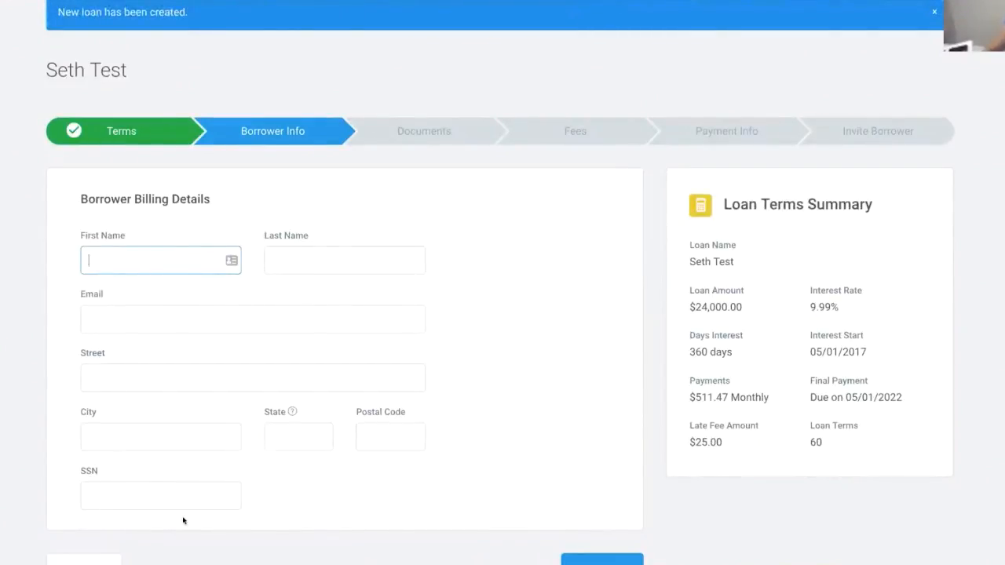
pyautogui.write('Seth')
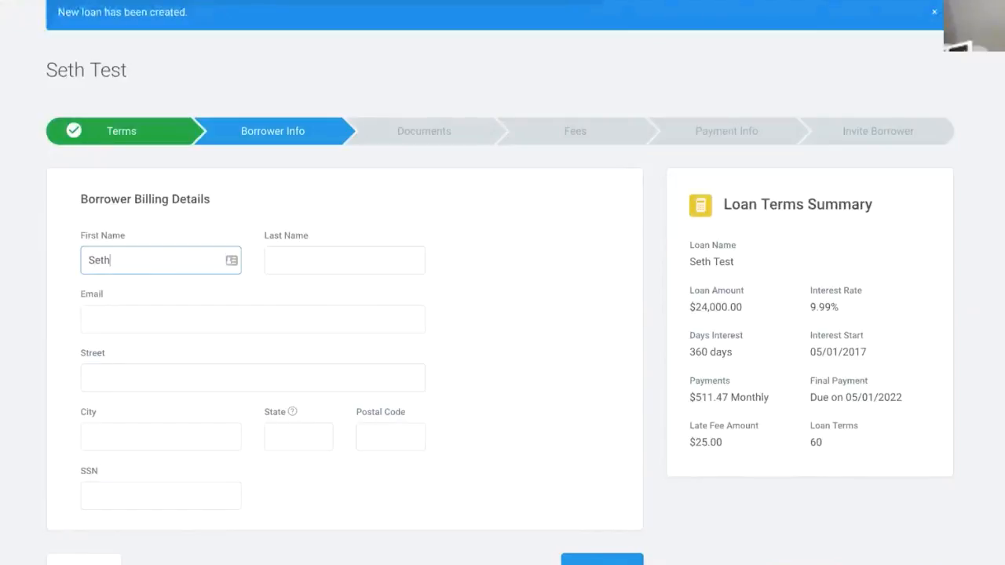
pyautogui.press('Tab')
pyautogui.write('Test')
pyautogui.press('Tab')
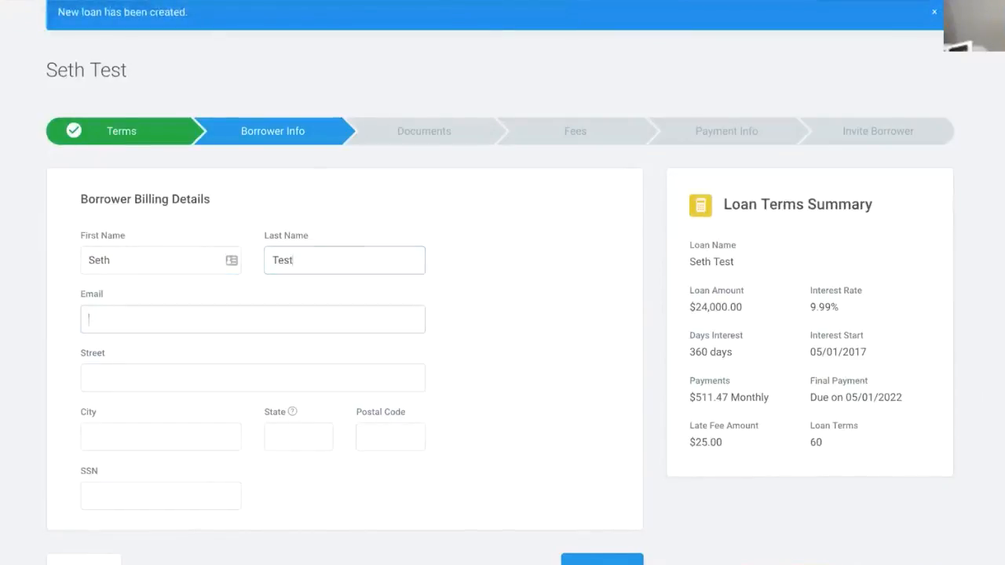
pyautogui.write('test@test.com')
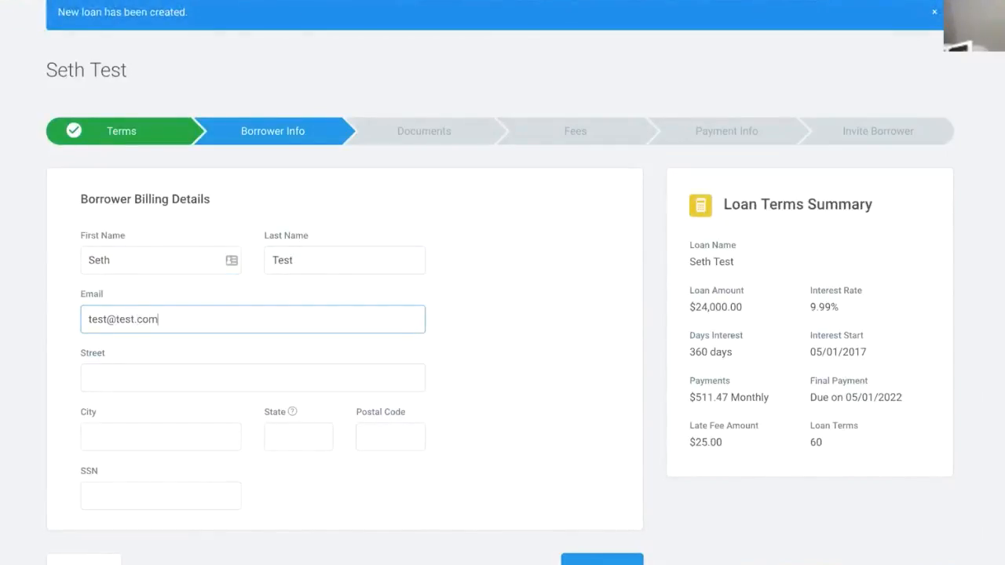
# - Fill street, city, state and postal code with 'test', add a placeholder SSN, and continue
pyautogui.press('Tab')
pyautogui.write('test')
pyautogui.press('Tab')
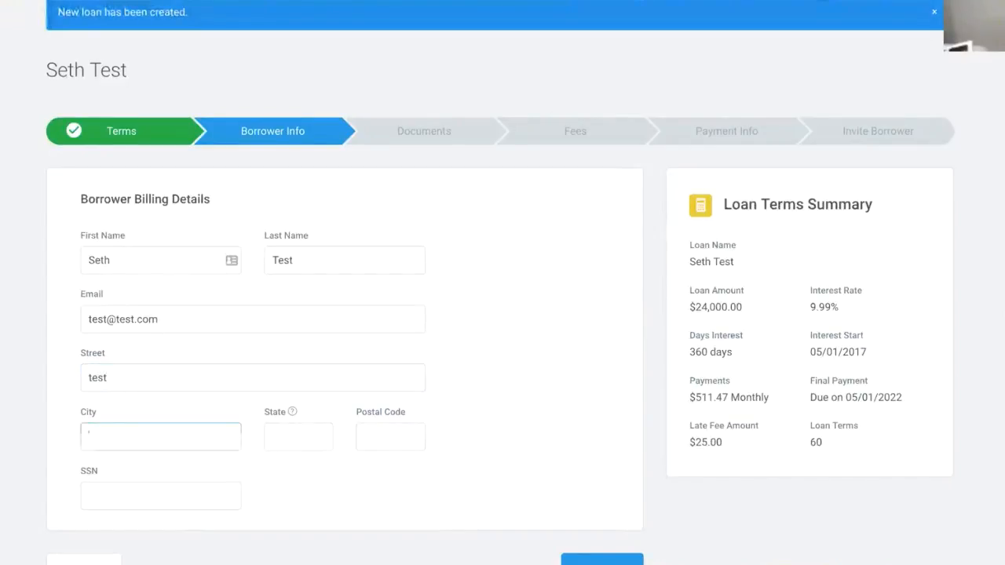
pyautogui.write('test')
pyautogui.press('Tab')
pyautogui.write('test')
pyautogui.press('Tab')
pyautogui.write('test')
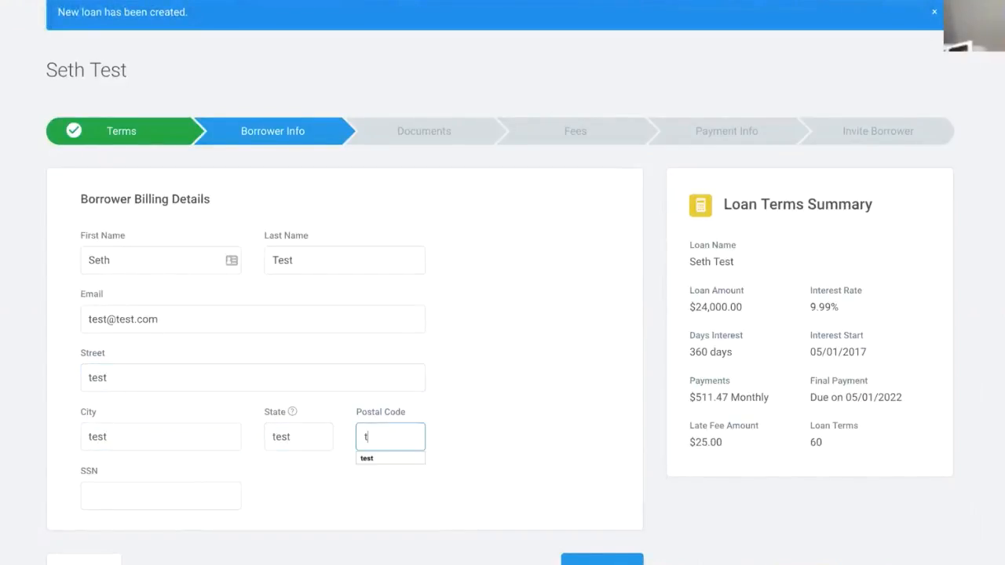
pyautogui.press('Tab')
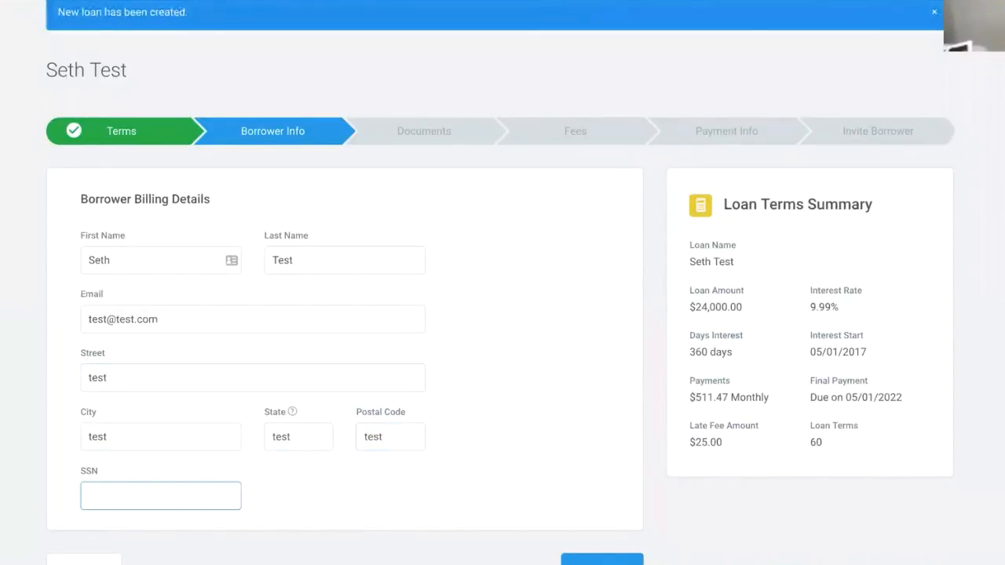
pyautogui.write('555-55-5555')
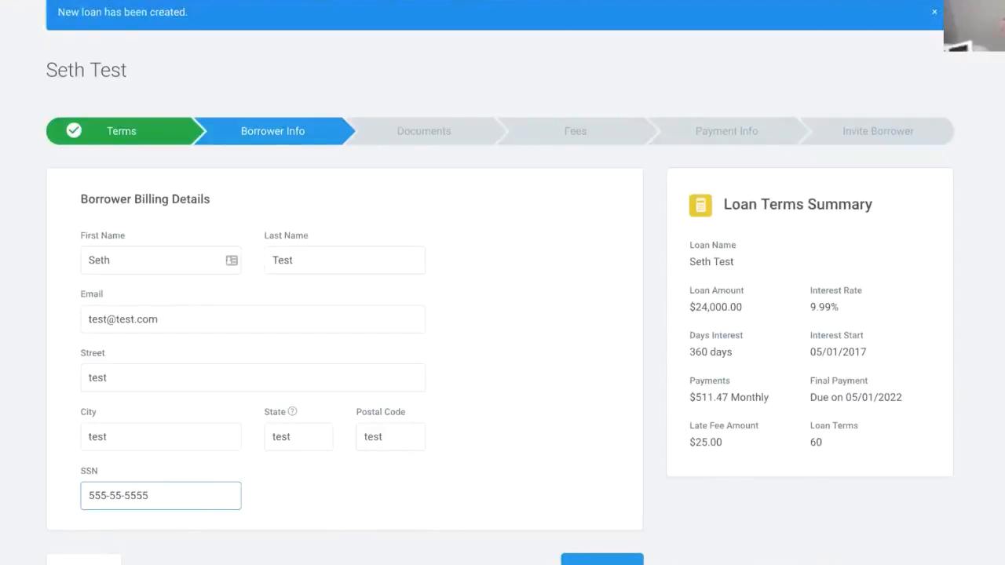
pyautogui.scroll(-1, 544, 384)
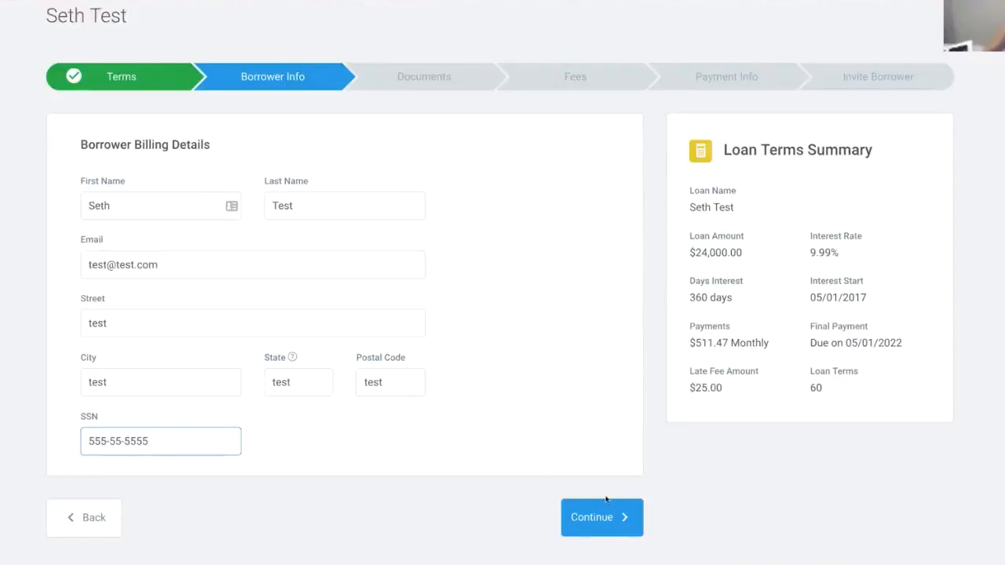
pyautogui.click(615, 527)
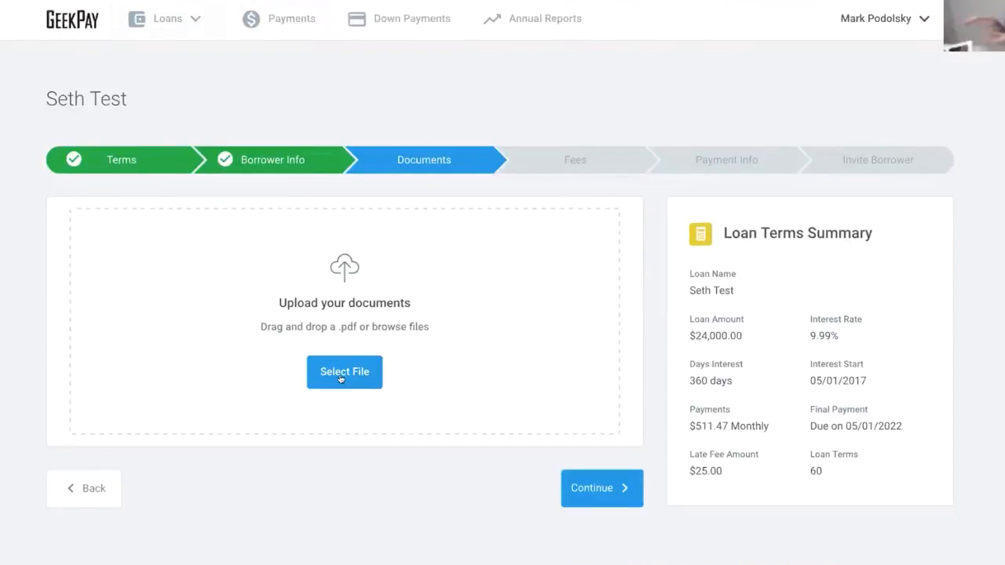
# - Upload the four Actum files, through Actum Processing W-9.pdf, and continue to the Fees step
pyautogui.click(341, 380)
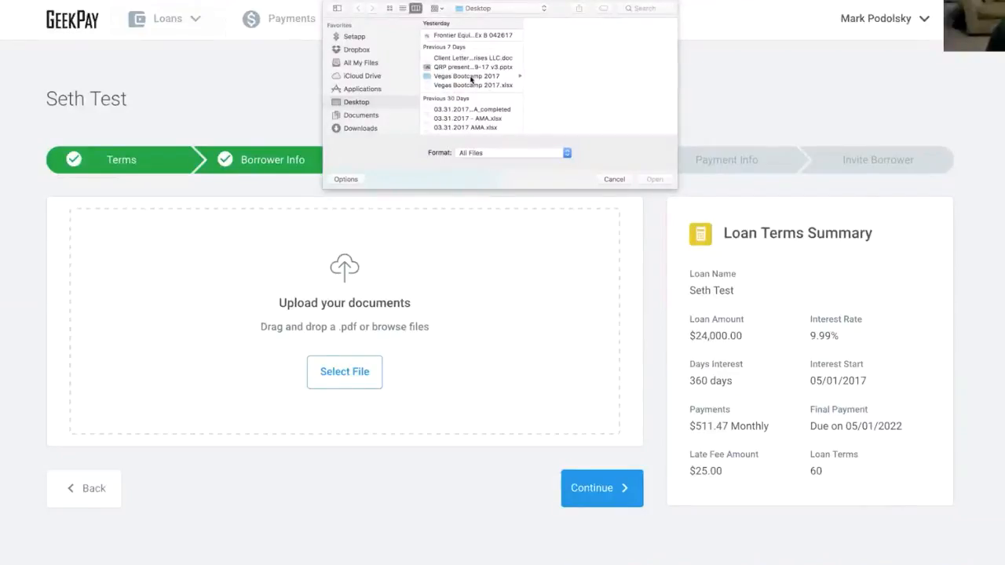
pyautogui.click(472, 76)
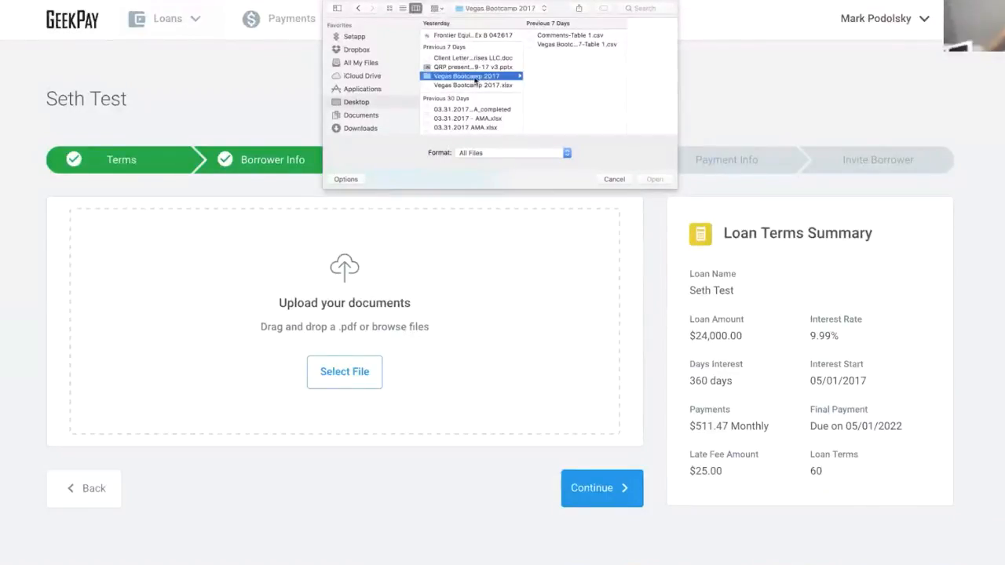
pyautogui.scroll(-5, 474, 78)
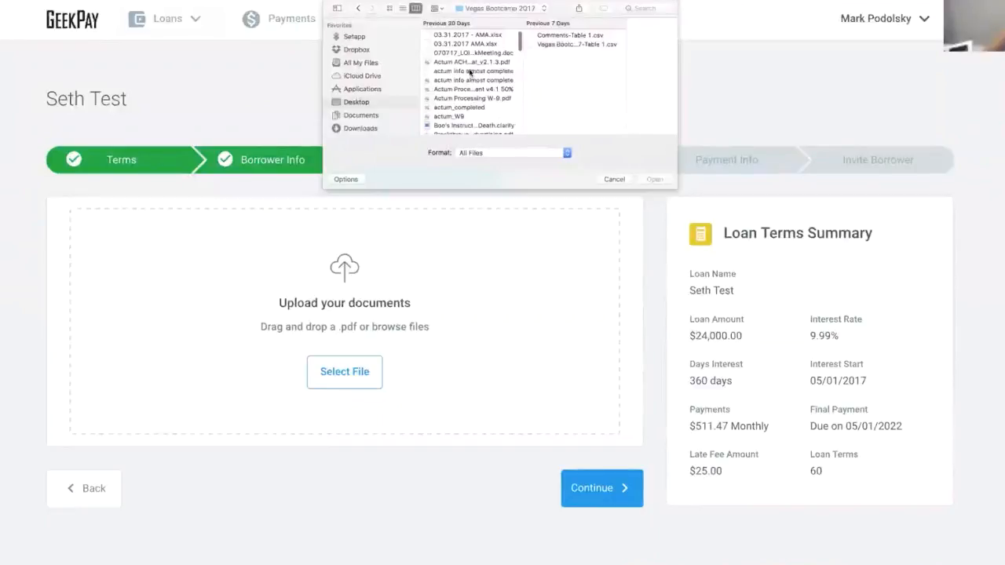
pyautogui.click(470, 71)
pyautogui.keyDown('shift'); pyautogui.click(469, 82); pyautogui.keyUp('shift')
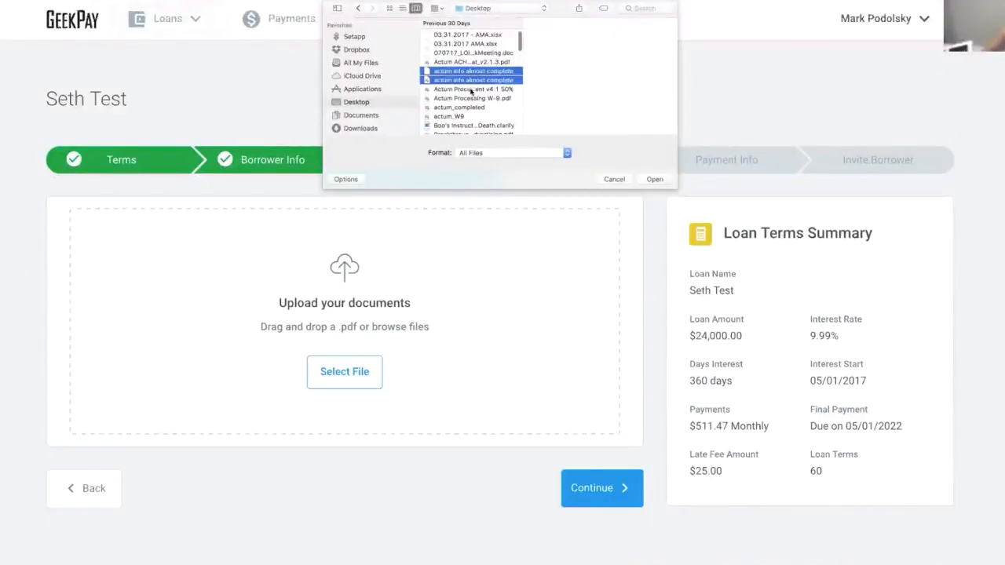
pyautogui.keyDown('shift'); pyautogui.click(471, 89); pyautogui.keyUp('shift')
pyautogui.keyDown('shift'); pyautogui.click(472, 98); pyautogui.keyUp('shift')
pyautogui.click(653, 179)
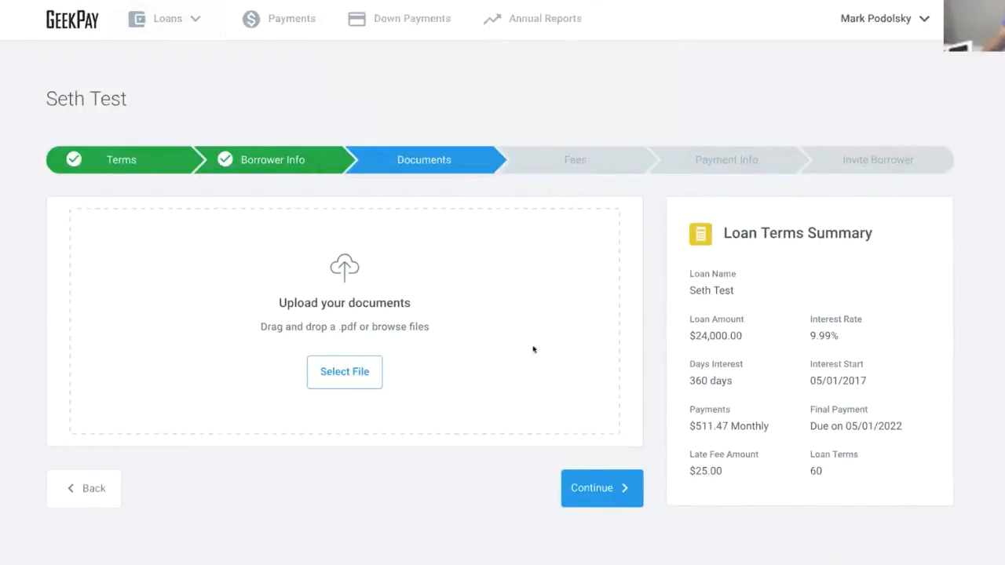
pyautogui.scroll(-1, 516, 328)
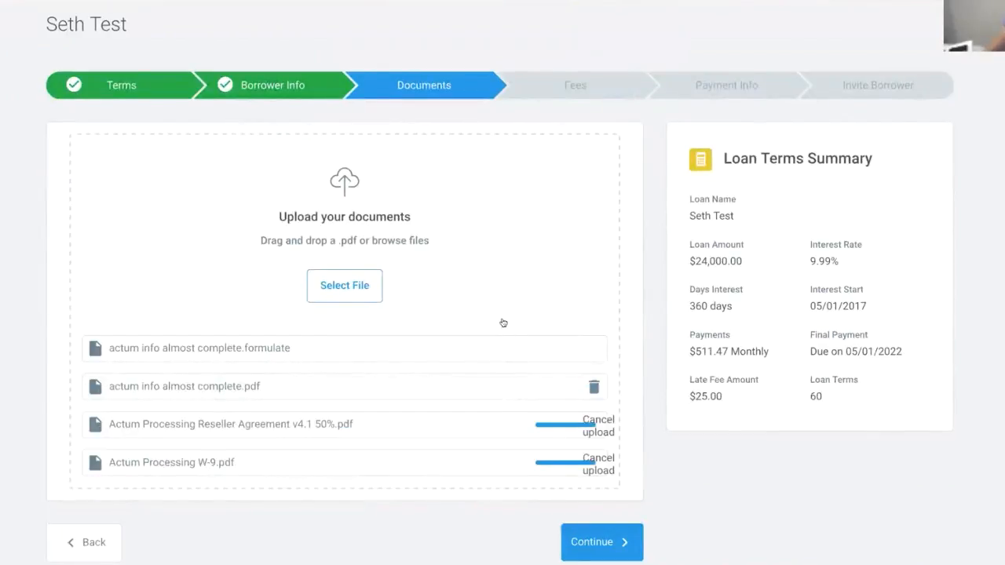
pyautogui.scroll(-1, 599, 491)
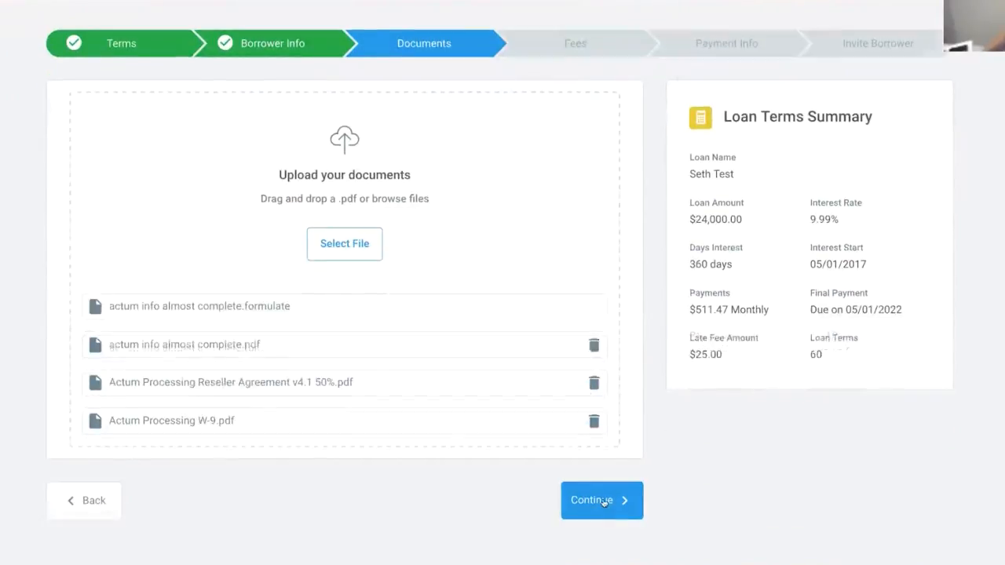
pyautogui.click(600, 500)
# - Add a $25 Note collection fee as a monthly service fee
pyautogui.click(180, 266)
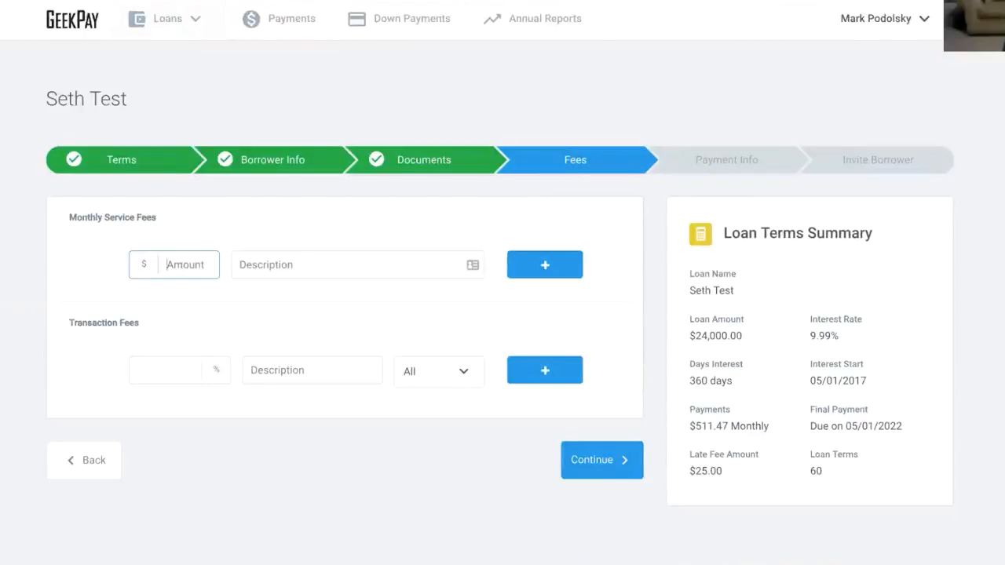
pyautogui.write('25')
pyautogui.press('Tab')
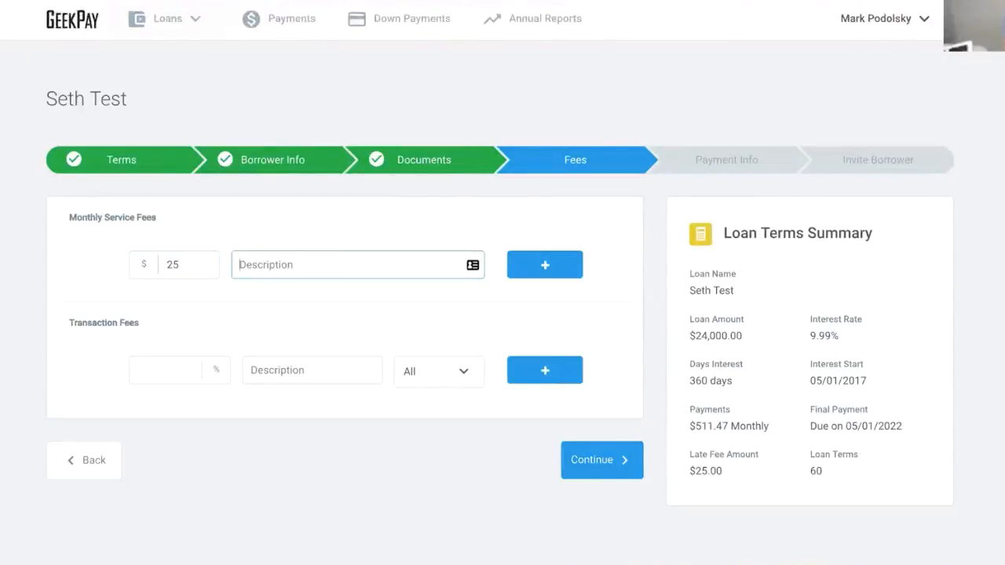
pyautogui.write('not')
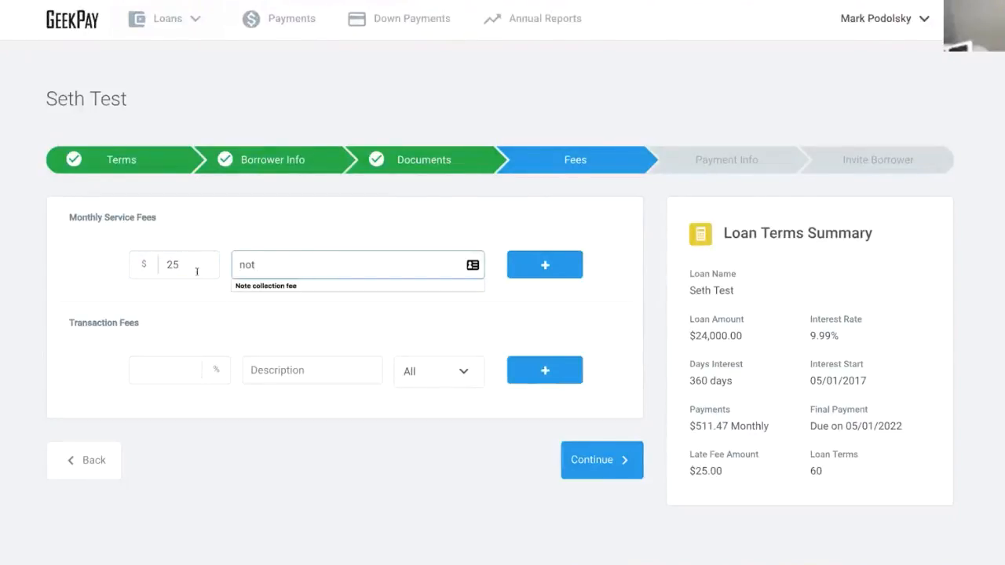
pyautogui.click(265, 285)
pyautogui.click(567, 265)
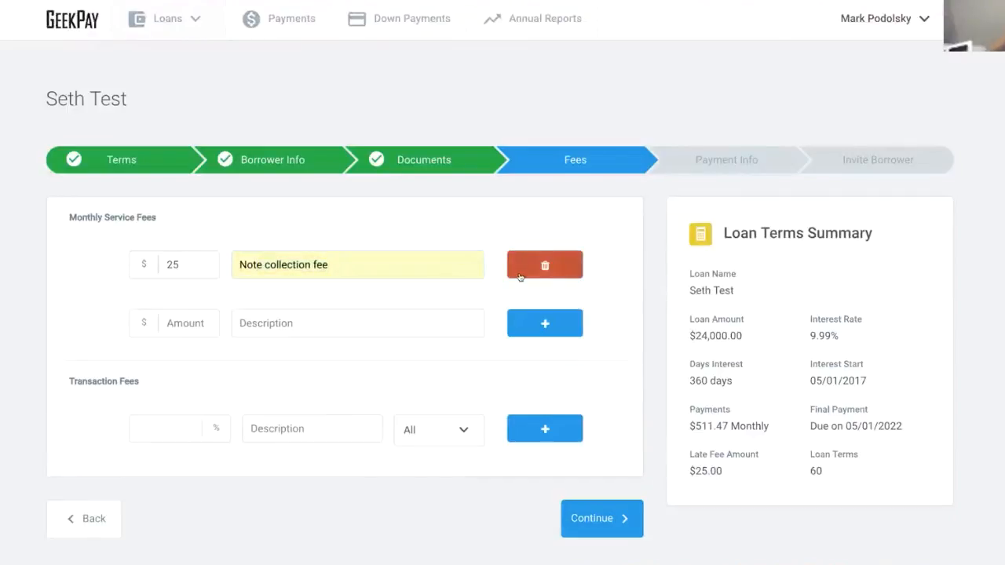
# - Add a second monthly fee of $100 described as pro rated monthly taxes
pyautogui.click(188, 323)
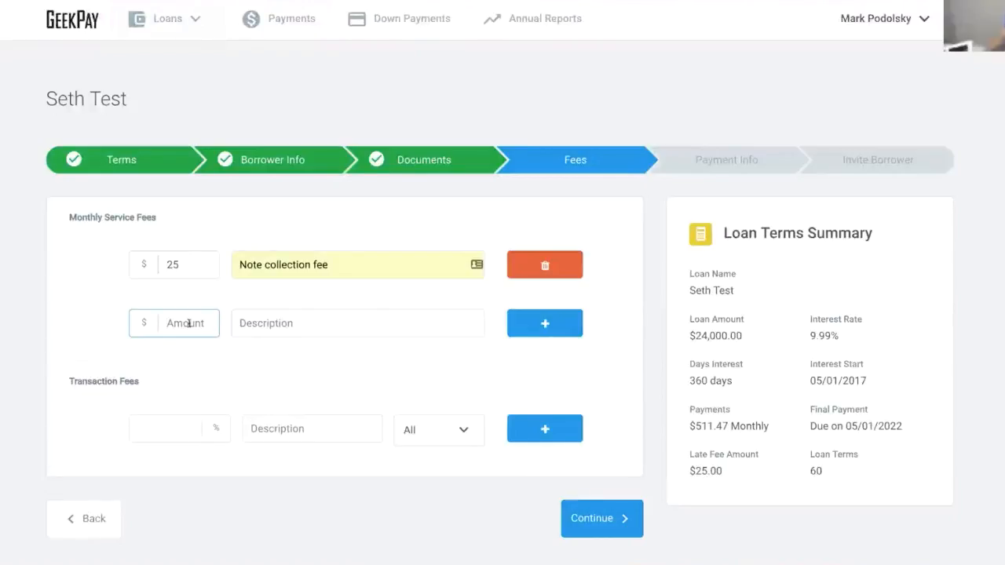
pyautogui.write('1000')
pyautogui.press('BackSpace')
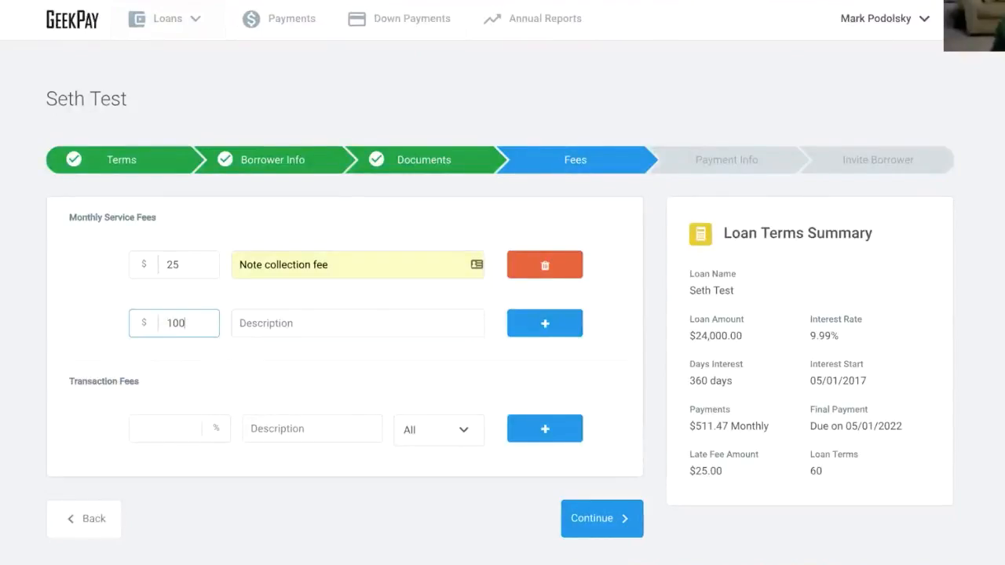
pyautogui.press('Tab')
pyautogui.write('pro')
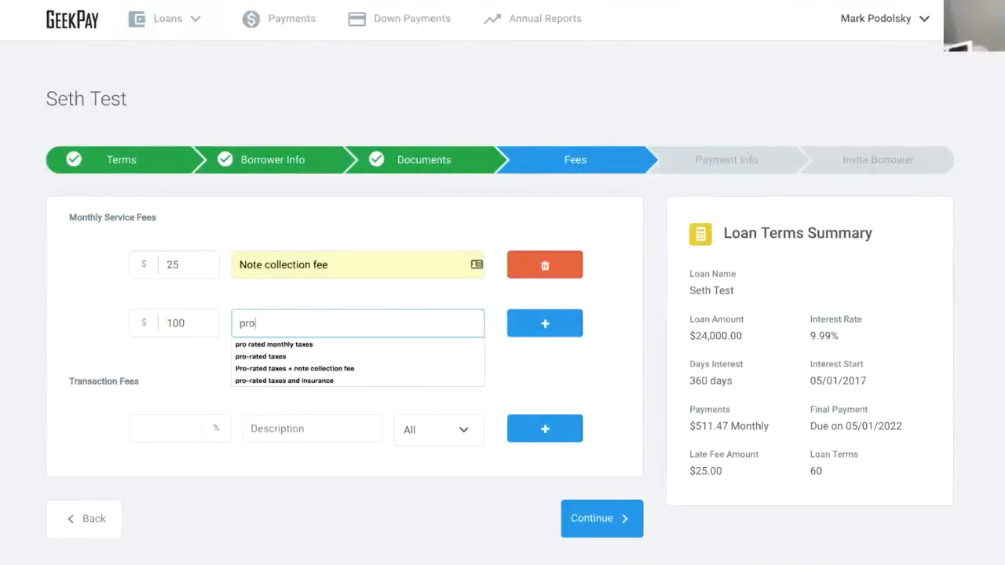
pyautogui.press('Down')
pyautogui.press('Return')
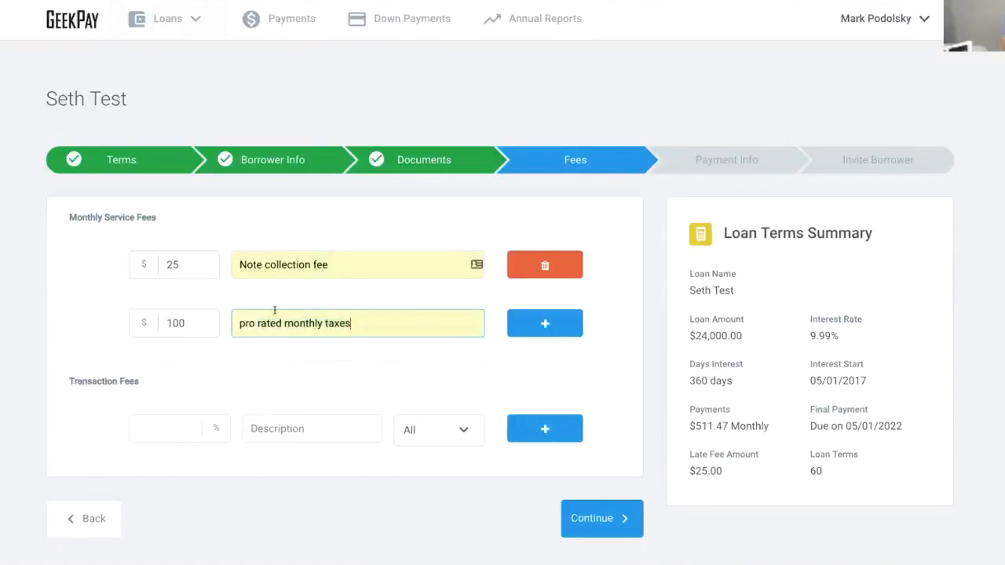
pyautogui.click(551, 322)
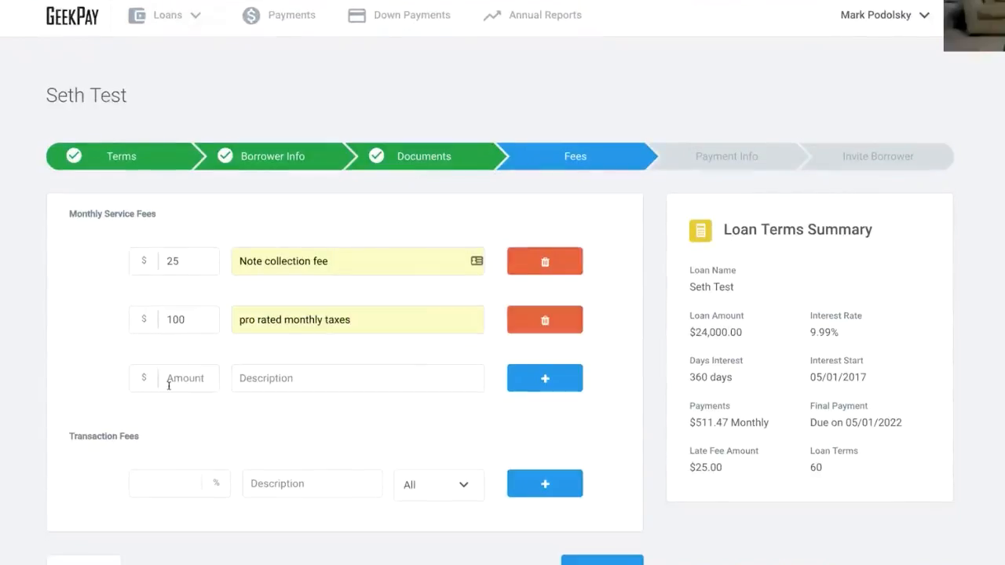
# - Add a $3 no whining fee, then delete it again
pyautogui.click(168, 383)
pyautogui.scroll(-1, 168, 384)
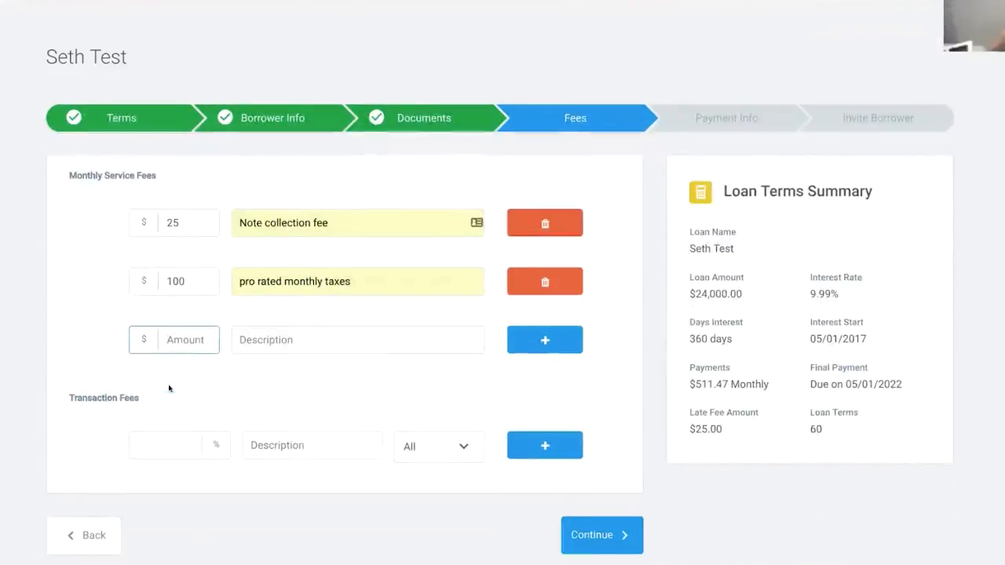
pyautogui.write('3')
pyautogui.press('Tab')
pyautogui.write('no')
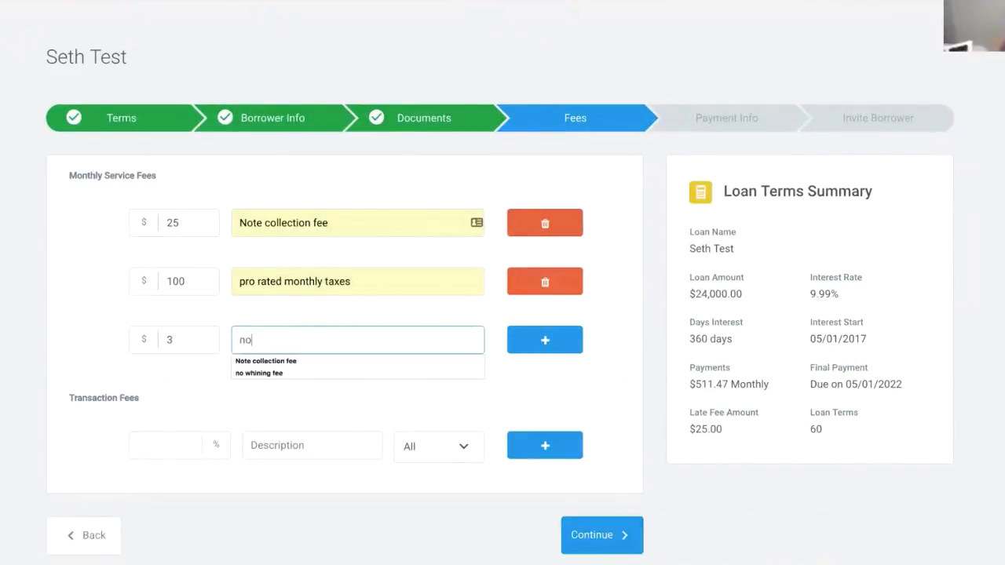
pyautogui.click(245, 373)
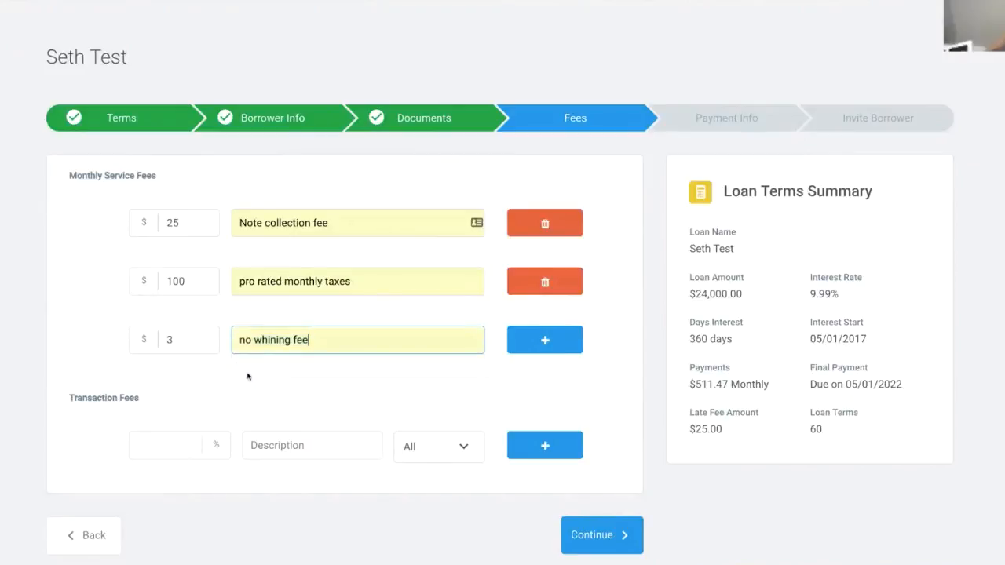
pyautogui.click(562, 343)
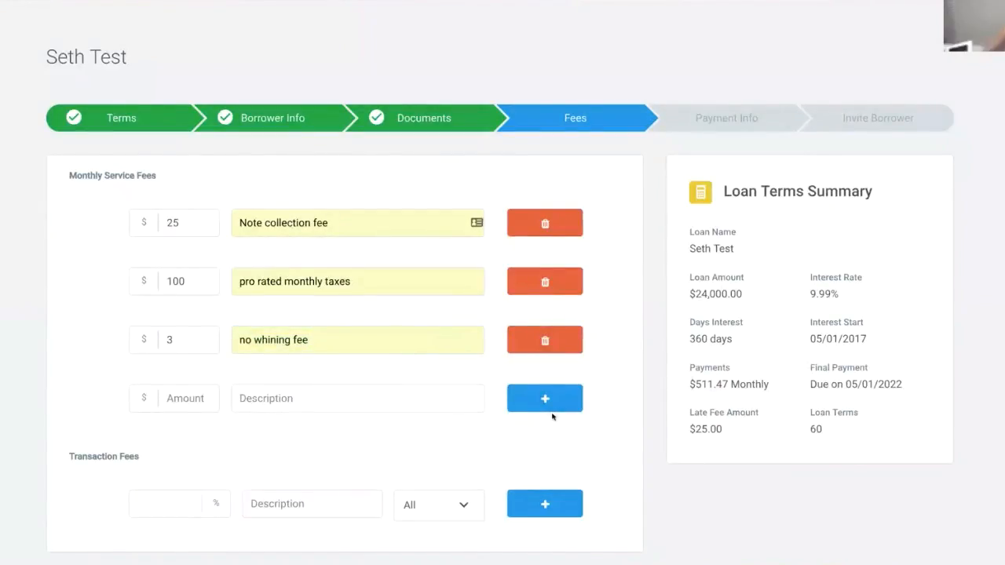
pyautogui.click(554, 342)
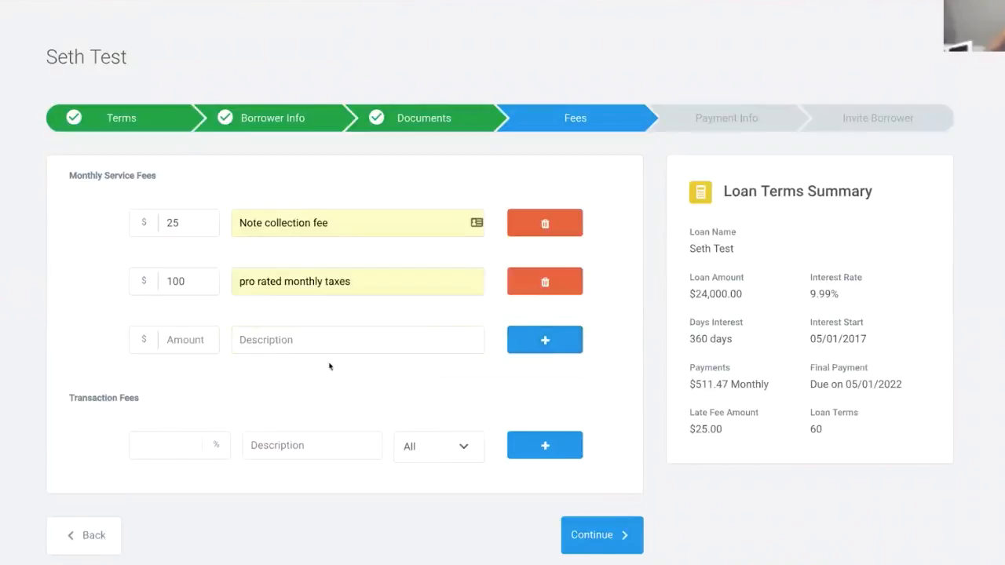
pyautogui.click(156, 444)
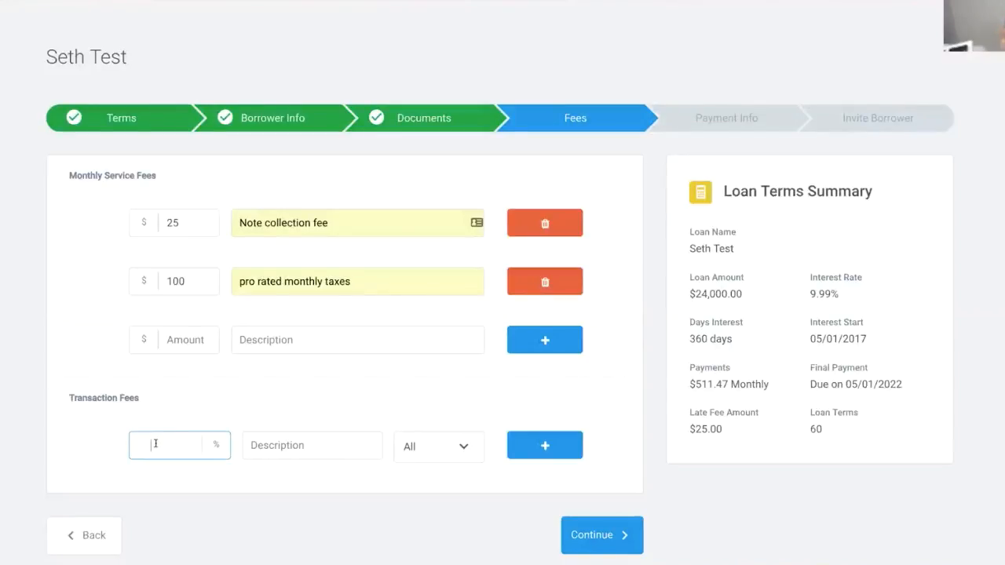
# - Add a 3% 'convenience fee' applied to card payments, then continue to Payment Info
pyautogui.write('3')
pyautogui.press('Tab')
pyautogui.write('c')
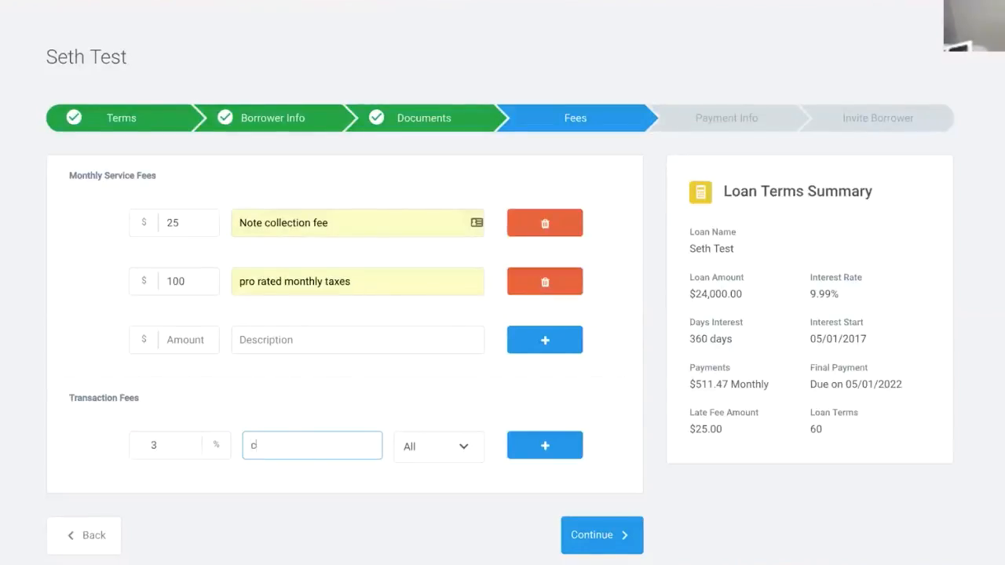
pyautogui.write('onvenience fee')
pyautogui.scroll(-2, 157, 441)
pyautogui.click(463, 363)
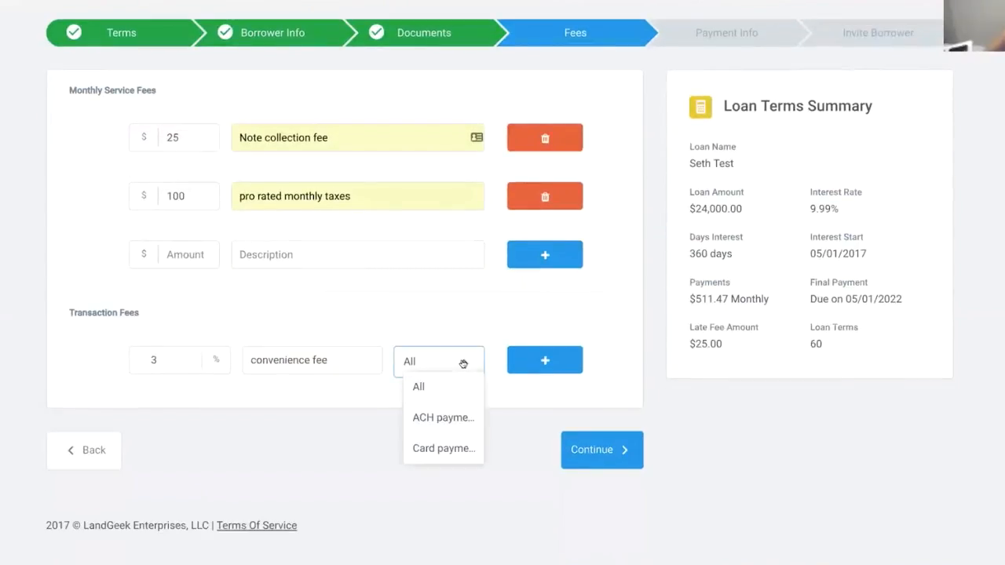
pyautogui.click(442, 453)
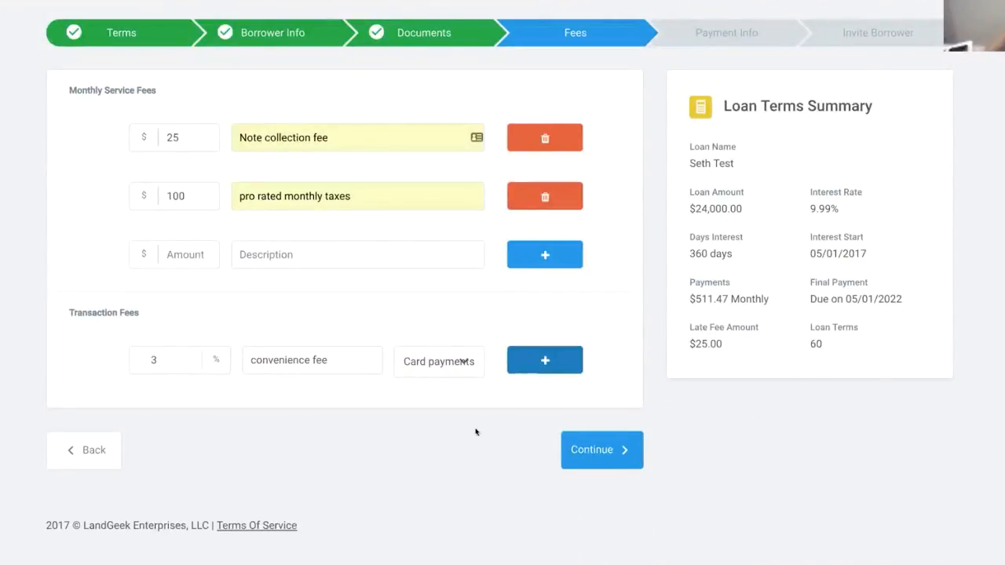
pyautogui.click(605, 460)
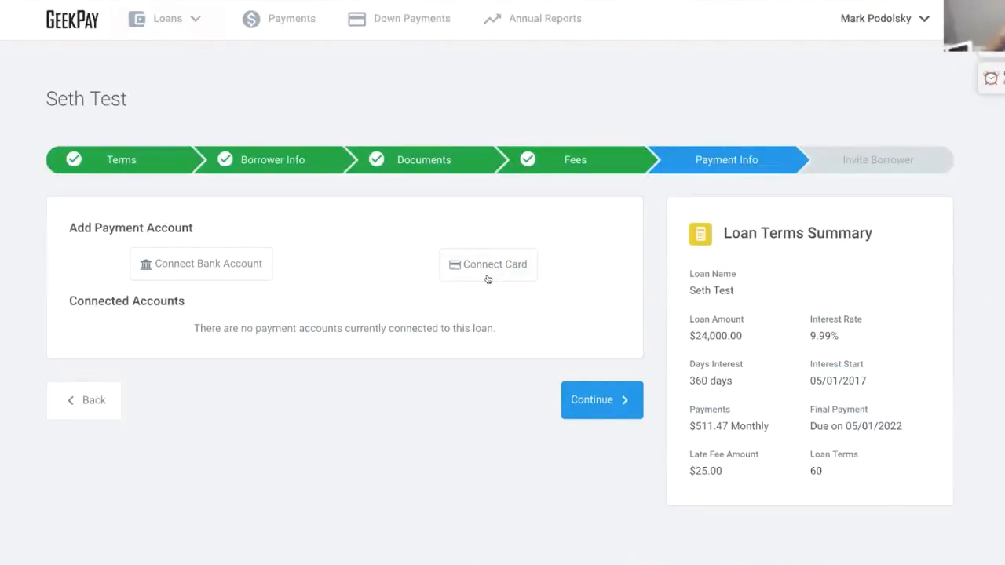
pyautogui.click(591, 402)
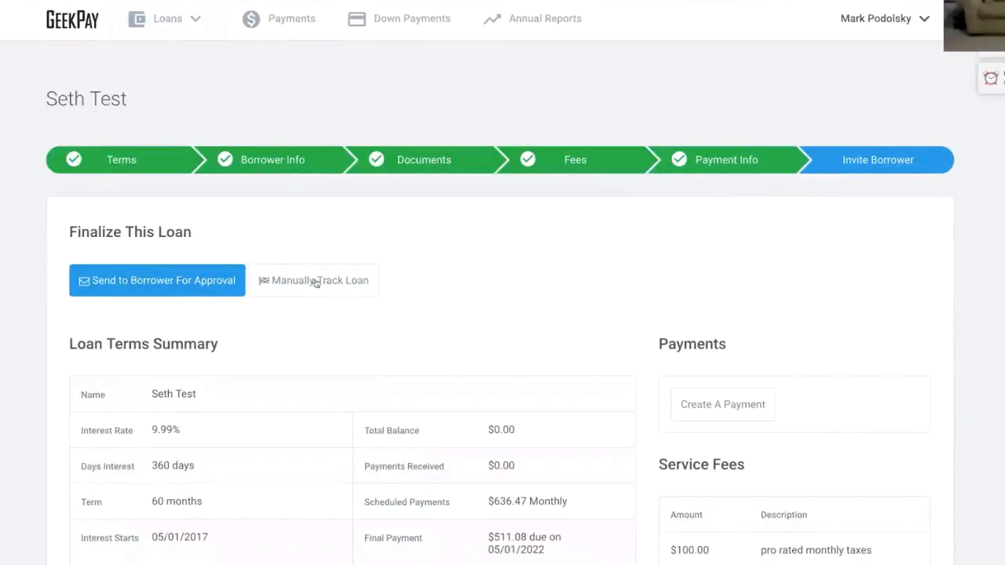
pyautogui.scroll(-1, 315, 283)
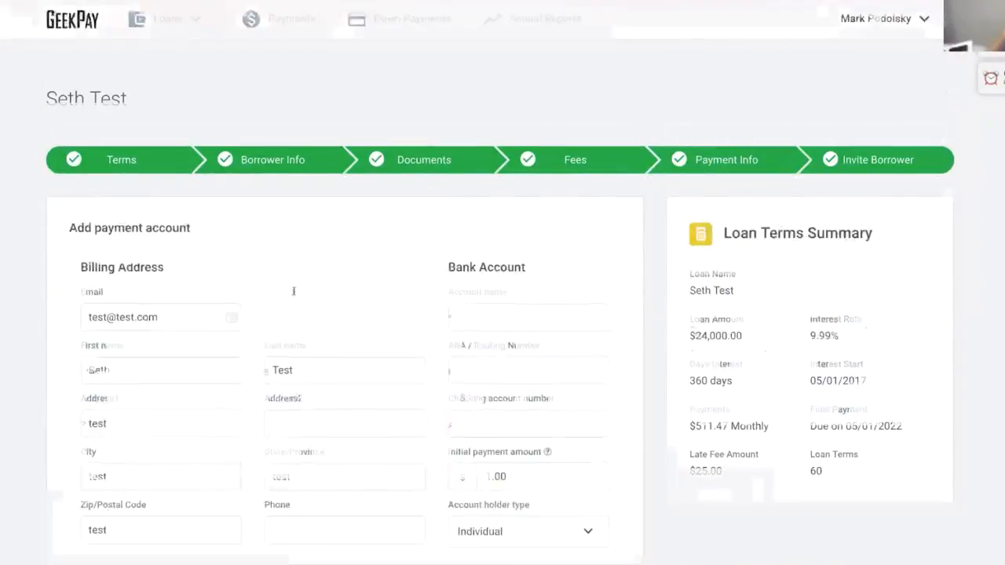
pyautogui.scroll(-1, 293, 291)
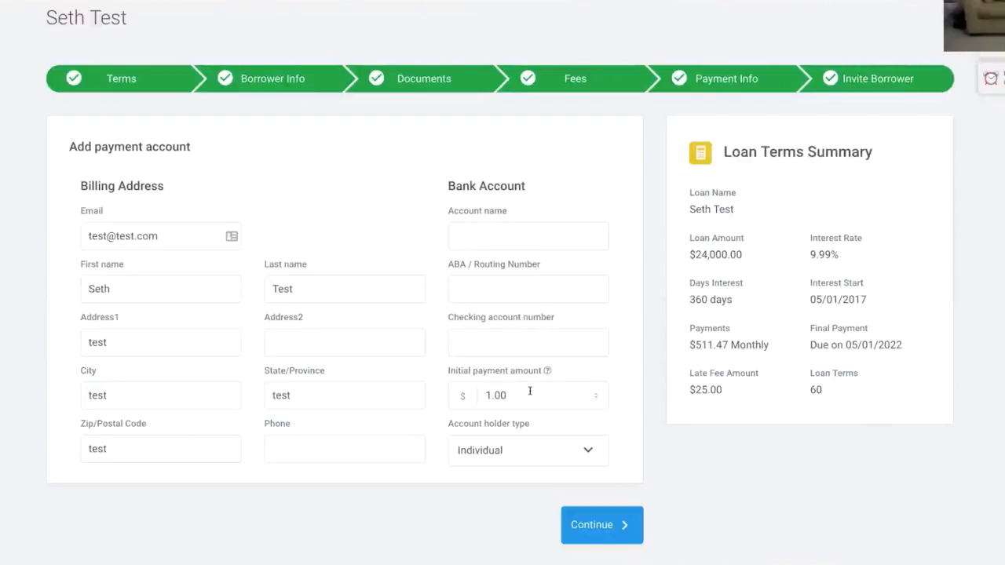
pyautogui.click(587, 450)
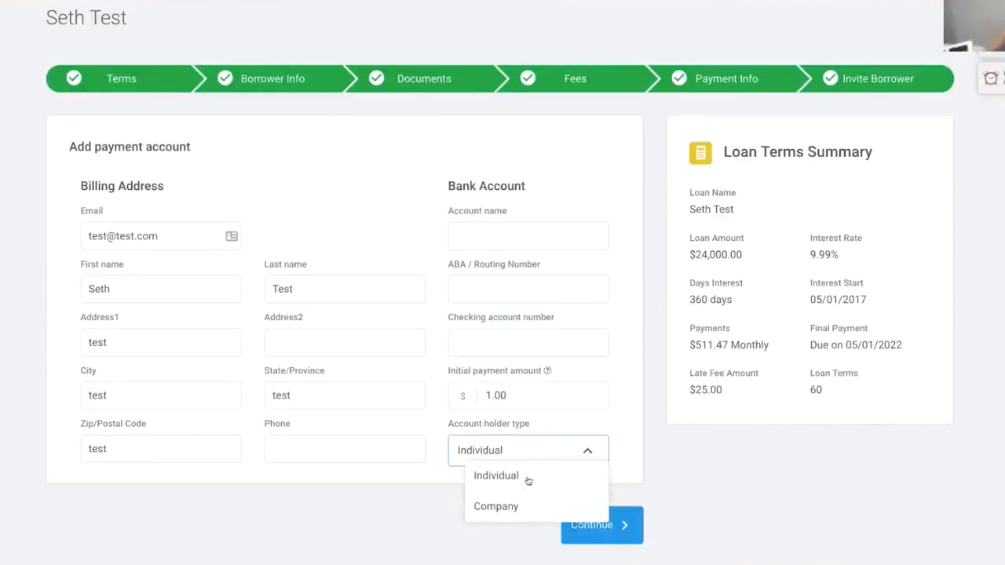
pyautogui.click(528, 478)
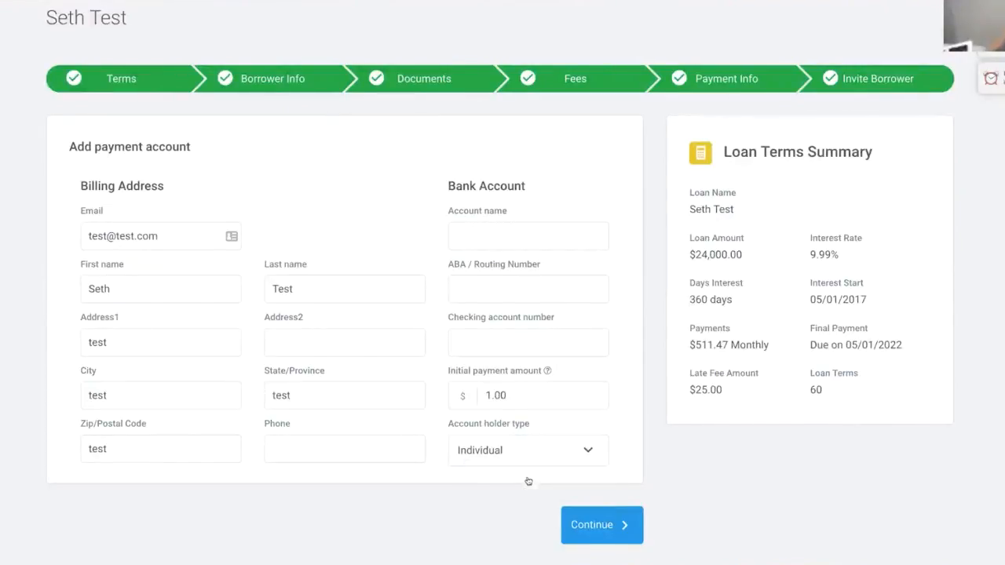
pyautogui.click(629, 540)
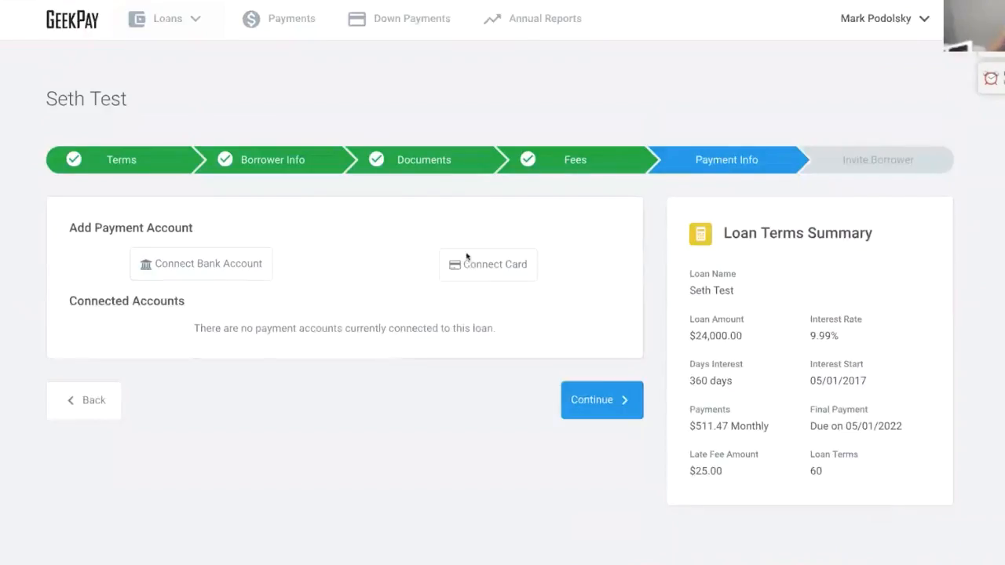
# - Expand Connect Card to show the Card Holder, Card Number, expiration and CVV fields
pyautogui.click(466, 259)
pyautogui.scroll(-1, 465, 261)
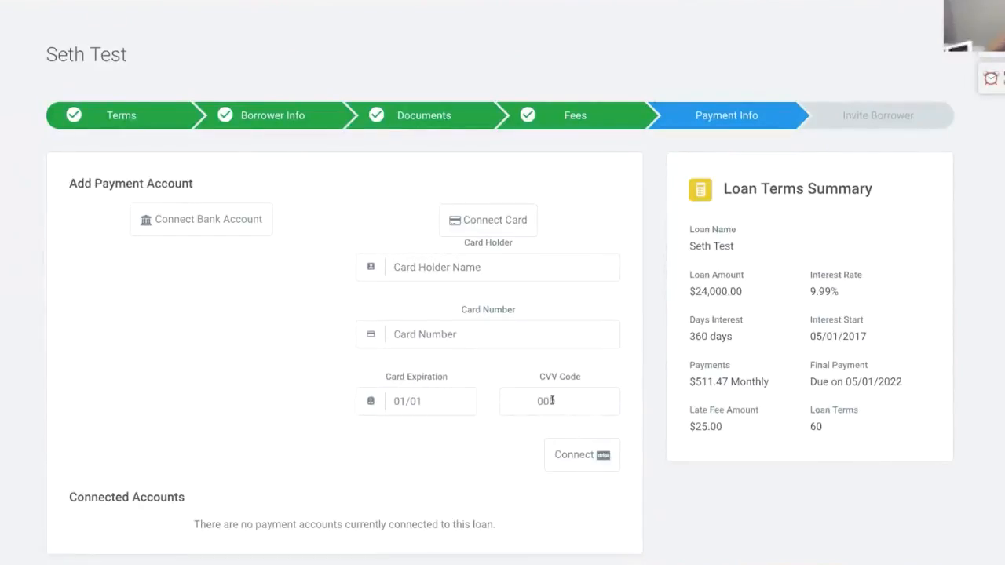
pyautogui.scroll(-1, 600, 463)
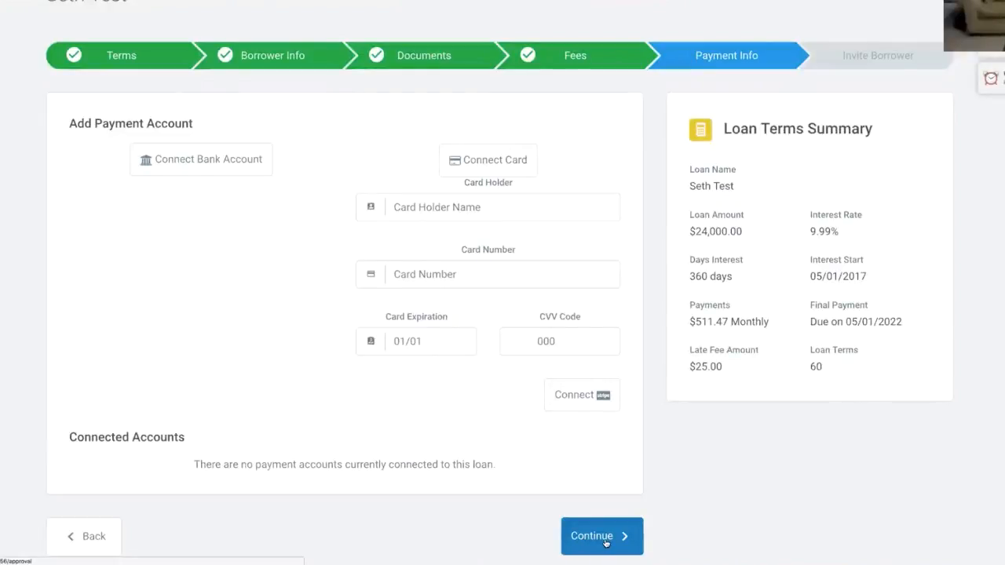
# - Continue past Payment Info to the Finalize This Loan page and scroll down it
pyautogui.click(603, 537)
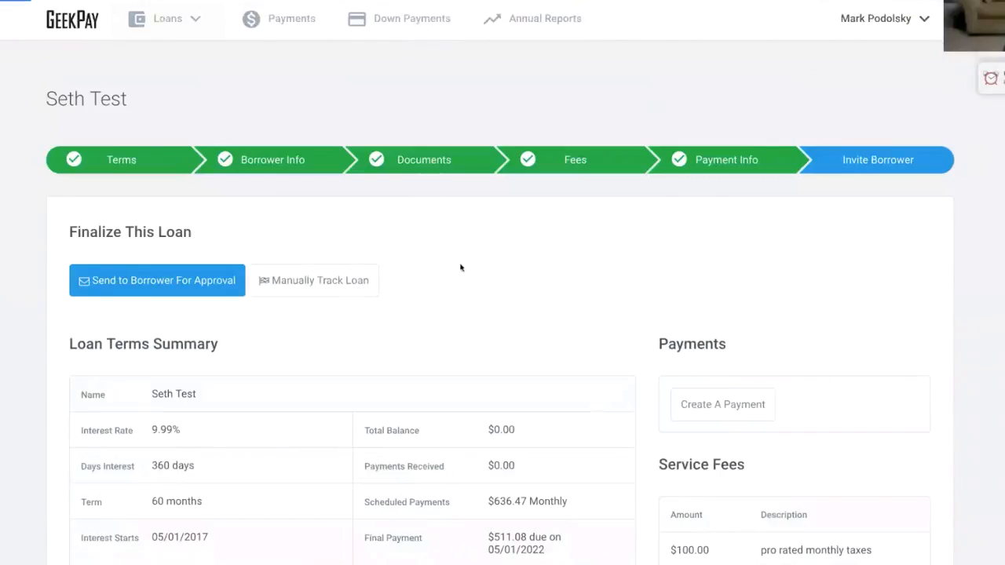
pyautogui.scroll(-2, 460, 260)
pyautogui.scroll(-1, 461, 260)
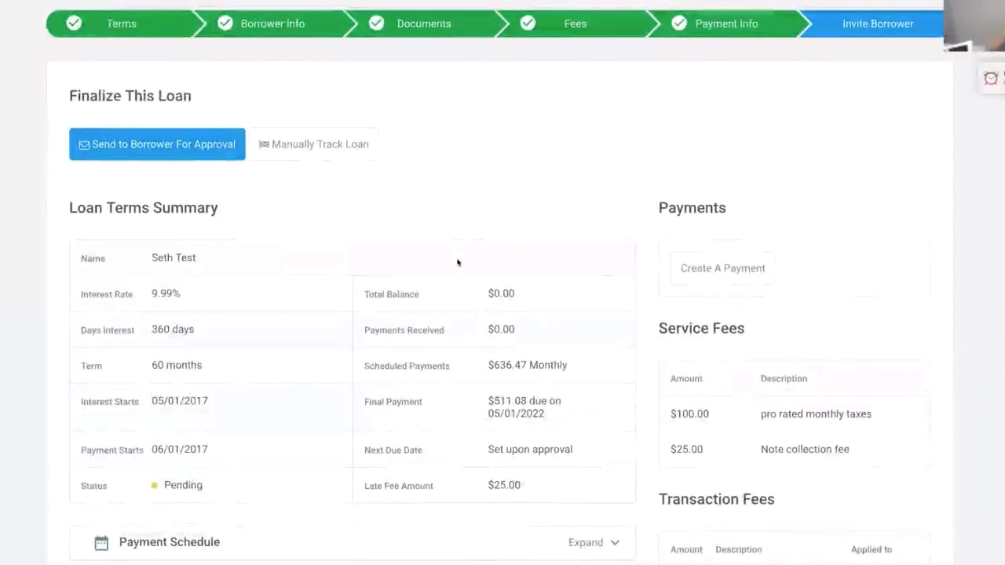
pyautogui.scroll(-1, 465, 236)
pyautogui.scroll(-1, 464, 236)
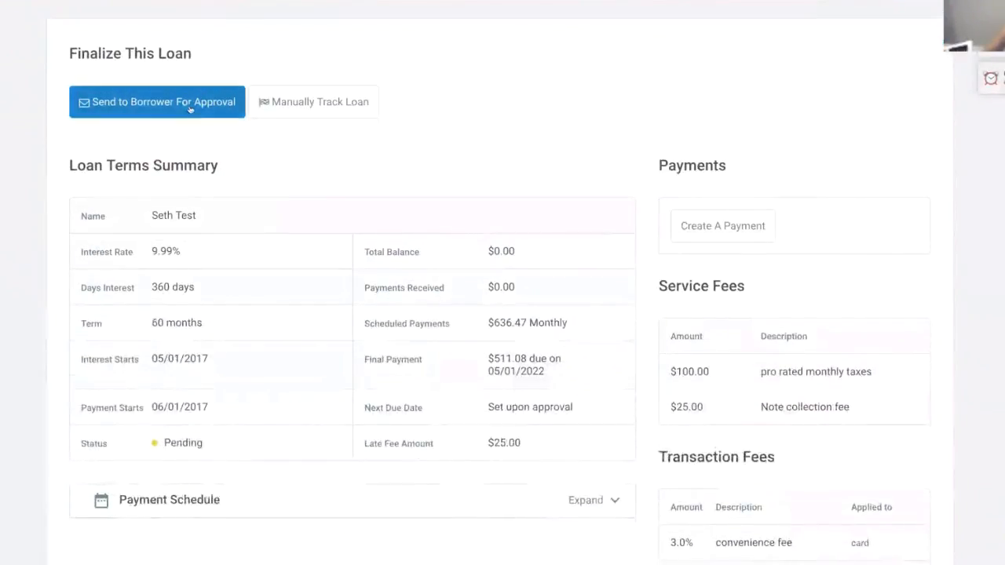
pyautogui.scroll(-2, 369, 200)
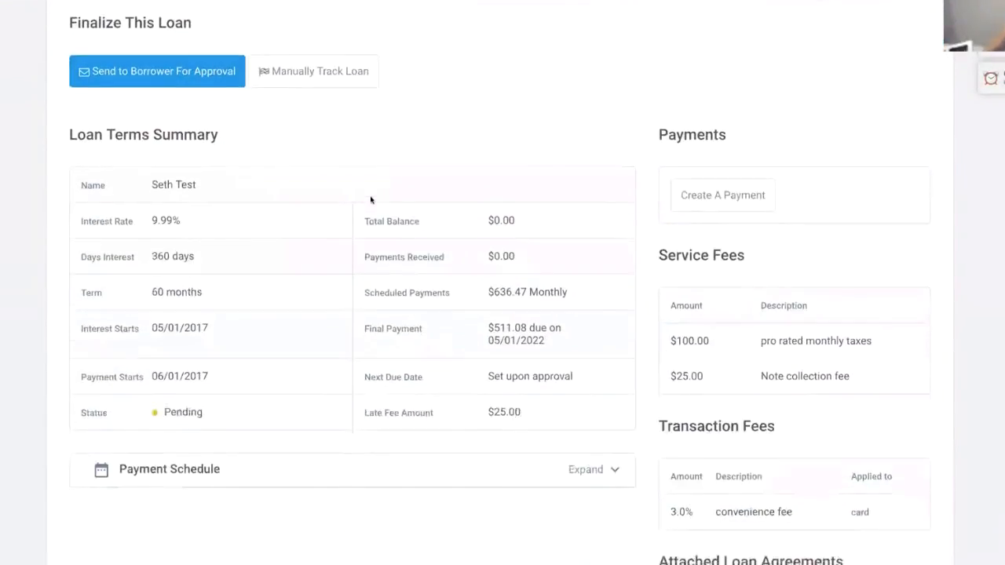
pyautogui.scroll(-1, 368, 198)
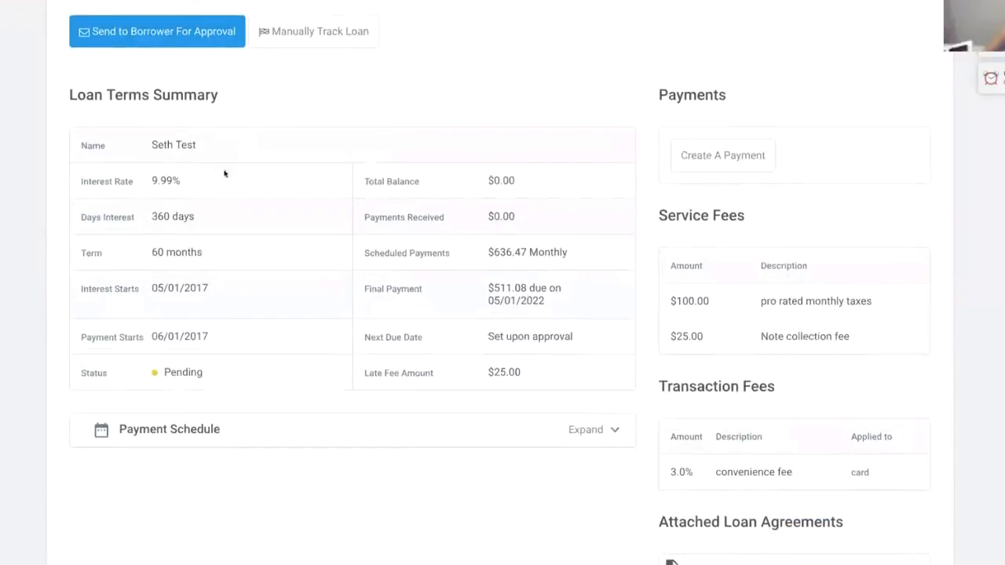
pyautogui.scroll(-2, 605, 375)
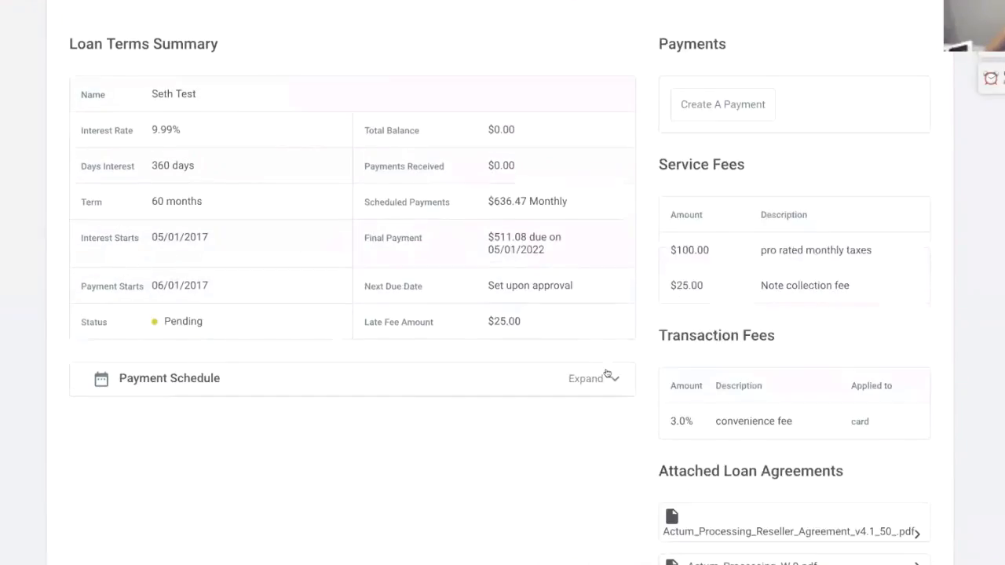
# - Expand the Payment Schedule and scroll through the full schedule
pyautogui.click(606, 380)
pyautogui.scroll(-6, 518, 358)
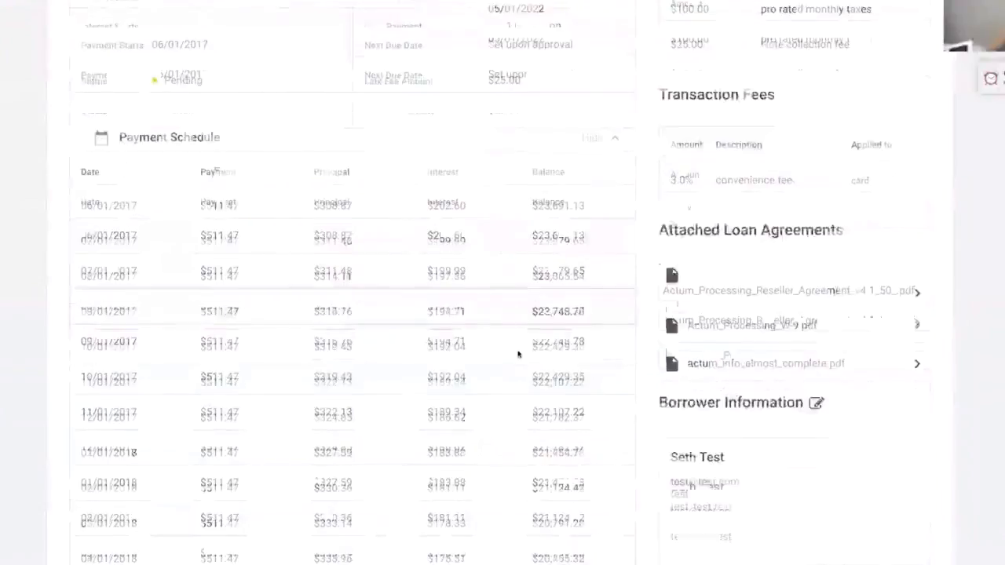
pyautogui.scroll(5, 518, 356)
pyautogui.scroll(2, 519, 354)
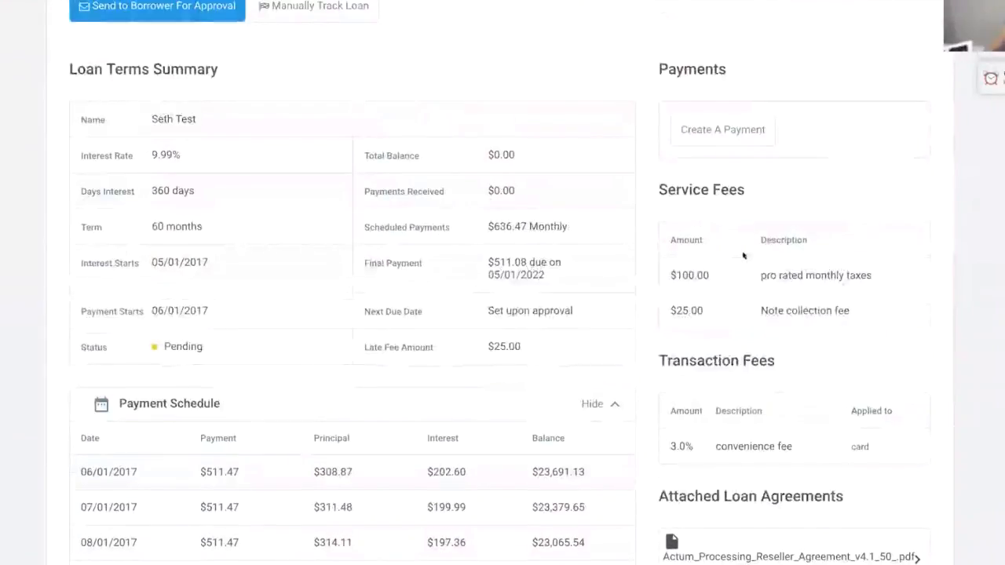
pyautogui.scroll(-2, 777, 357)
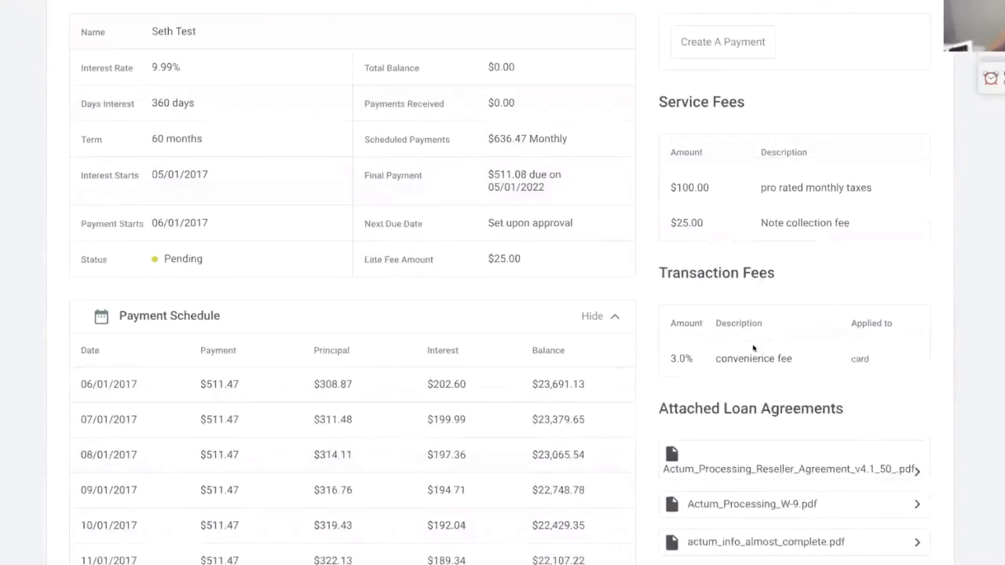
pyautogui.scroll(-3, 780, 338)
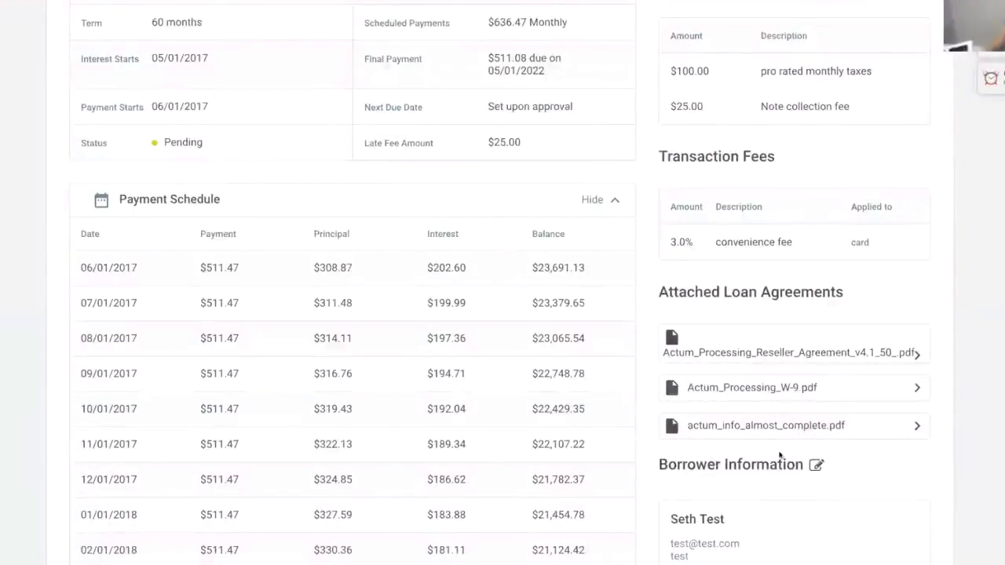
pyautogui.scroll(-7, 773, 448)
pyautogui.scroll(14, 764, 434)
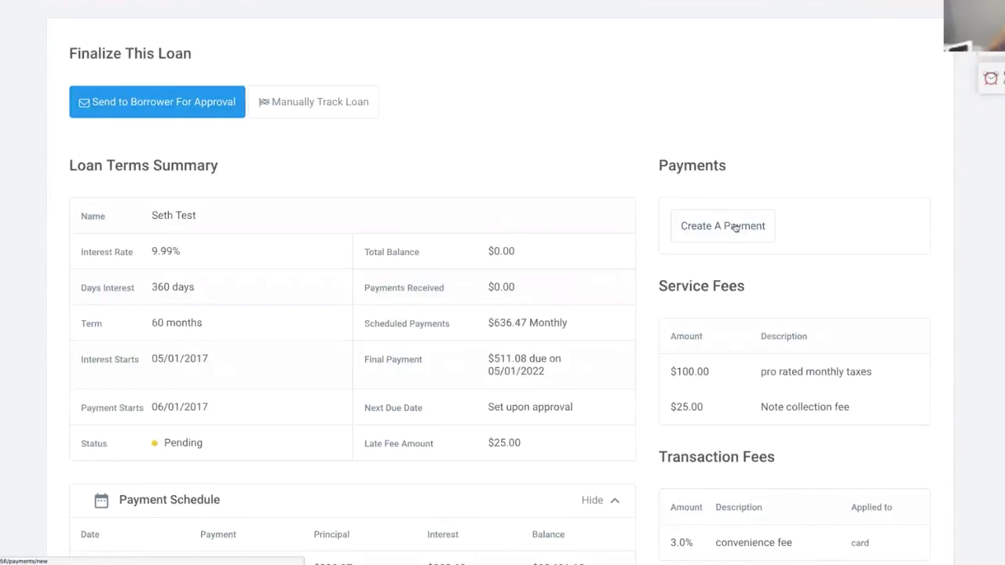
# - Send Seth Test to the borrower, read the 'I added you to a loan.' e-mail, and follow its link
pyautogui.click(212, 112)
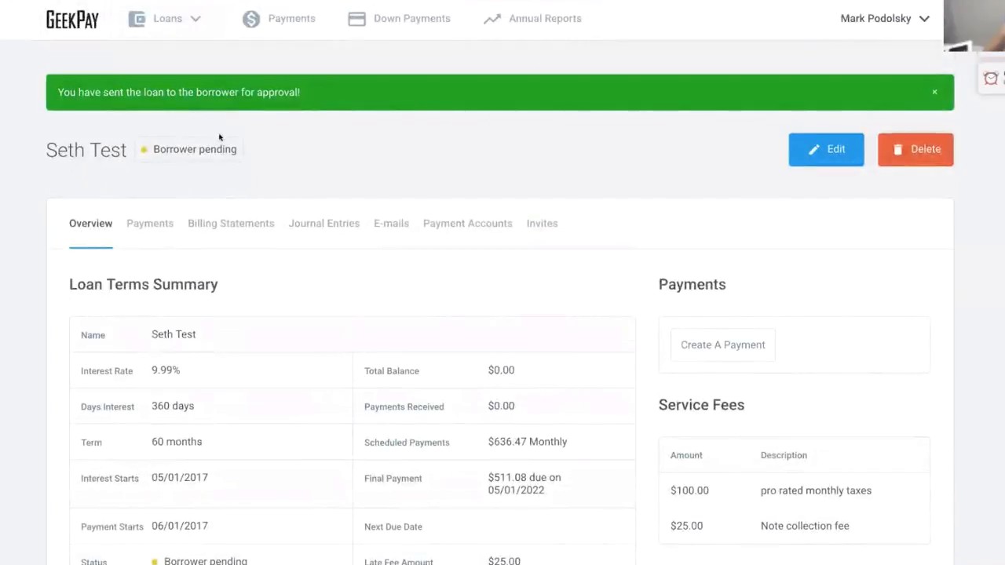
pyautogui.click(391, 226)
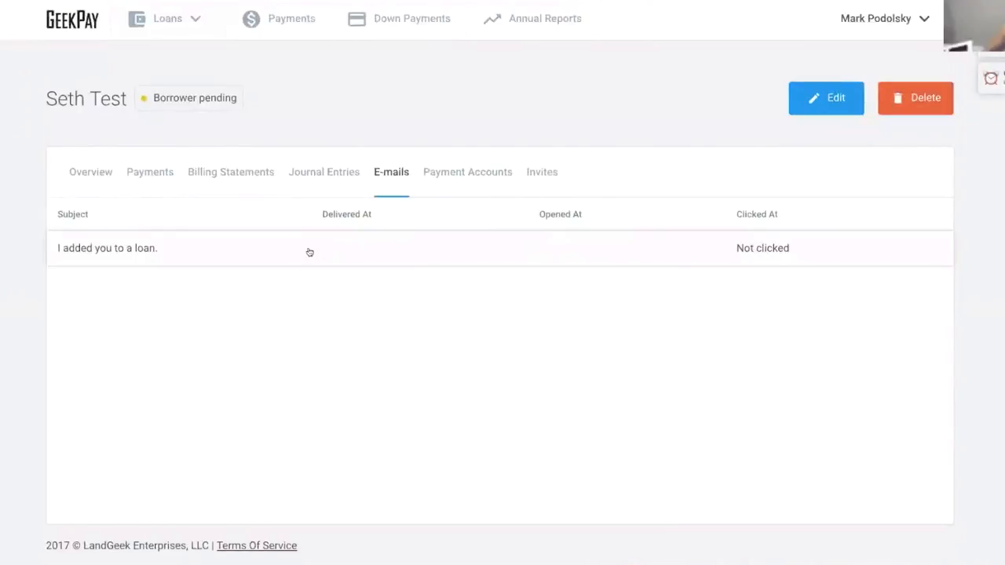
pyautogui.click(310, 252)
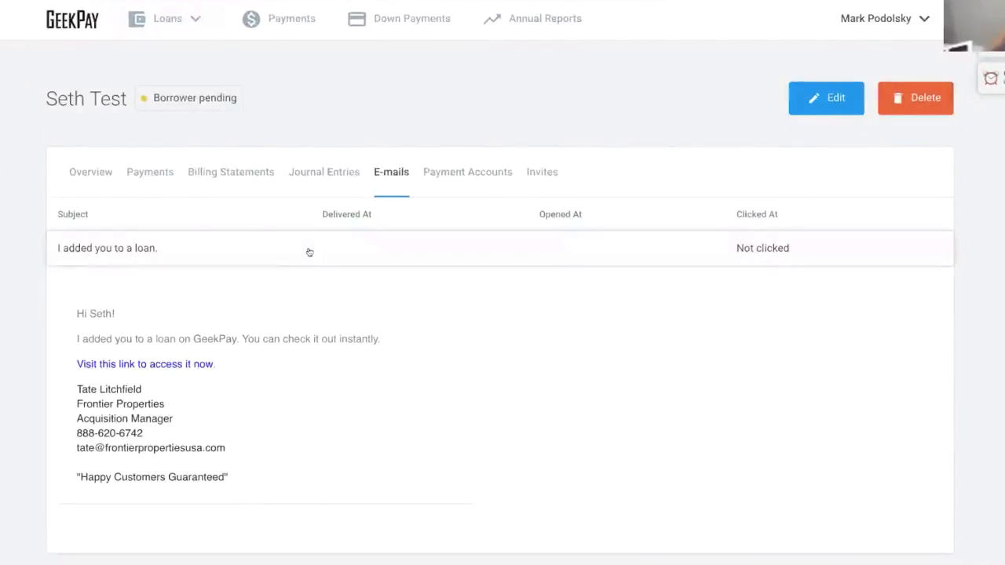
pyautogui.scroll(-1, 294, 295)
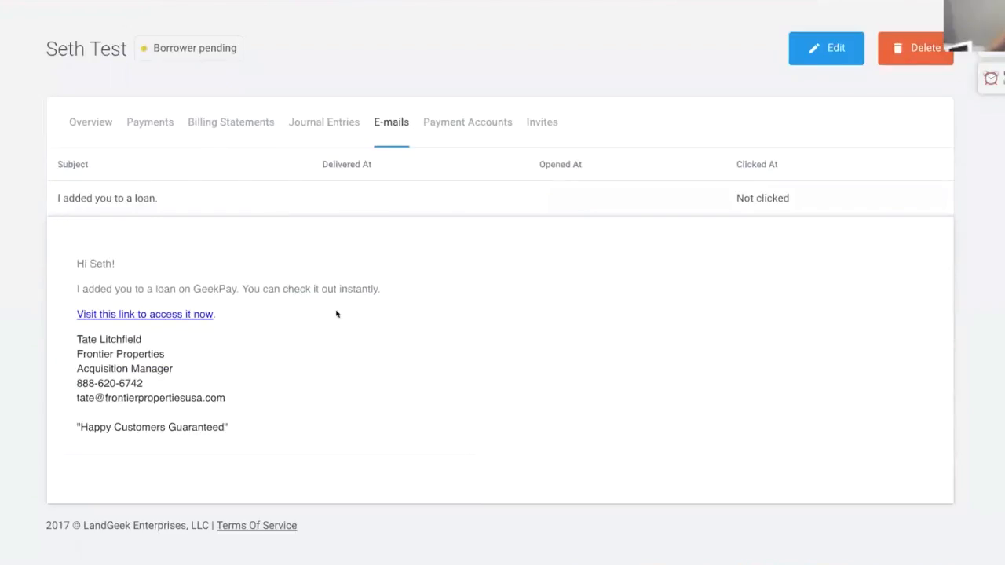
pyautogui.click(181, 317)
pyautogui.scroll(-5, 300, 303)
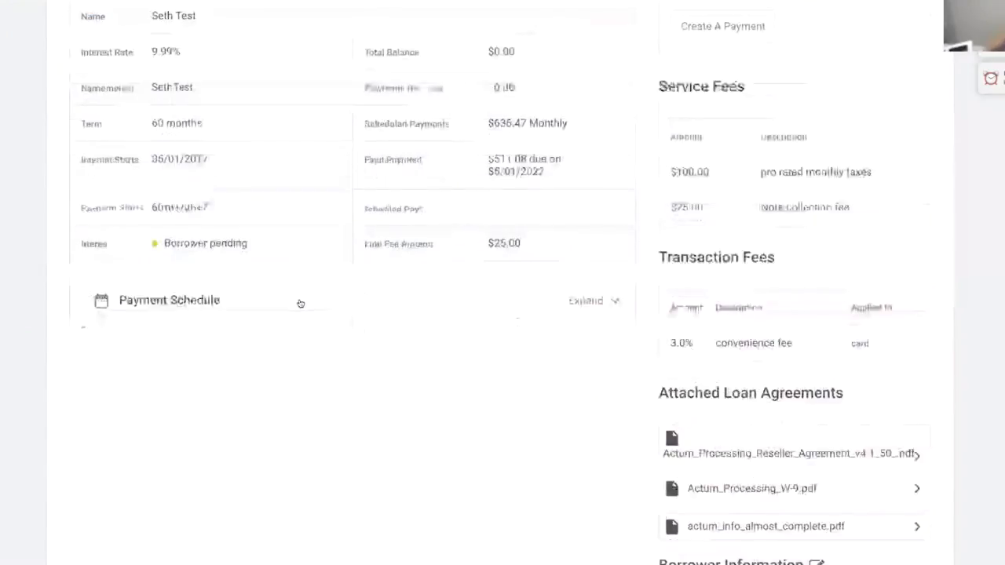
# - Check Seth Test's empty Payment Accounts tab, then view its Invites tab
pyautogui.scroll(5, 299, 301)
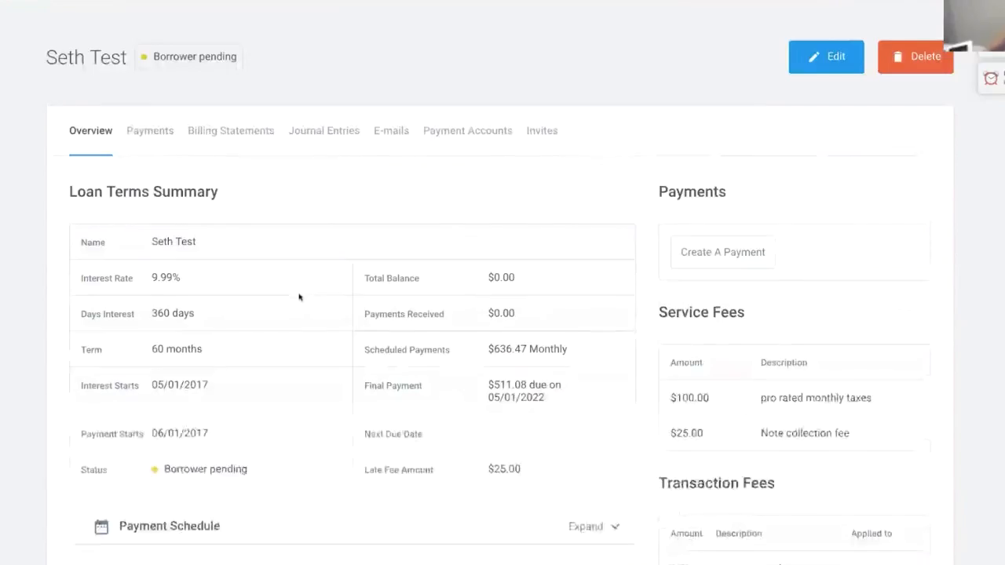
pyautogui.scroll(1, 287, 295)
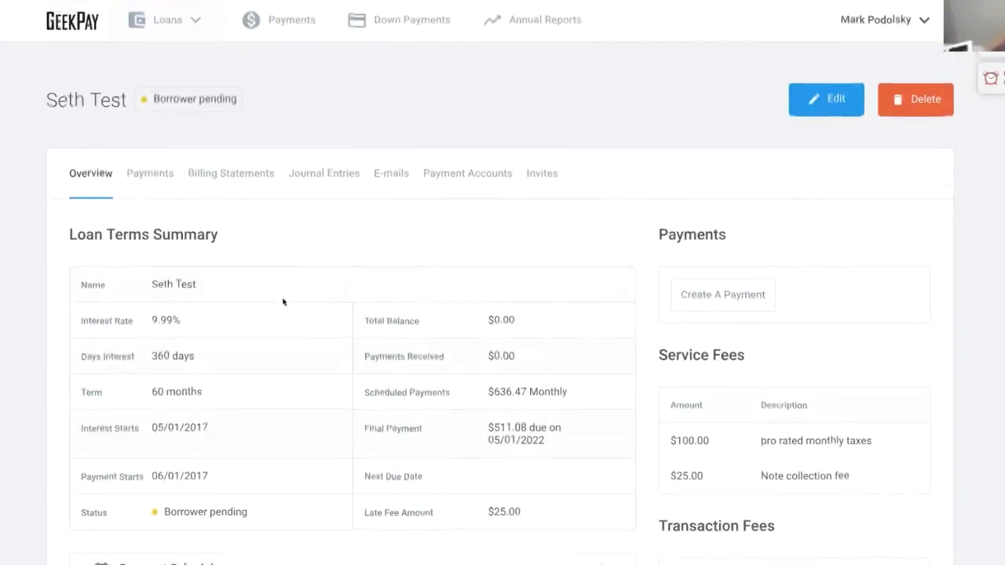
pyautogui.click(159, 22)
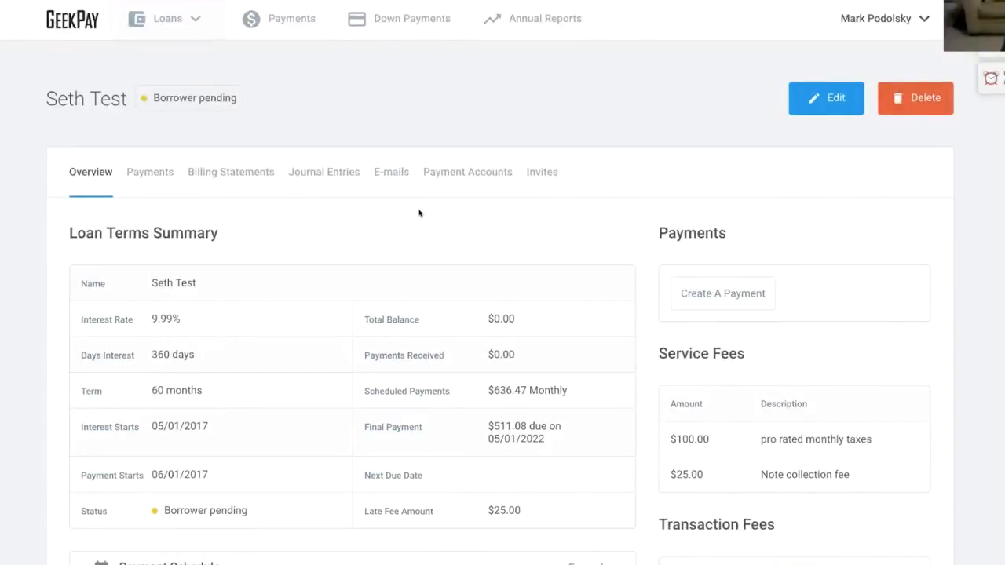
pyautogui.click(462, 177)
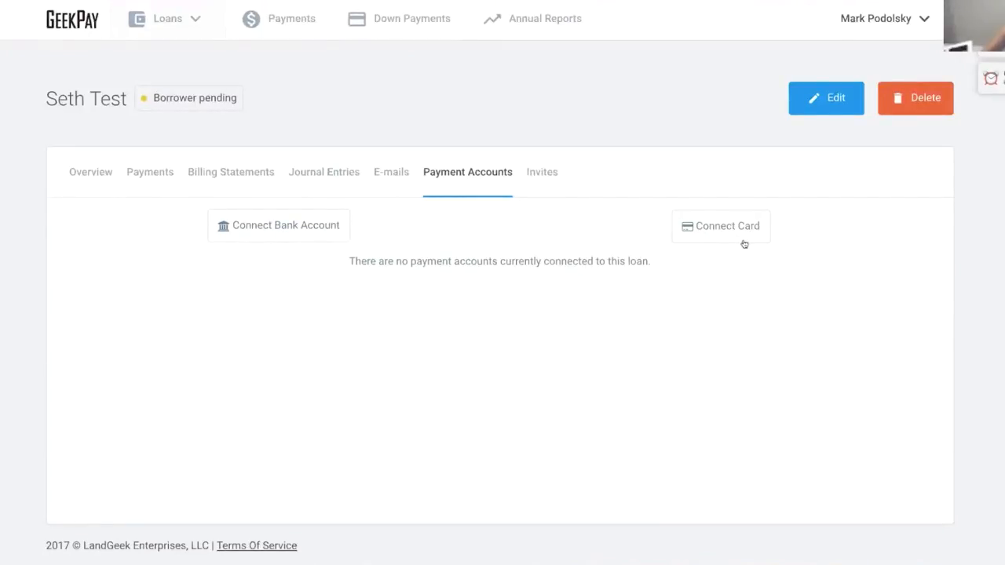
pyautogui.click(547, 179)
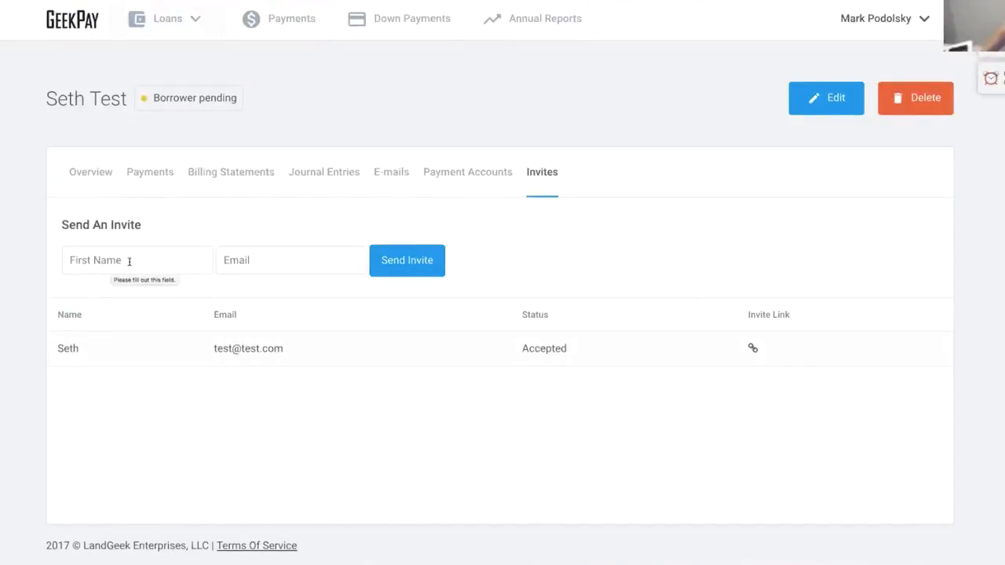
# - Search the Loan Portfolio for 'nokes' and open the Nokes loan's overview
pyautogui.click(166, 23)
pyautogui.click(104, 49)
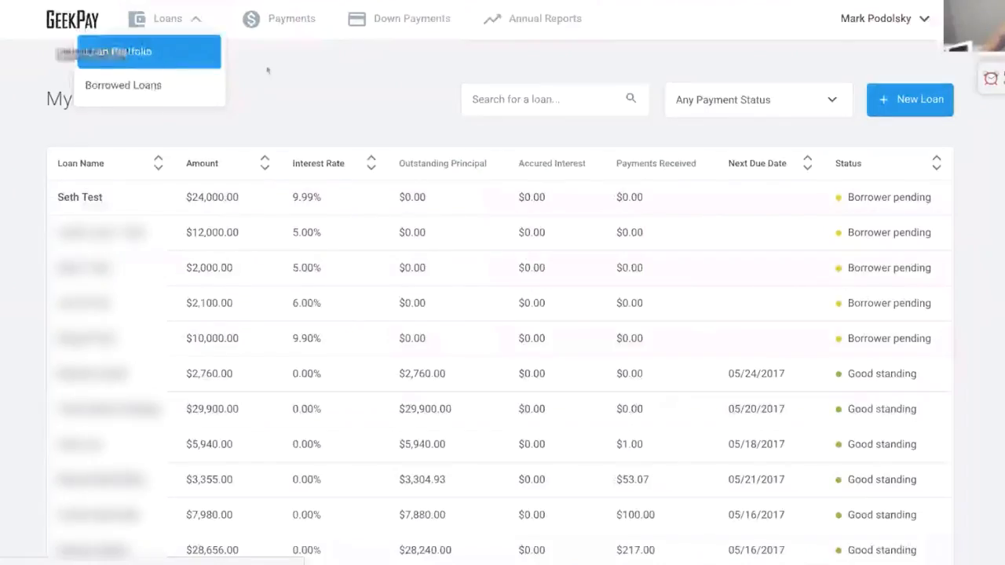
pyautogui.click(526, 99)
pyautogui.write('nokes')
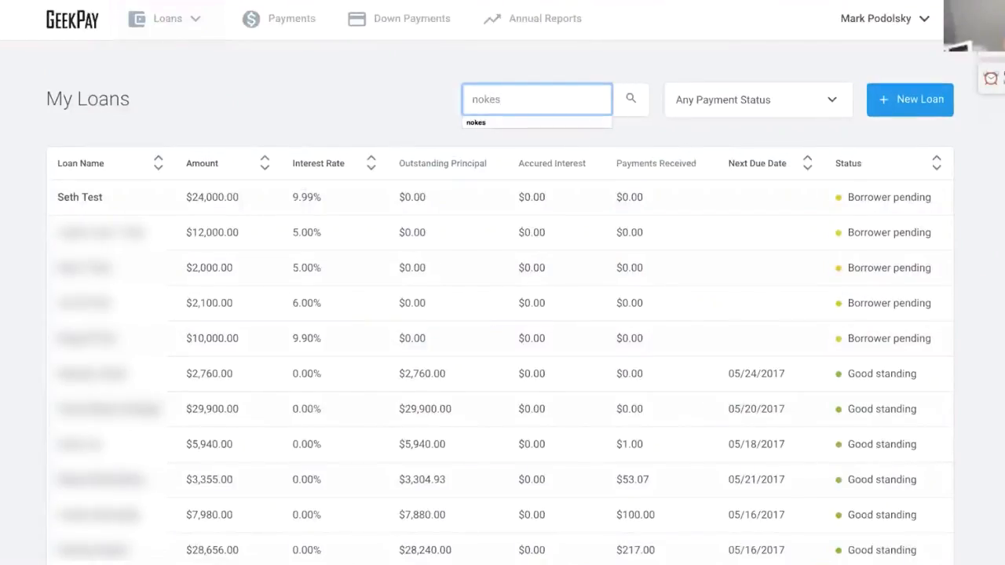
pyautogui.press('Return')
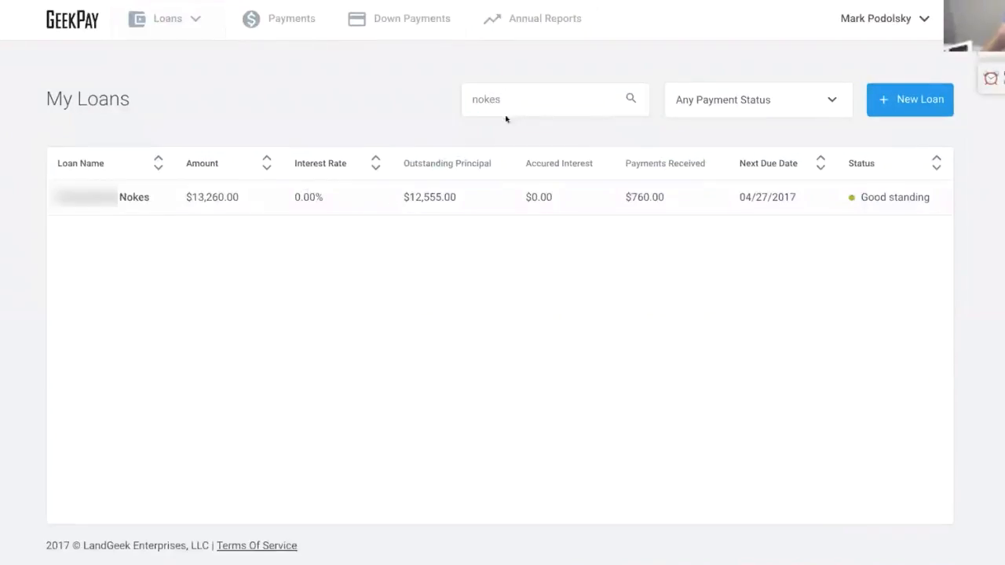
pyautogui.click(176, 200)
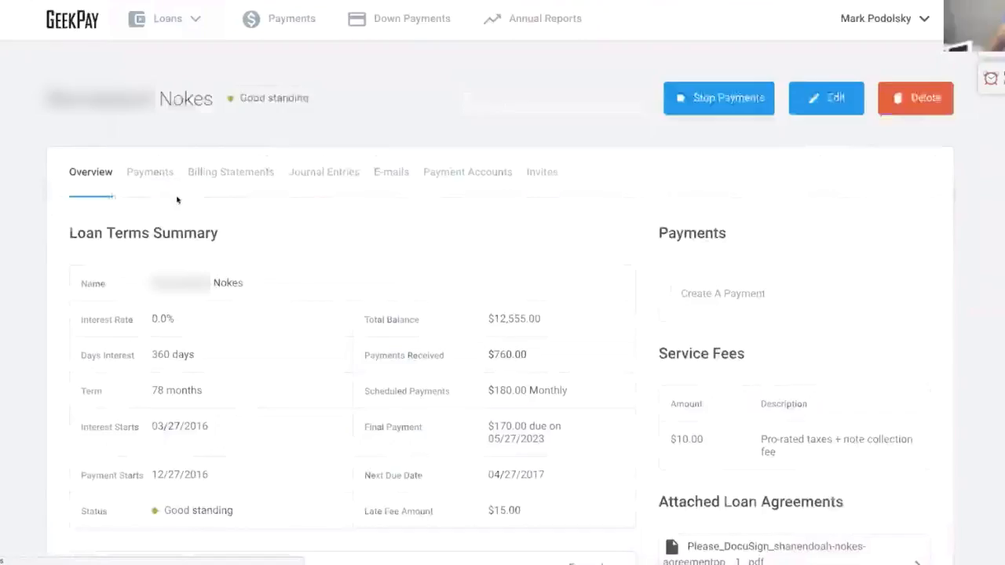
pyautogui.scroll(-1, 177, 200)
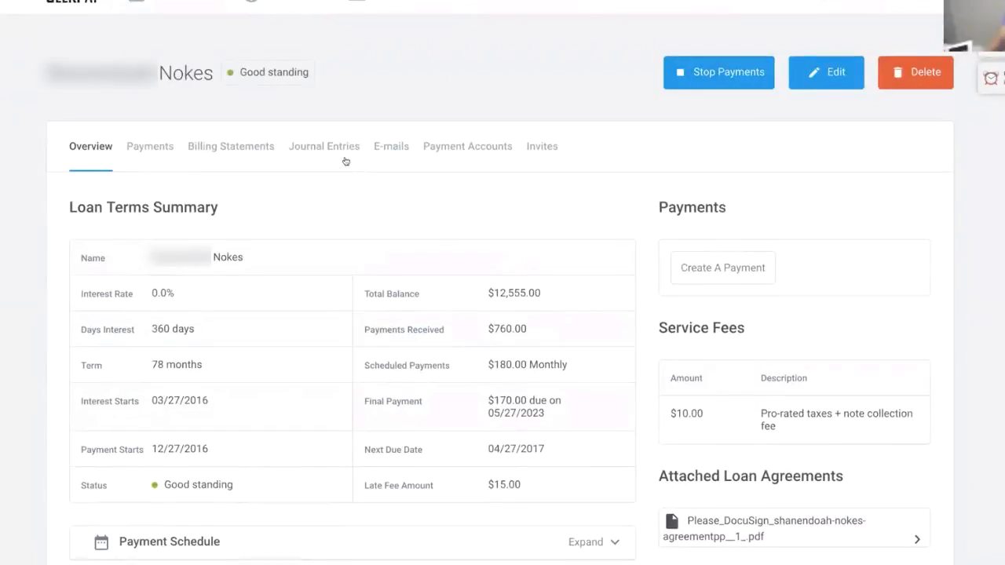
# - Open the Nokes loan's E-mails and read two payment succeeded, good standing and payment failed messages
pyautogui.click(398, 149)
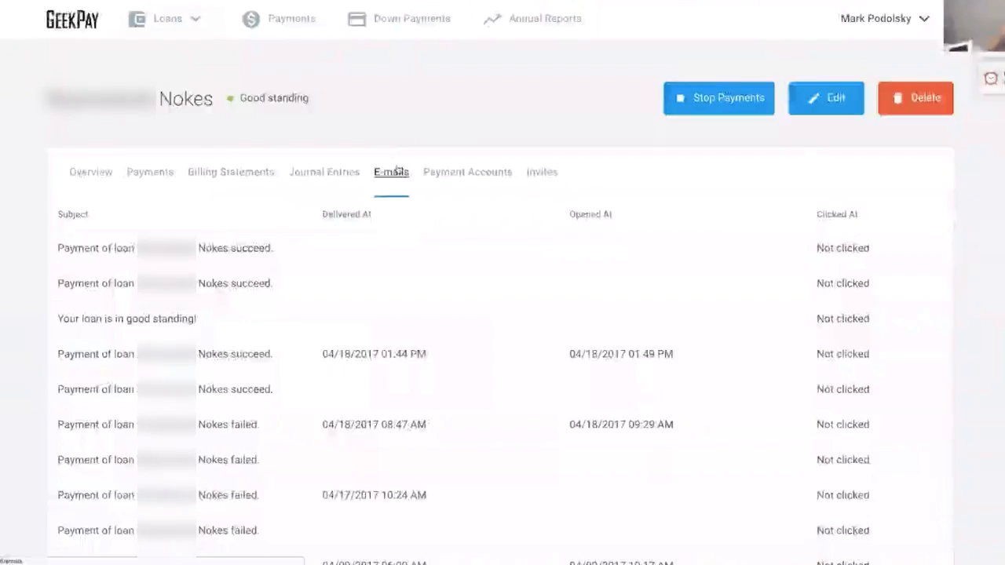
pyautogui.scroll(-2, 289, 200)
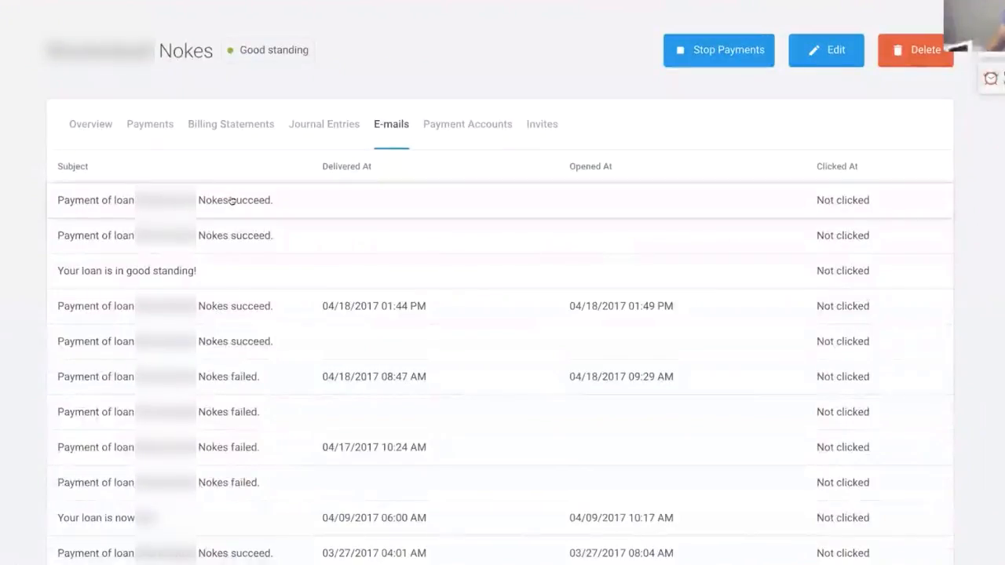
pyautogui.click(231, 200)
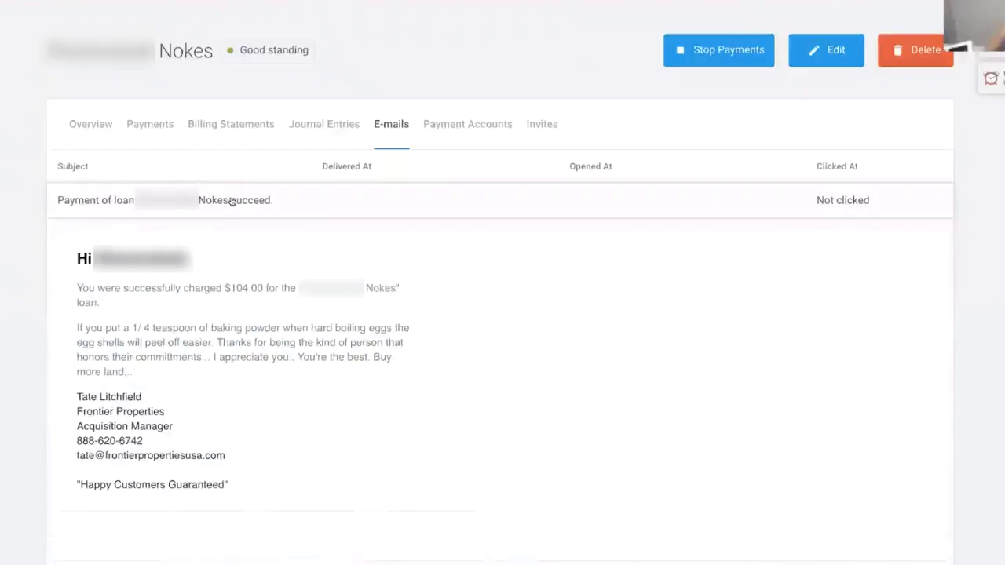
pyautogui.scroll(-3, 222, 413)
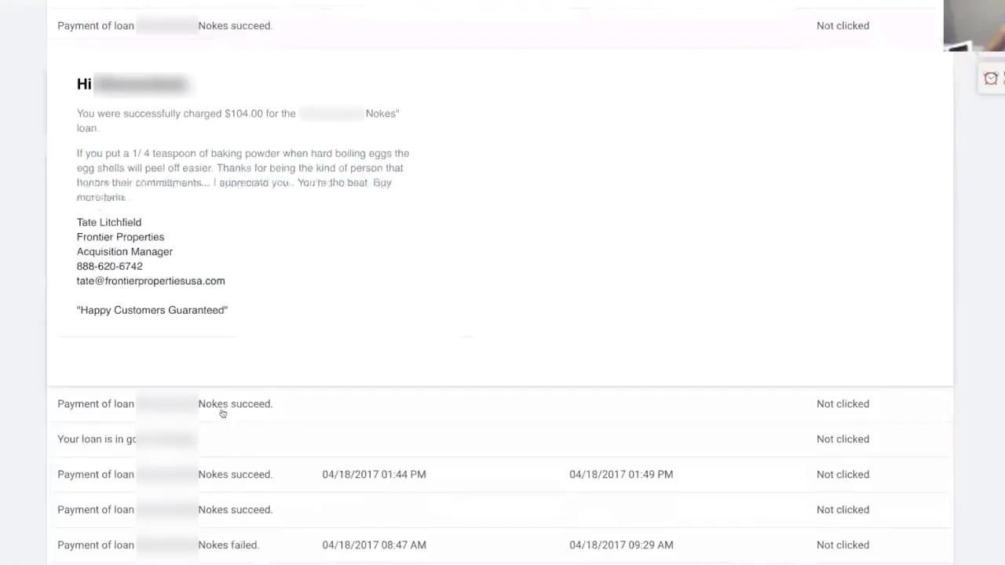
pyautogui.click(222, 408)
pyautogui.scroll(-3, 279, 347)
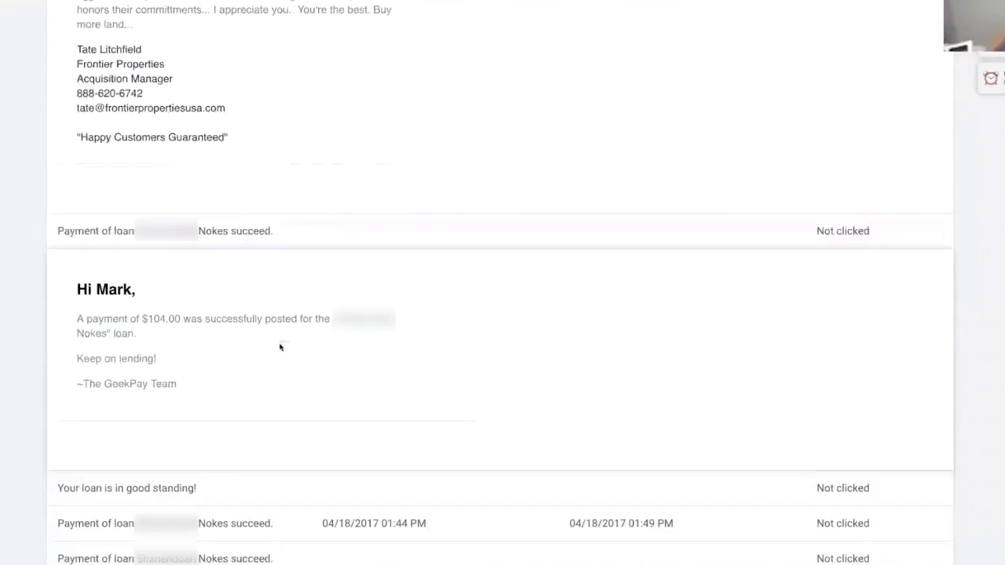
pyautogui.scroll(-4, 279, 347)
pyautogui.click(197, 230)
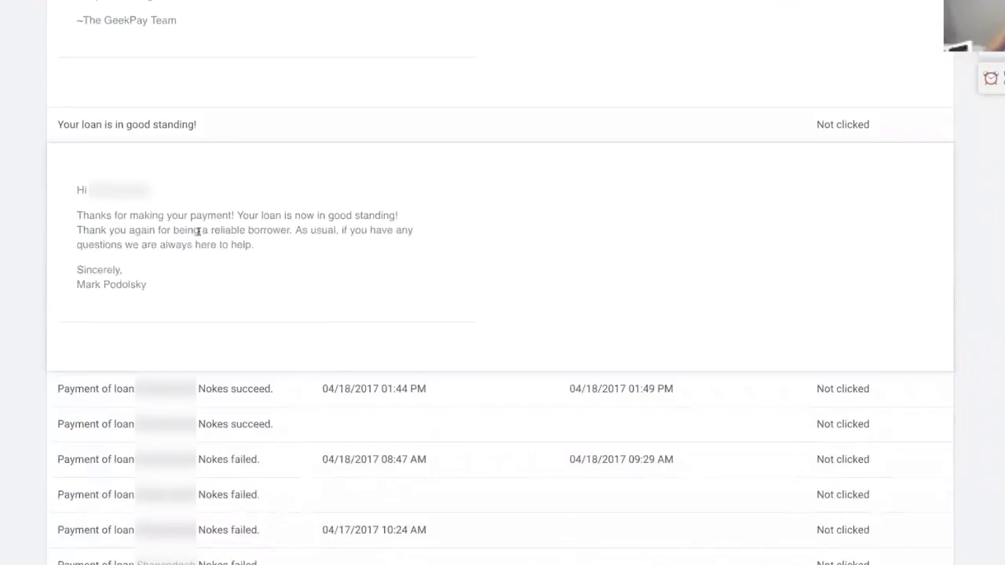
pyautogui.scroll(-4, 198, 230)
pyautogui.click(243, 287)
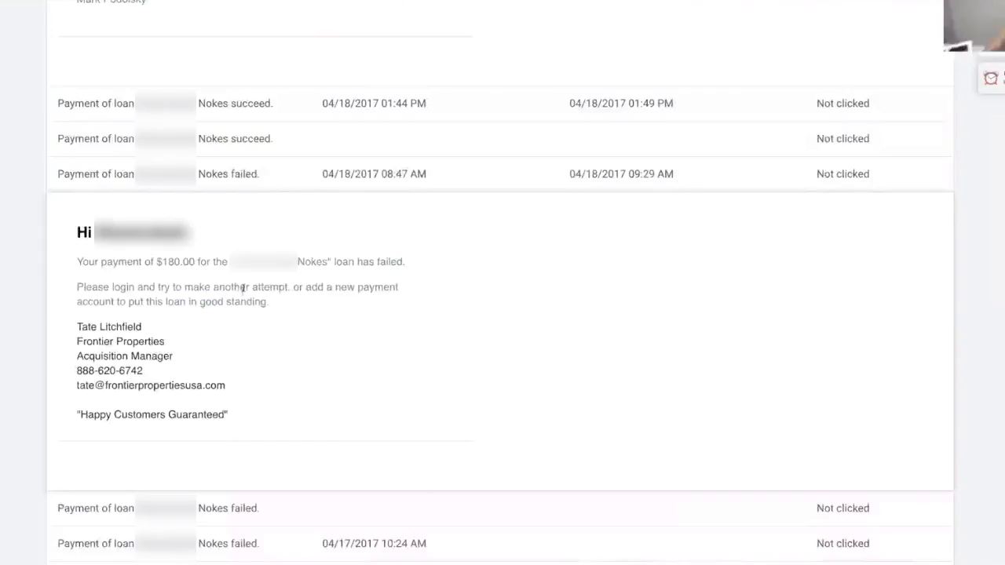
pyautogui.scroll(-5, 247, 286)
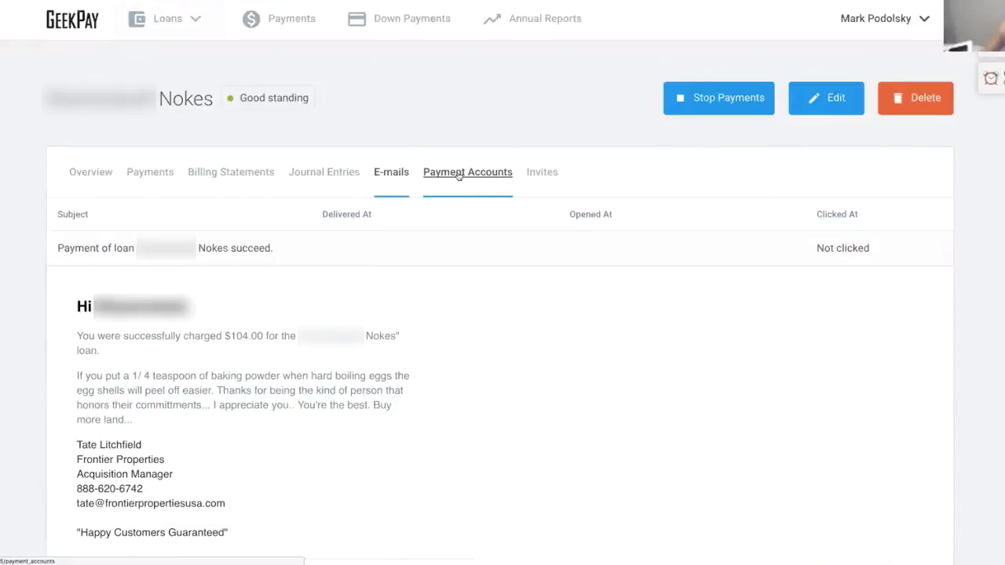
# - Open the Nokes loan's Payment Accounts and drag account #4 above #3
pyautogui.click(459, 174)
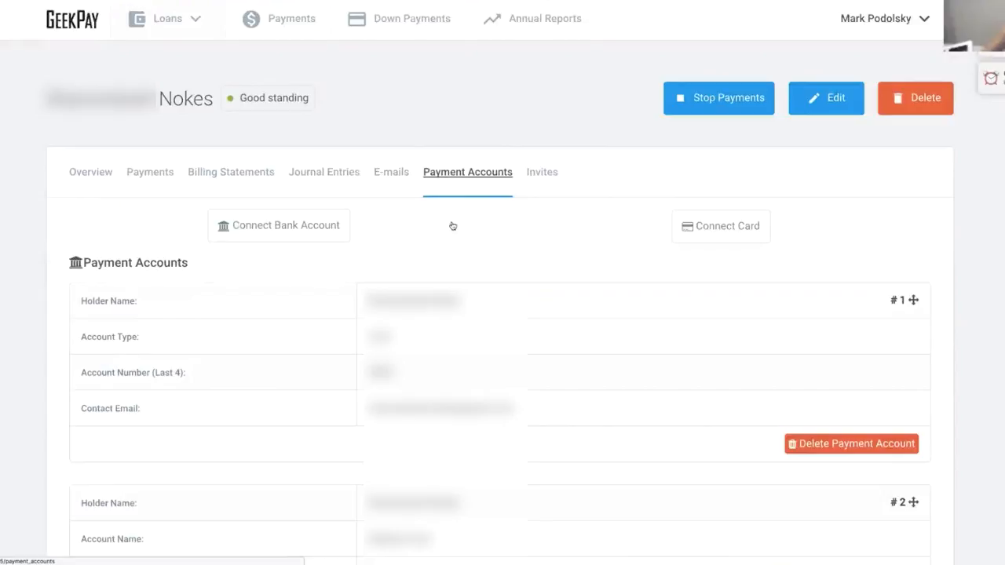
pyautogui.scroll(-2, 452, 226)
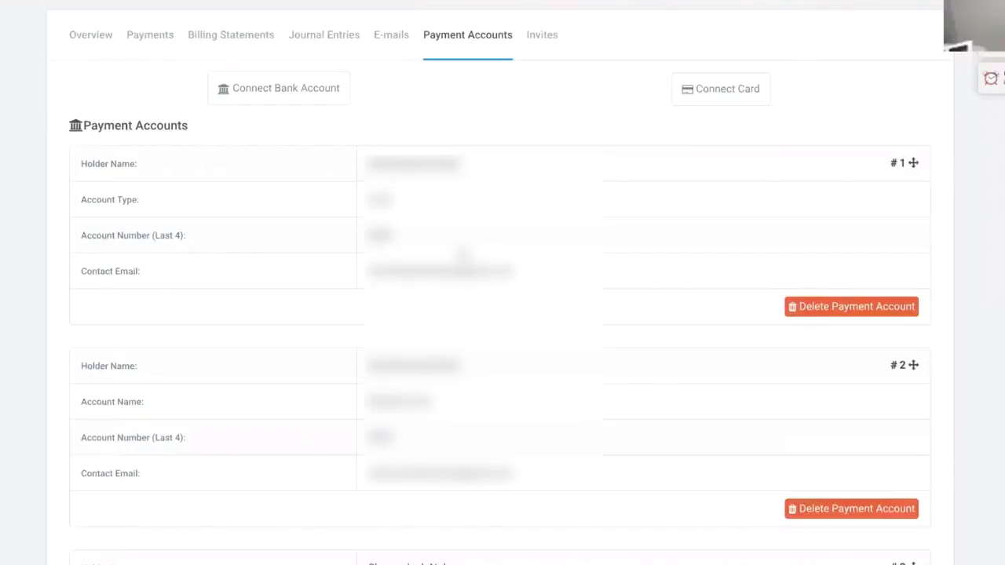
pyautogui.scroll(-5, 503, 314)
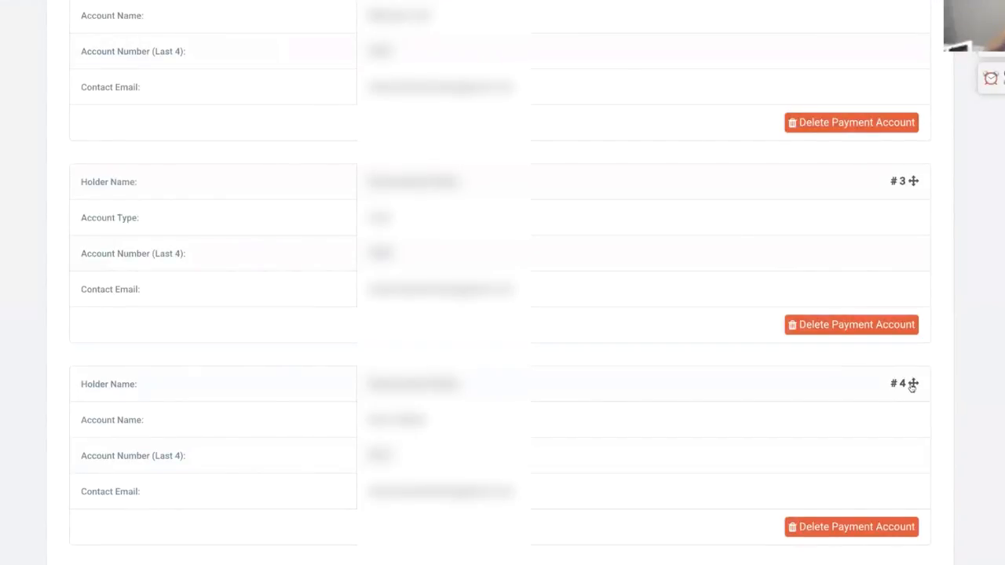
pyautogui.moveTo(911, 385); pyautogui.dragTo(905, 336)
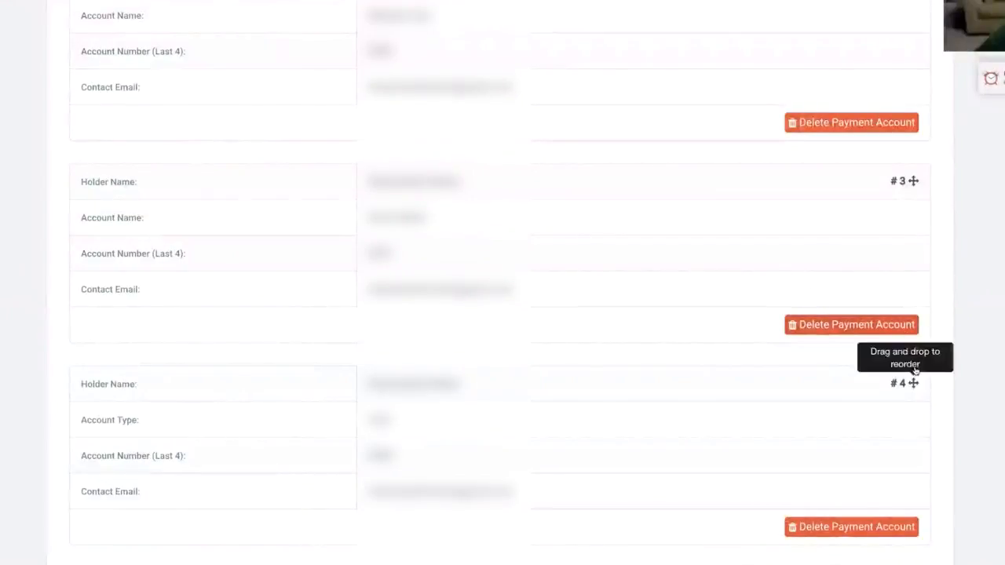
pyautogui.moveTo(914, 372); pyautogui.dragTo(910, 291)
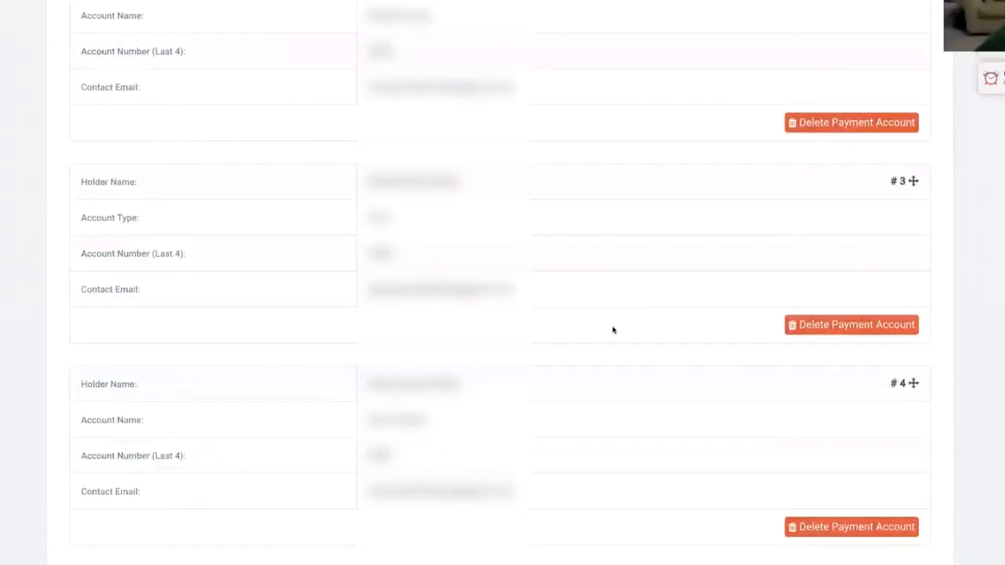
pyautogui.scroll(2, 612, 329)
pyautogui.scroll(5, 612, 329)
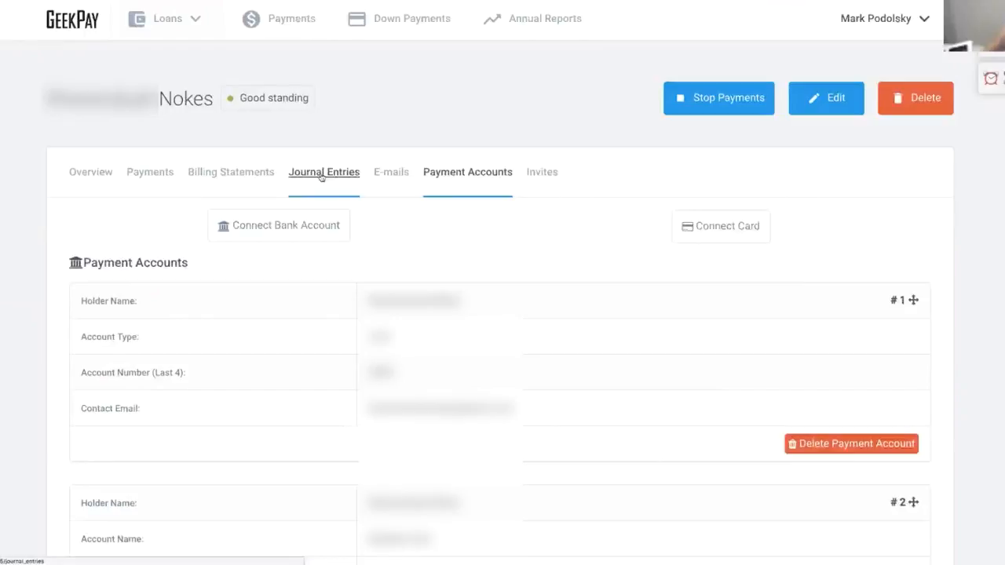
# - Open the Nokes loan's Journal Entries tab and scroll through the first page
pyautogui.click(321, 177)
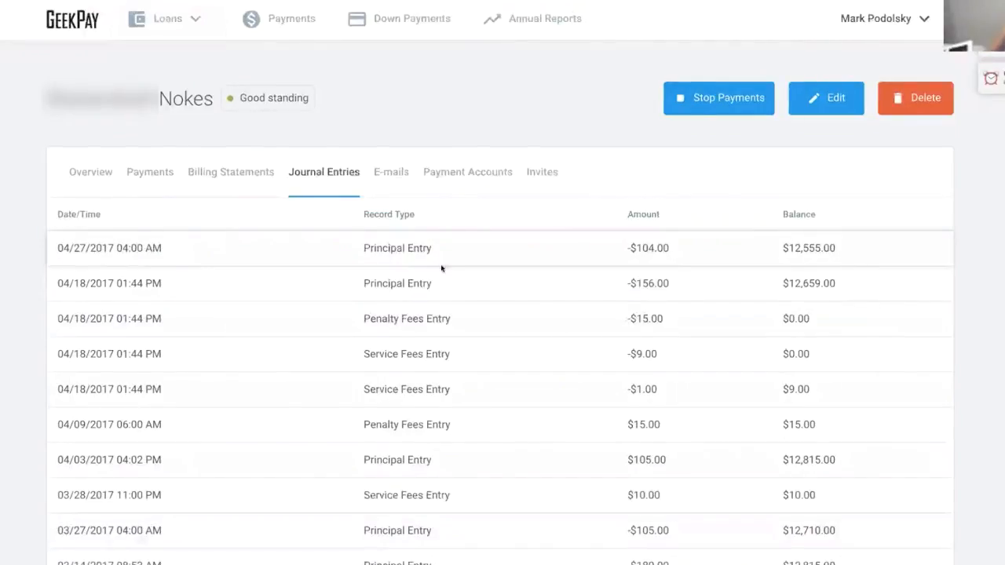
pyautogui.scroll(-1, 442, 269)
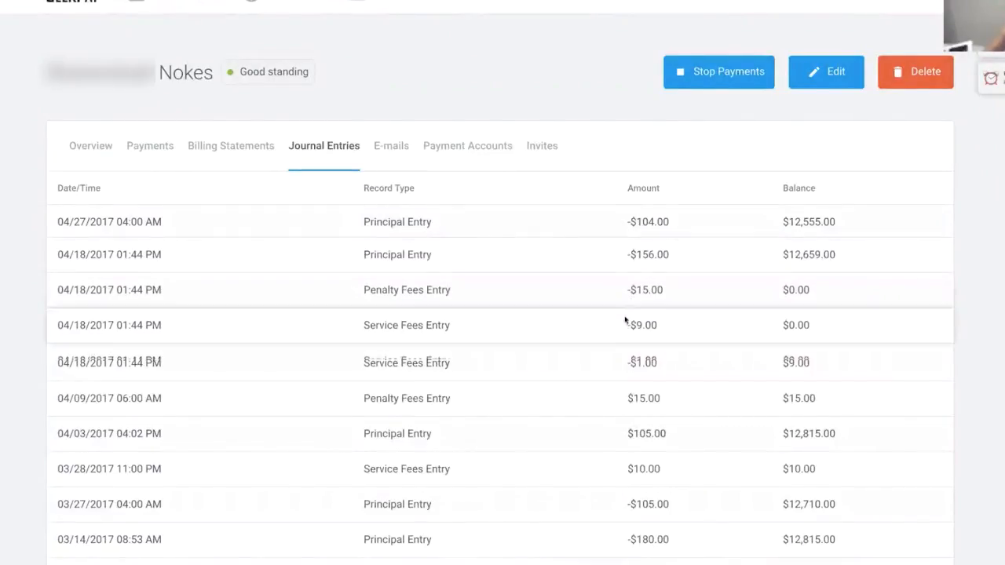
pyautogui.scroll(-1, 628, 317)
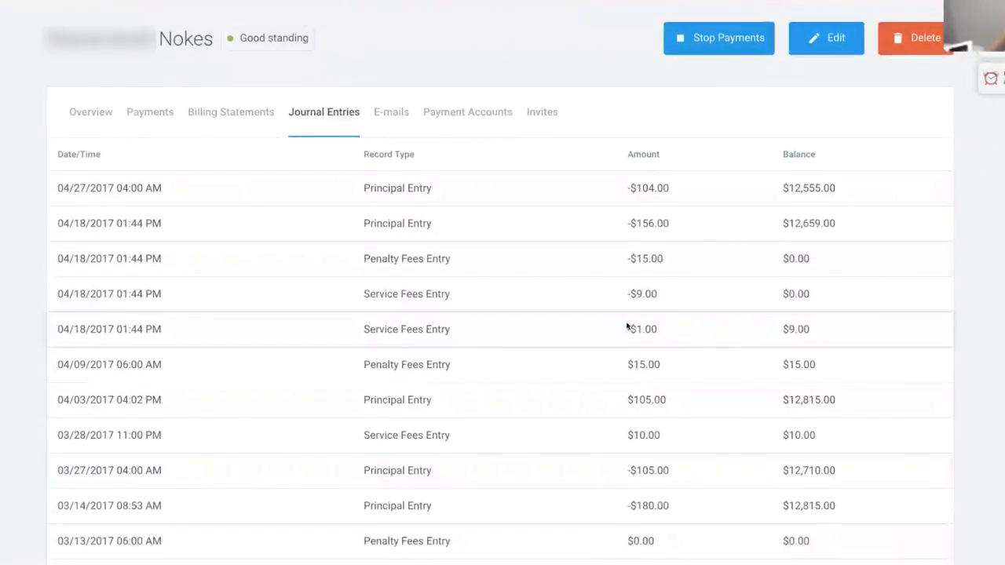
pyautogui.scroll(-1, 628, 317)
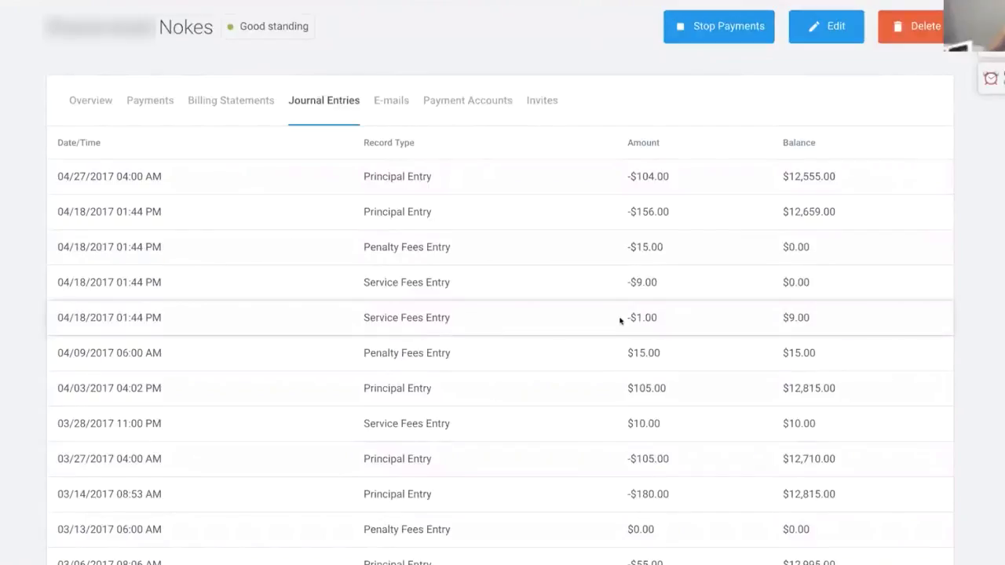
pyautogui.scroll(-1, 628, 322)
pyautogui.scroll(-1, 643, 323)
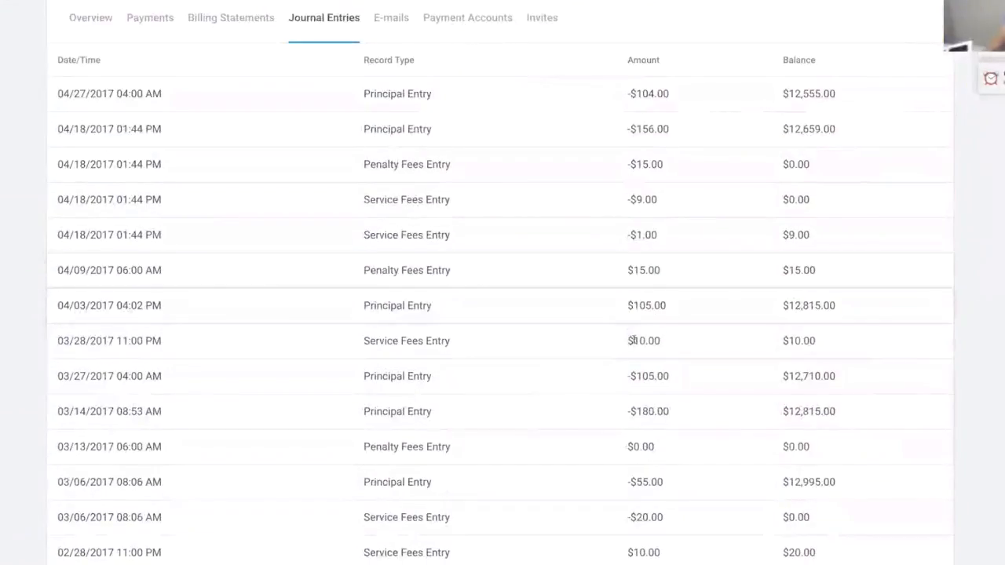
pyautogui.scroll(-1, 631, 337)
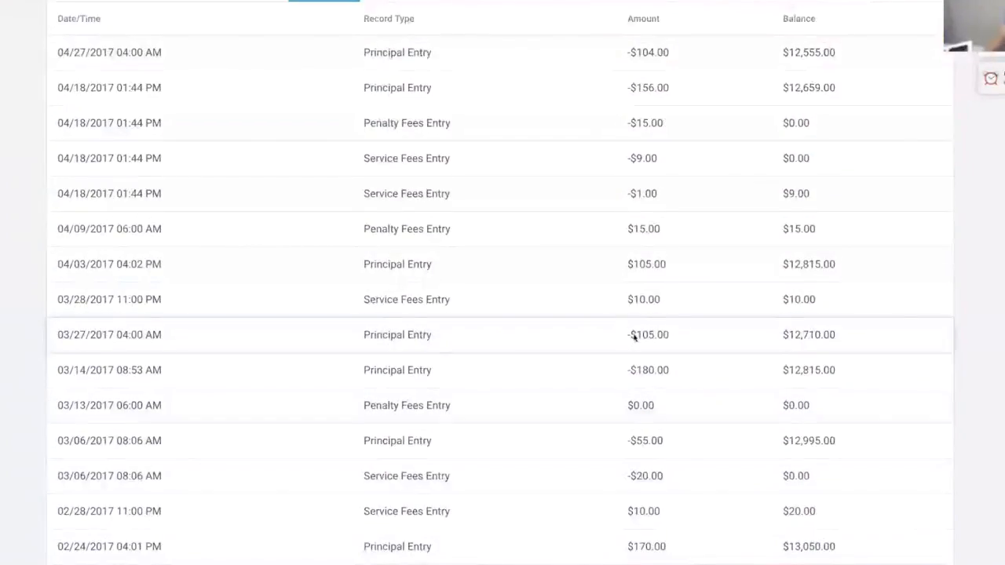
pyautogui.scroll(-1, 633, 336)
pyautogui.scroll(-5, 634, 333)
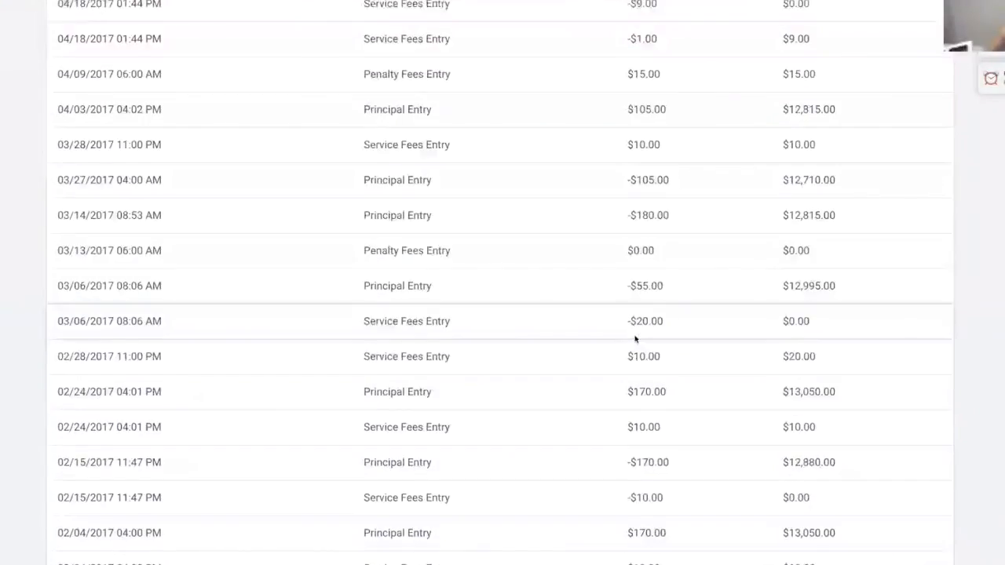
pyautogui.scroll(-4, 635, 334)
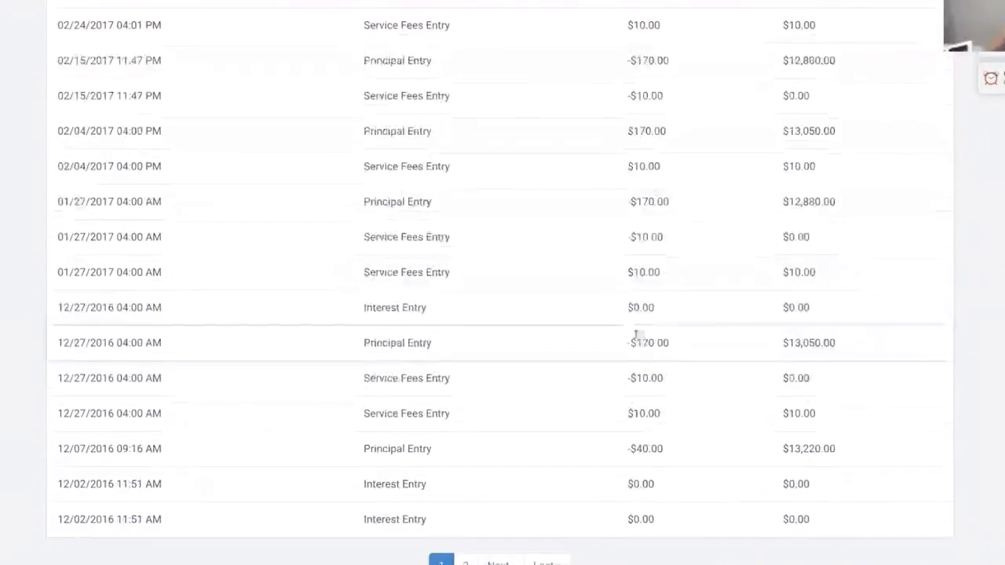
pyautogui.scroll(3, 635, 334)
pyautogui.scroll(10, 635, 332)
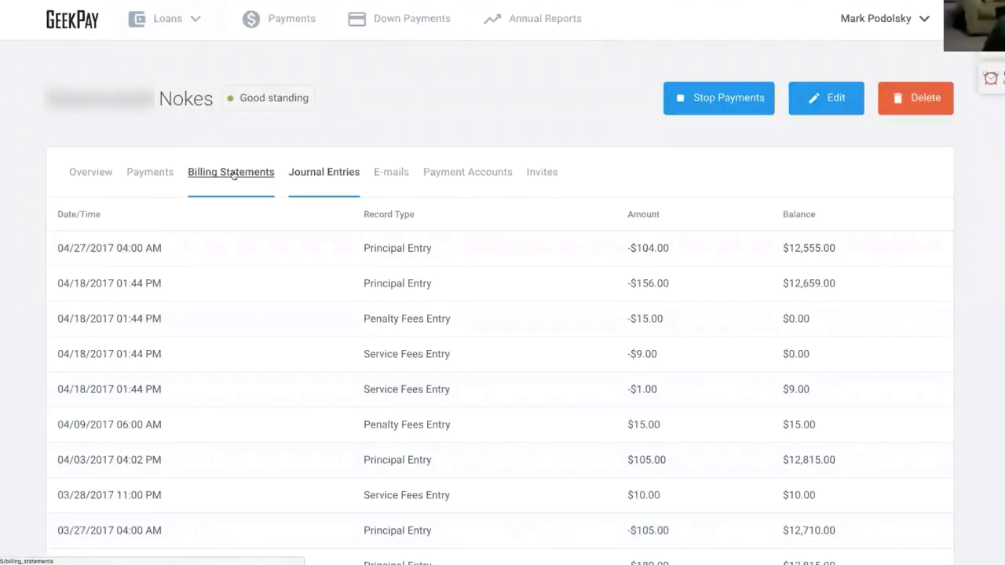
# - Move to page 2 of the journal entries
pyautogui.scroll(-6, 288, 270)
pyautogui.scroll(-4, 285, 270)
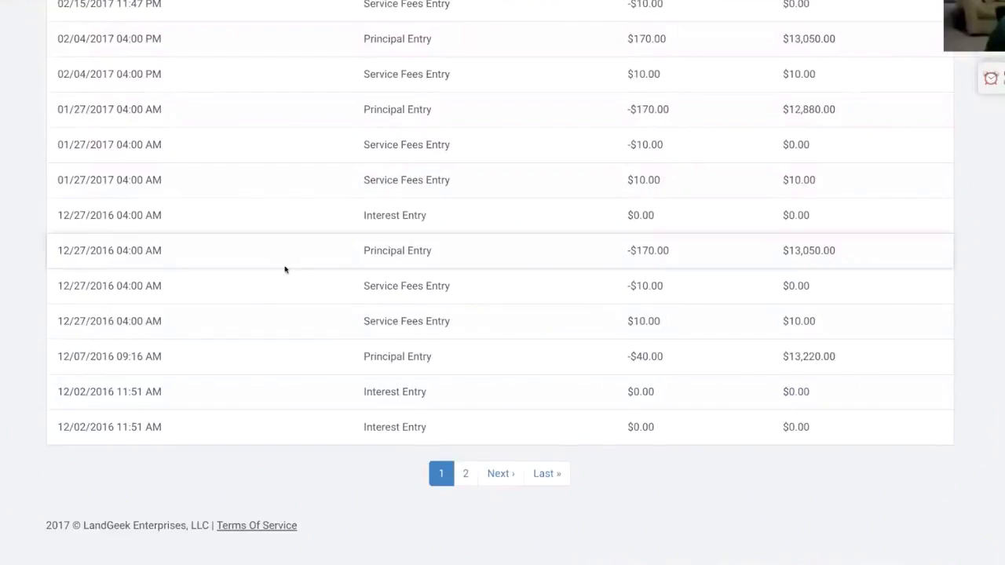
pyautogui.click(500, 476)
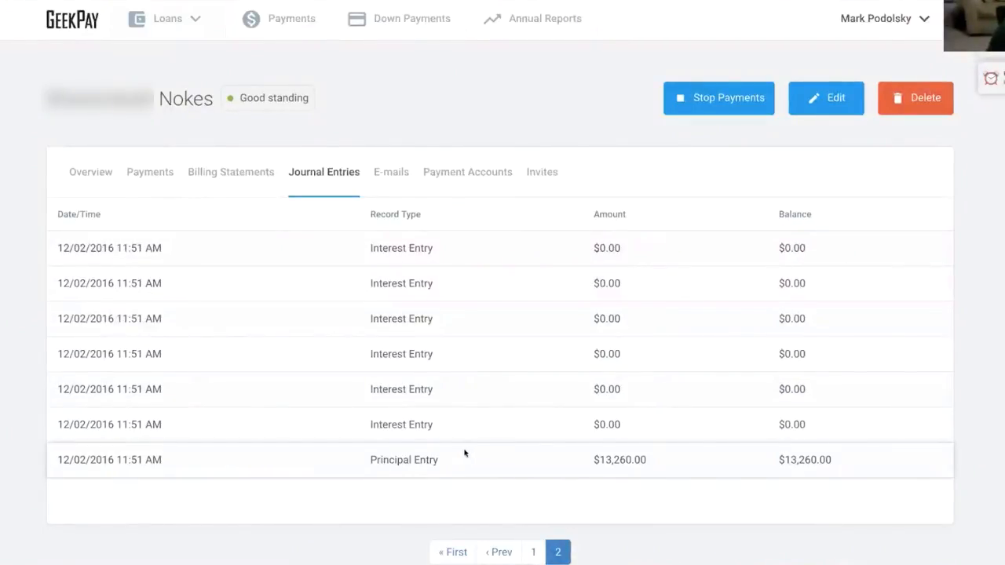
pyautogui.scroll(-1, 542, 532)
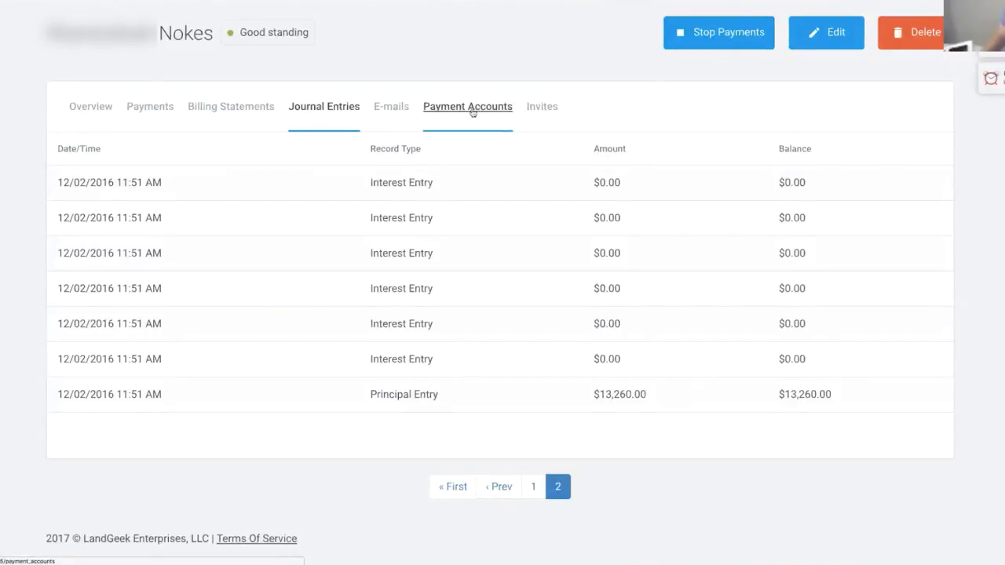
# - Check the loan's overview, the payment form and its billing statements
pyautogui.click(79, 106)
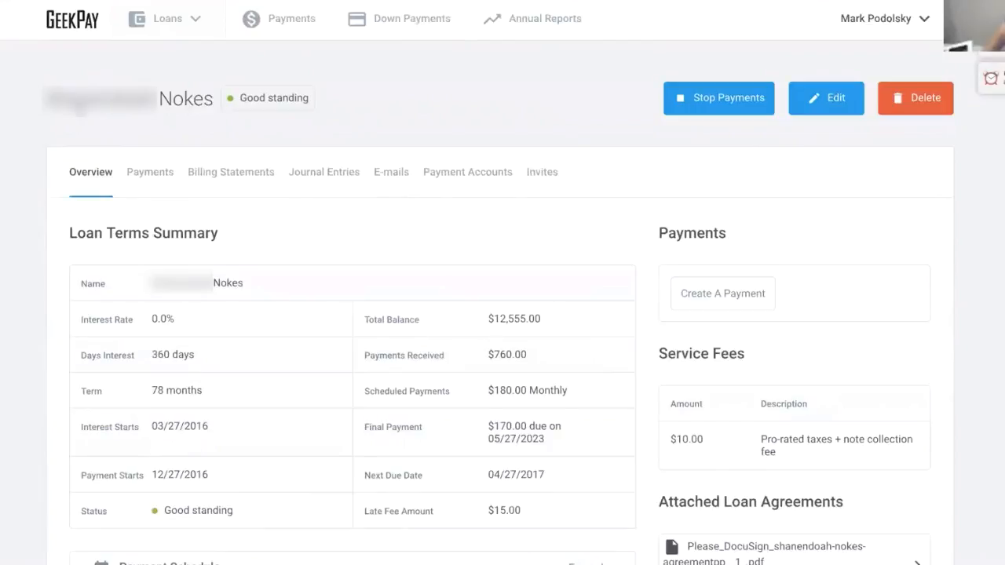
pyautogui.click(188, 335)
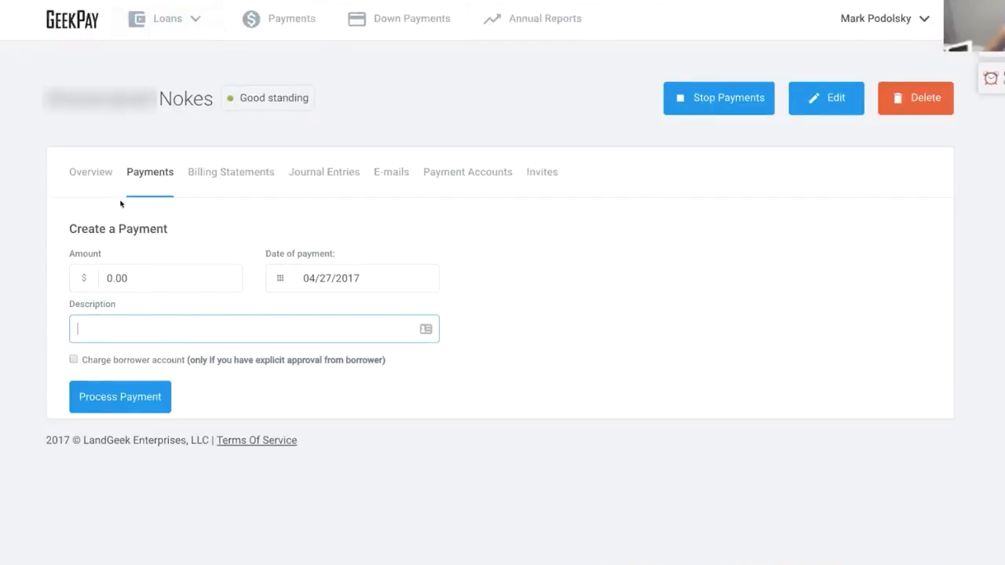
pyautogui.click(231, 177)
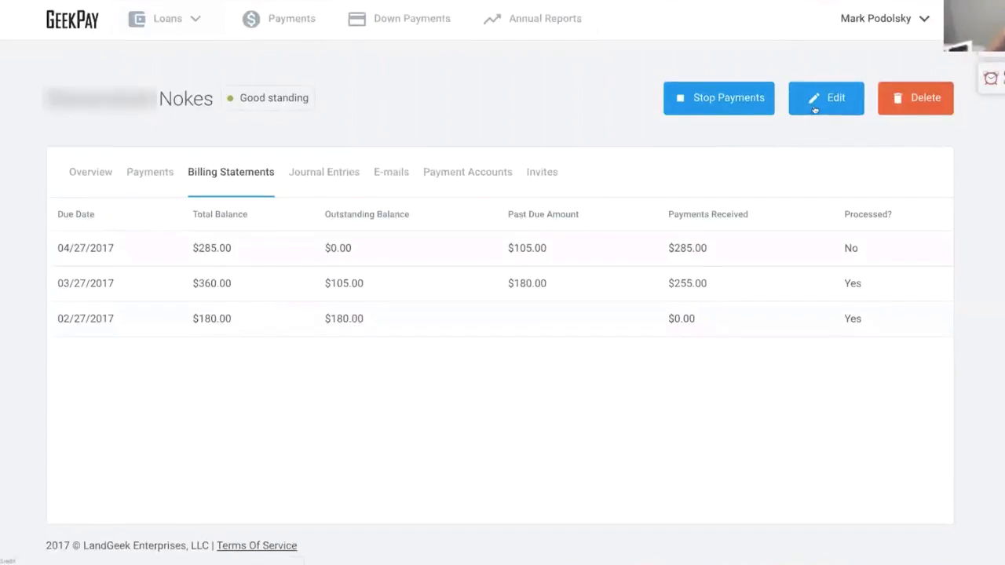
# - Inspect the Apr 27, 2017 payment's details, then open the first loan in the 2017 Annual Report
pyautogui.click(145, 173)
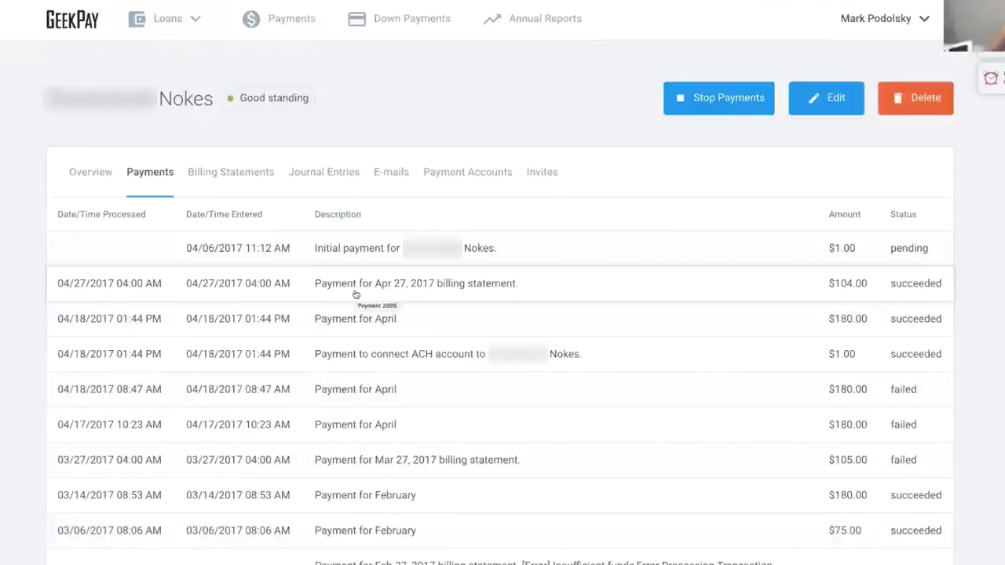
pyautogui.click(356, 294)
pyautogui.scroll(-2, 459, 452)
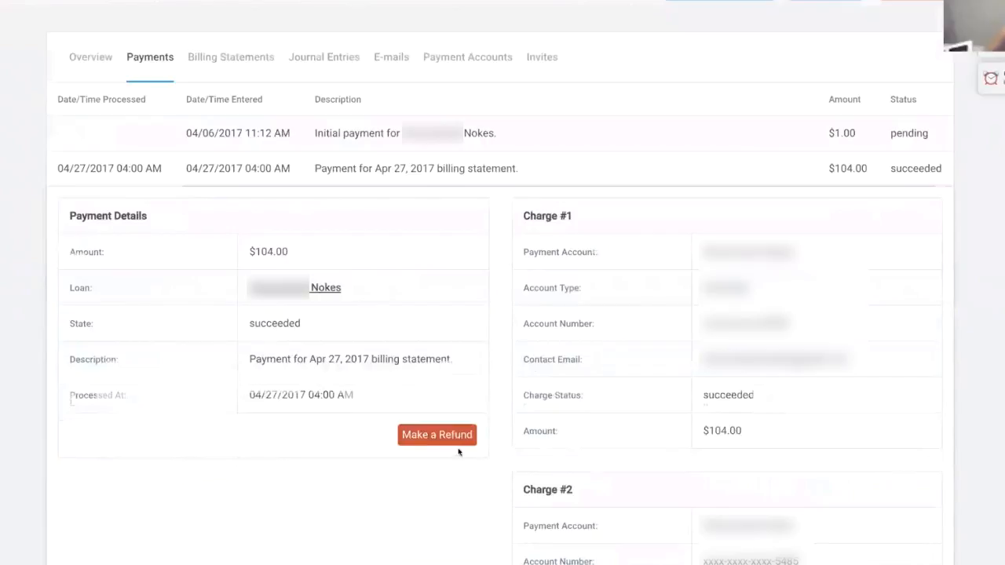
pyautogui.scroll(2, 233, 231)
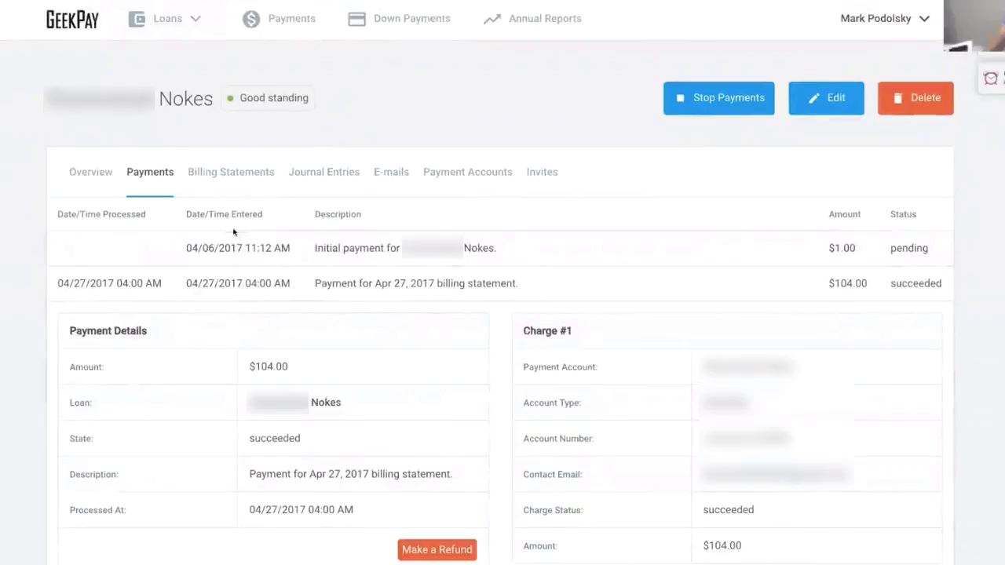
pyautogui.click(539, 20)
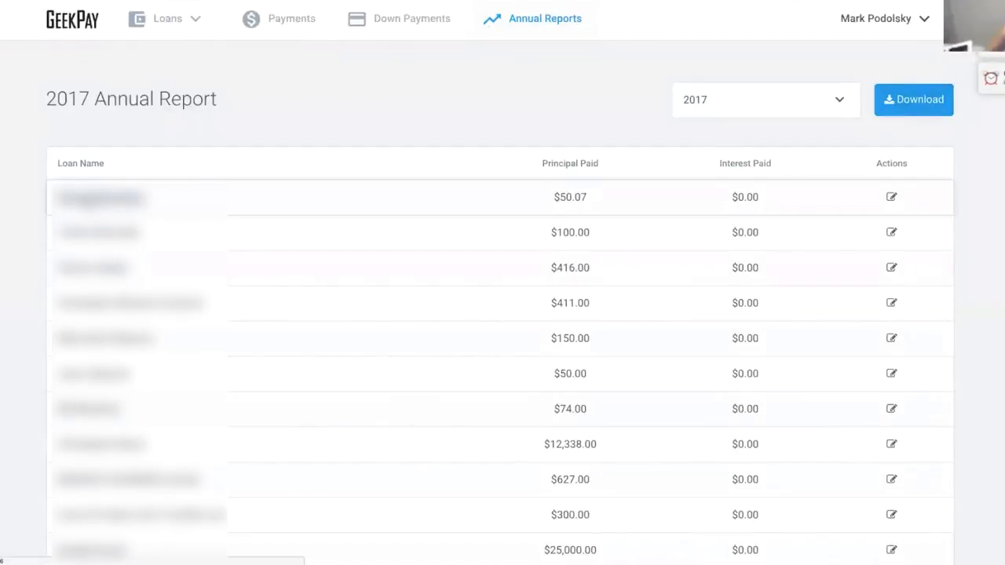
pyautogui.click(101, 198)
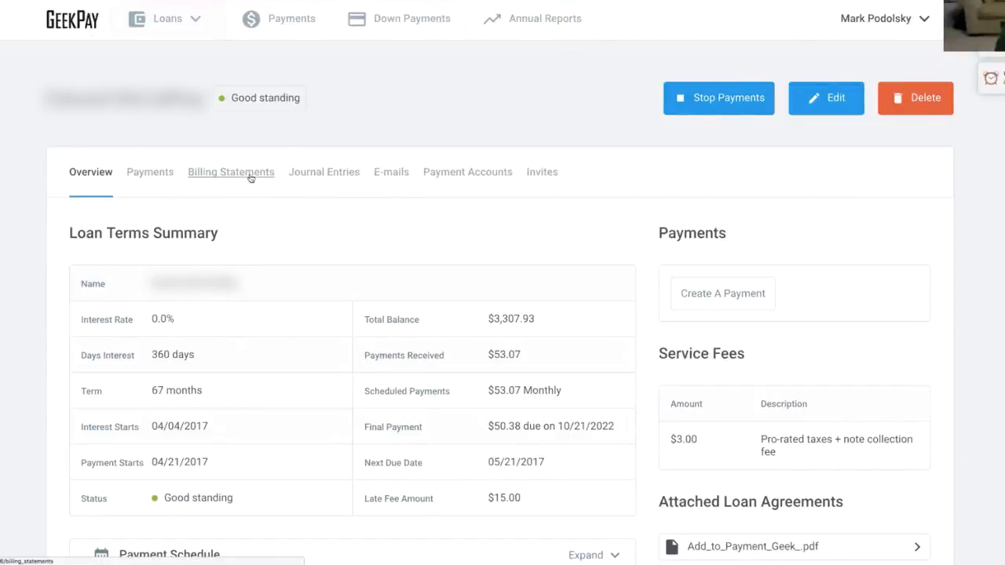
# - Review the other loan's billing statements and e-mails, previewing its $53.07 payment-succeeded e-mail
pyautogui.click(248, 175)
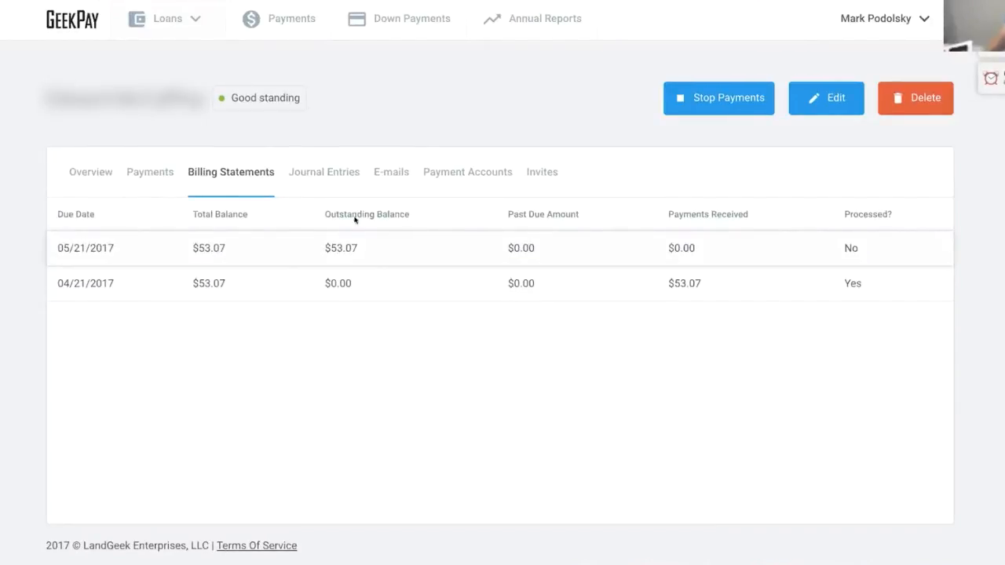
pyautogui.click(387, 174)
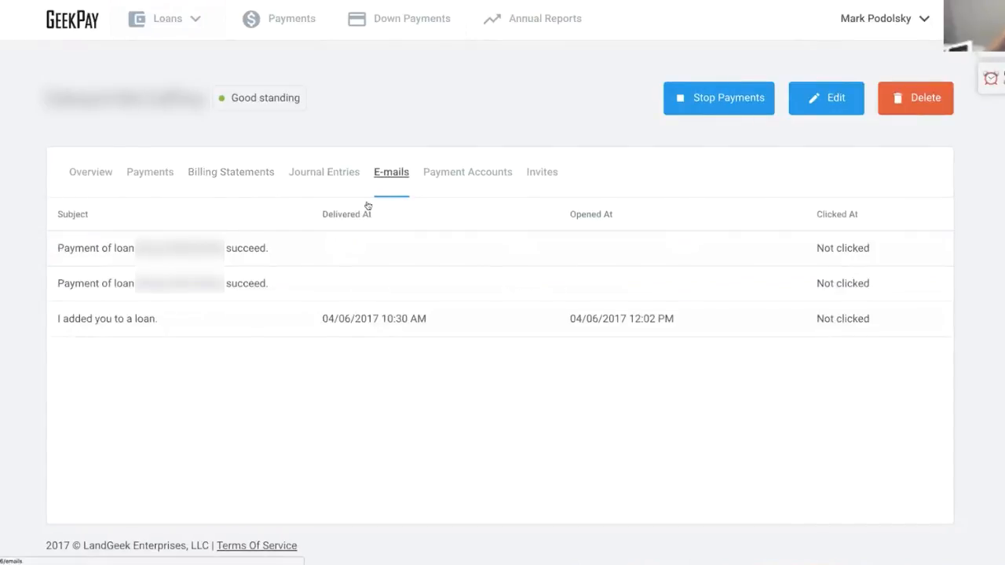
pyautogui.click(267, 283)
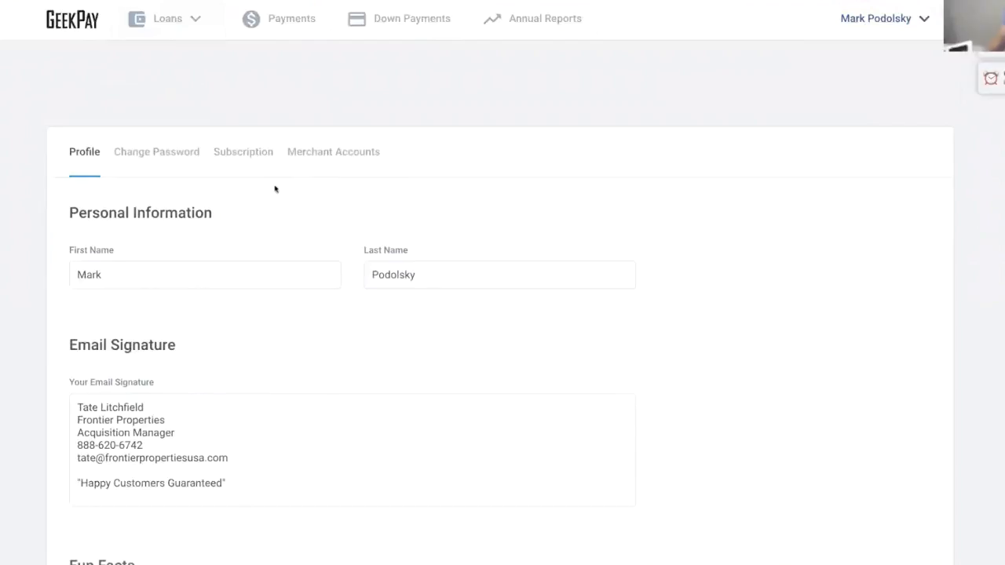
pyautogui.click(243, 151)
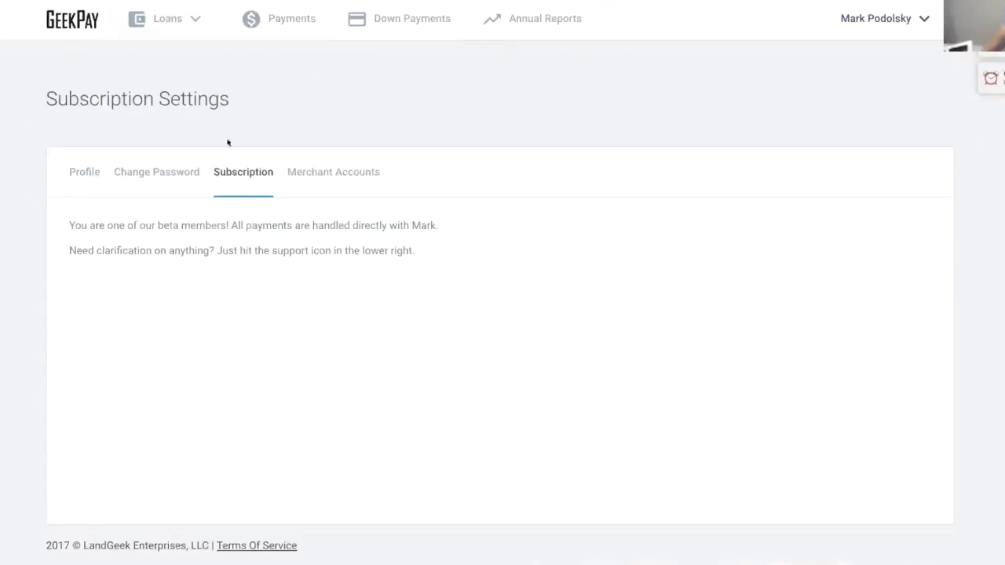
pyautogui.click(335, 173)
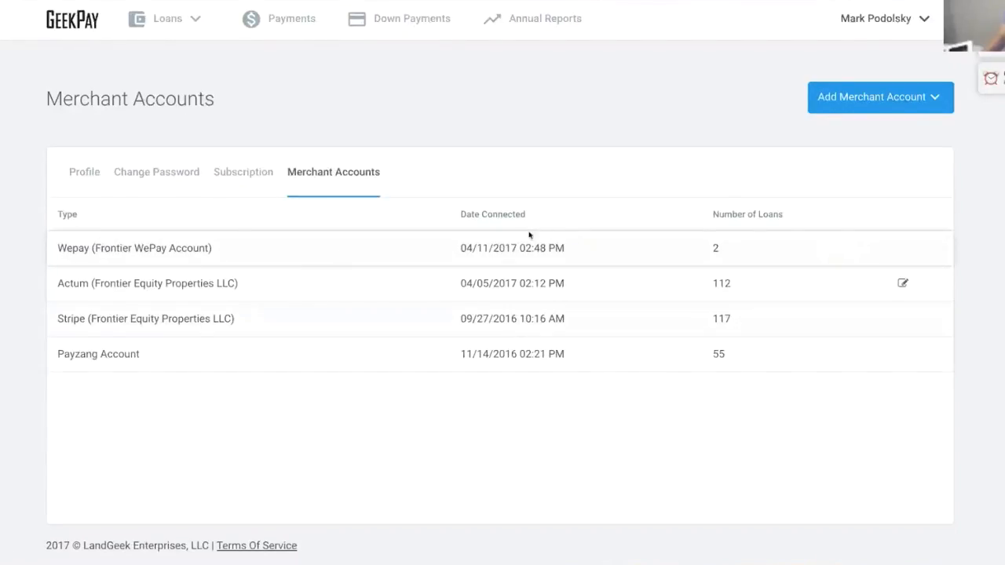
pyautogui.scroll(-1, 409, 263)
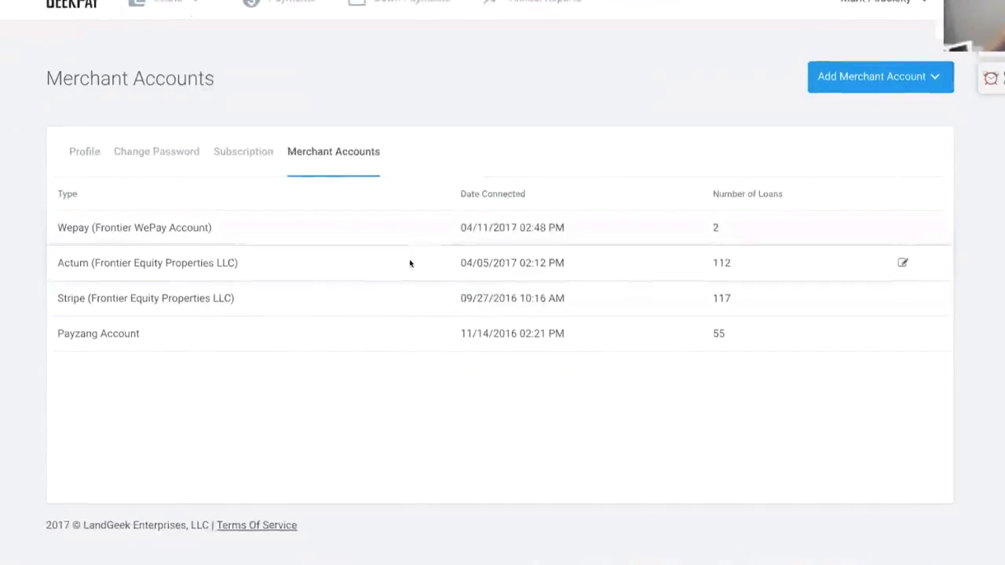
pyautogui.scroll(1, 405, 259)
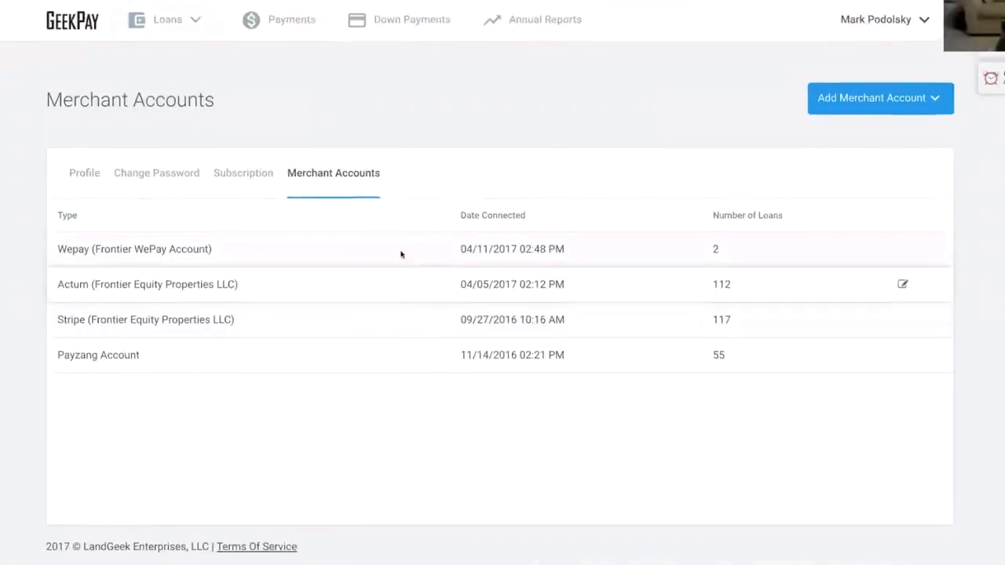
pyautogui.click(79, 174)
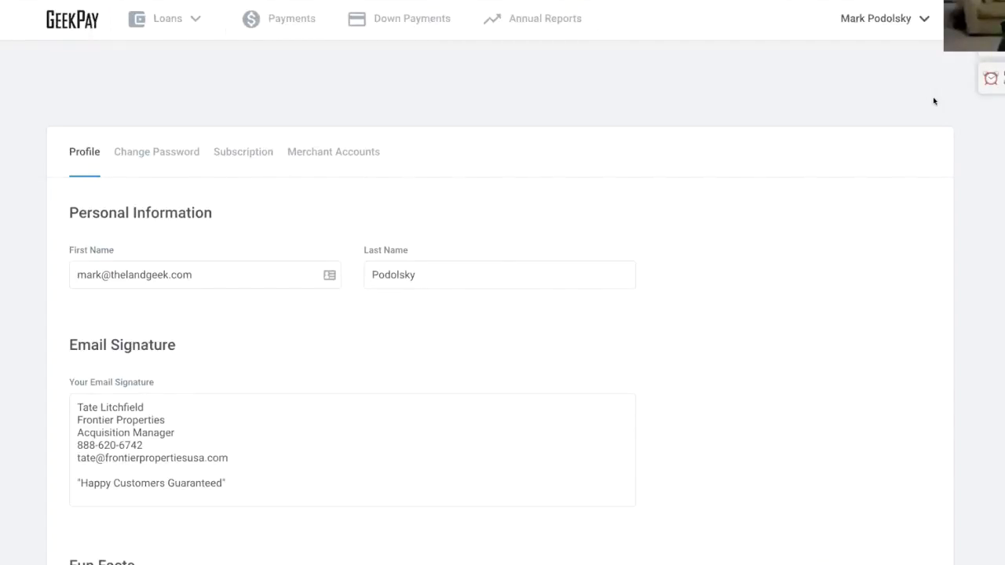
pyautogui.scroll(-1, 481, 209)
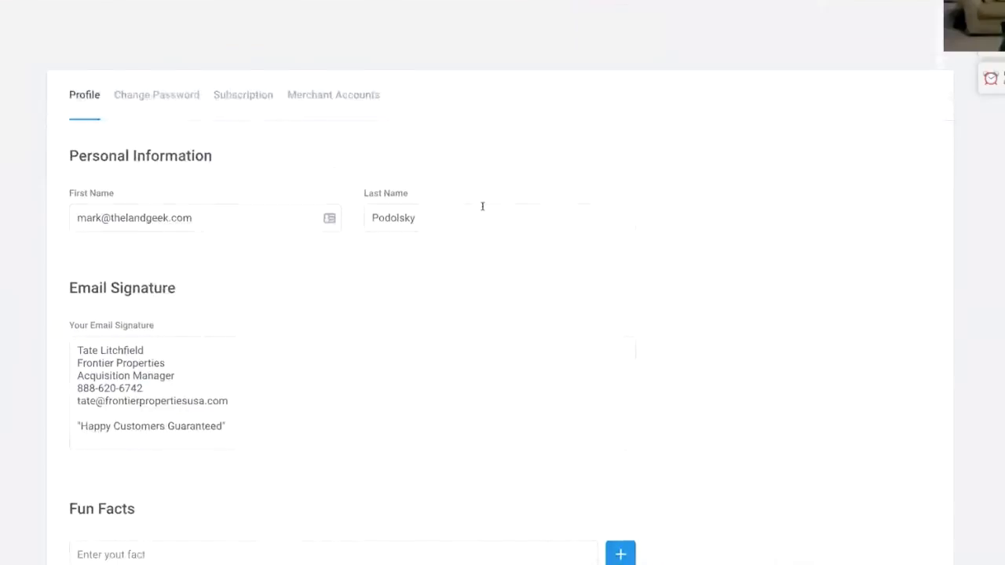
pyautogui.scroll(-3, 482, 207)
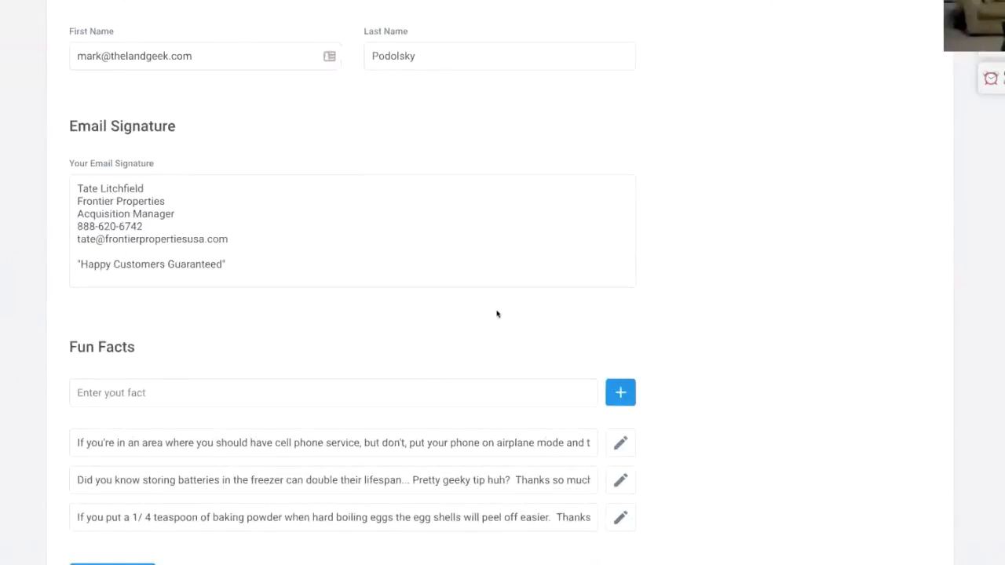
pyautogui.scroll(-1, 494, 310)
pyautogui.scroll(4, 492, 307)
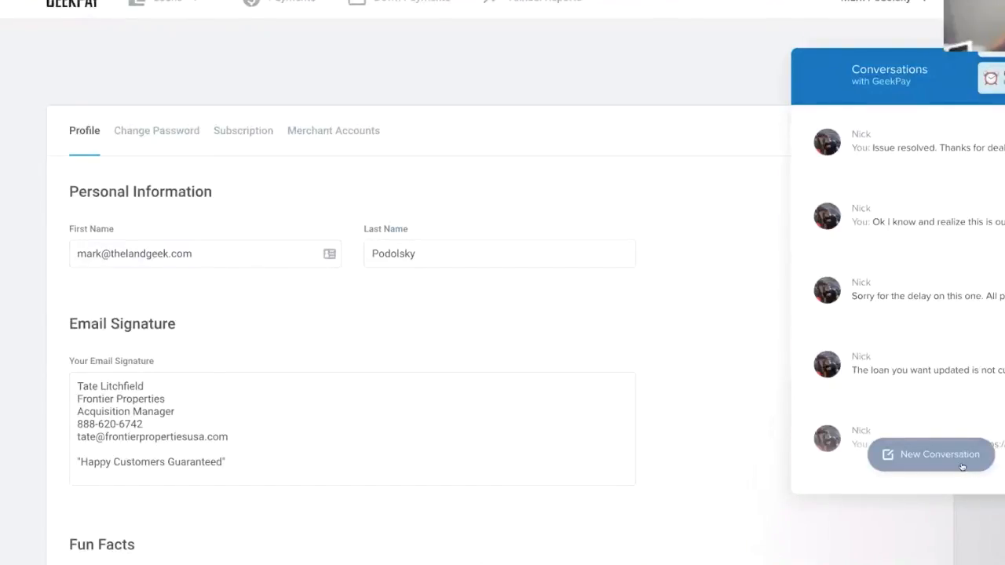
pyautogui.click(960, 462)
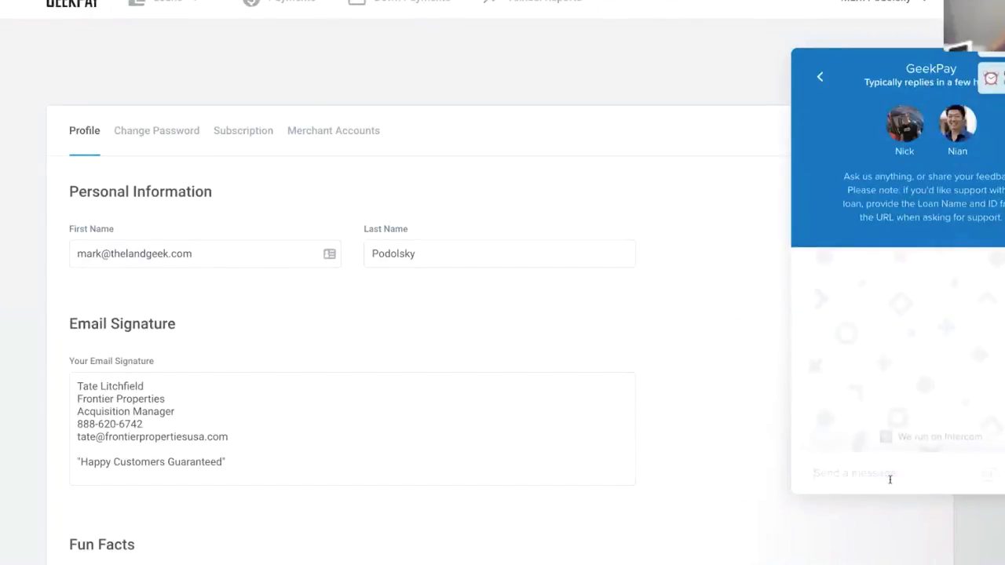
pyautogui.click(1004, 532)
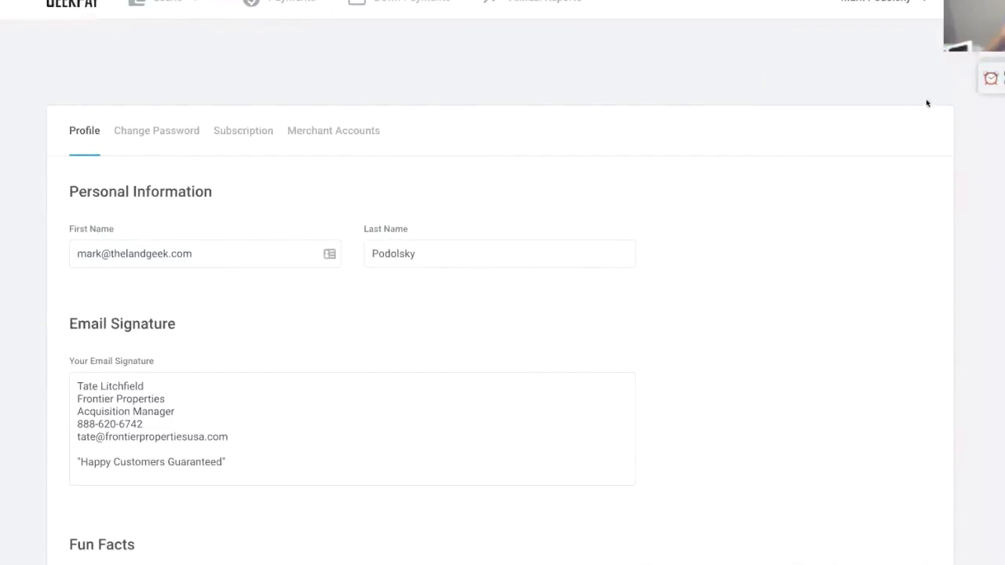
pyautogui.scroll(1, 349, 142)
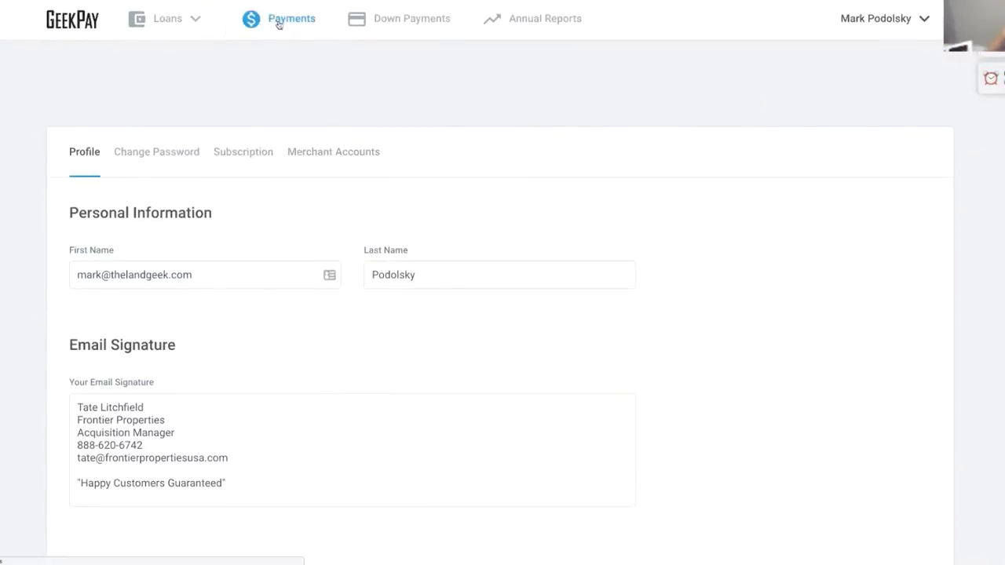
# - From Payments, review the Seth Test loan's terms, service fees and transaction fees, then start a payment
pyautogui.click(289, 22)
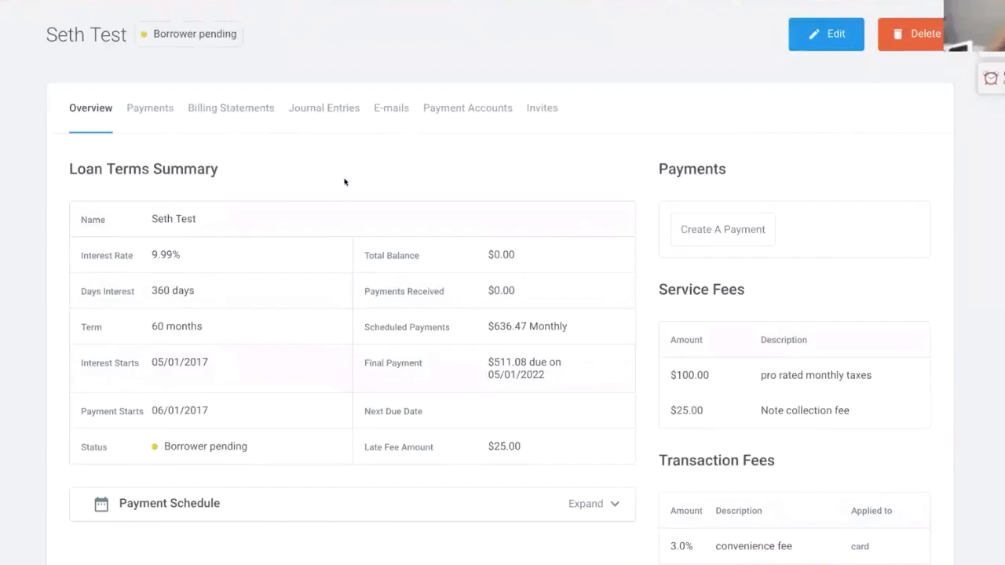
pyautogui.scroll(-1, 343, 180)
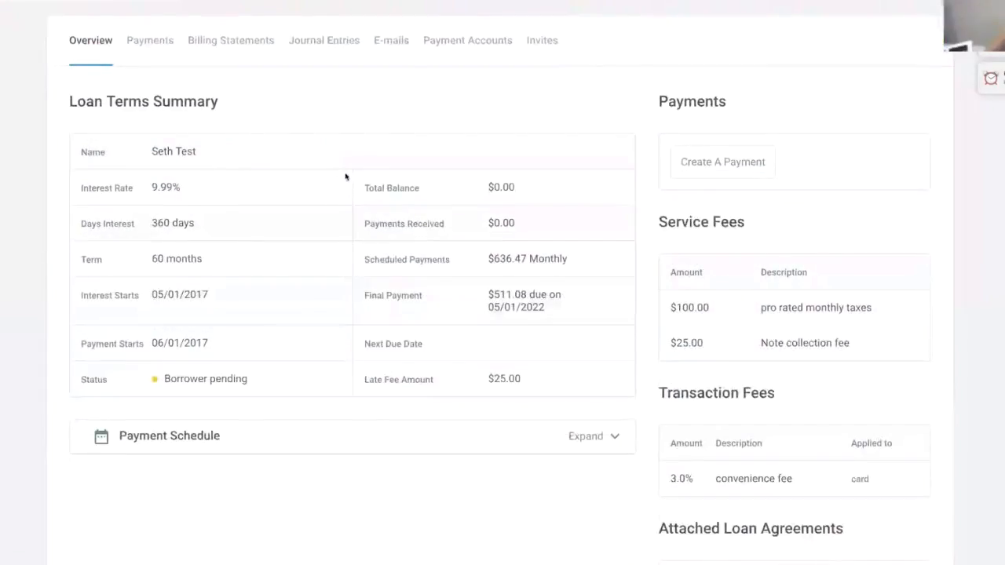
pyautogui.scroll(1, 344, 180)
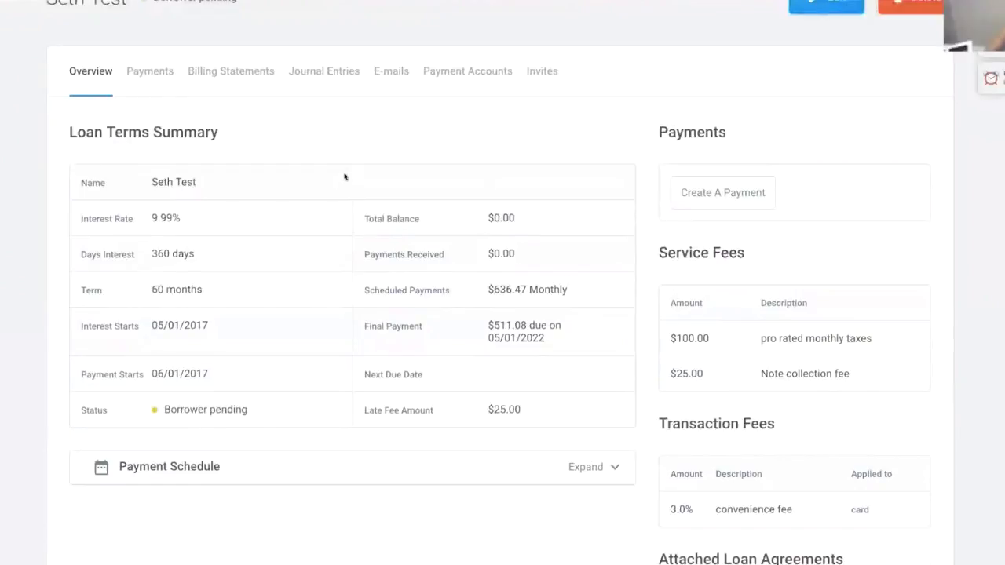
pyautogui.scroll(1, 343, 177)
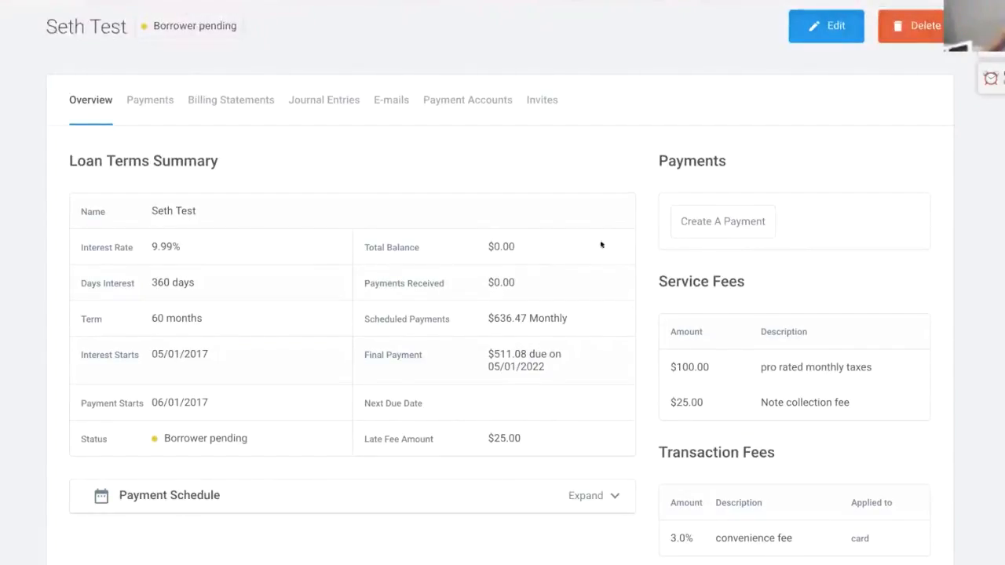
pyautogui.click(708, 224)
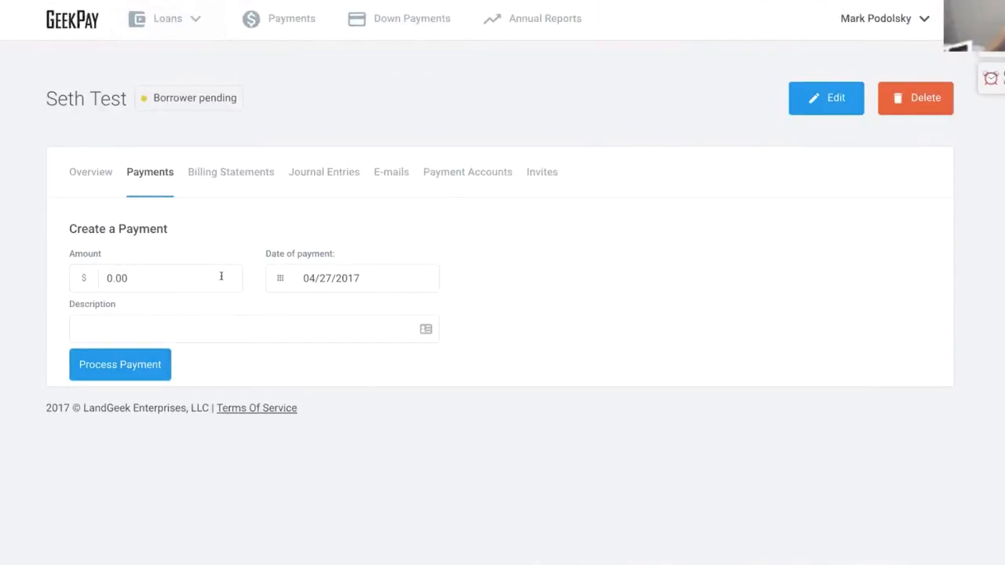
# - Focus the empty Description field of the $0.00 payment dated 04/27/2017
pyautogui.click(208, 330)
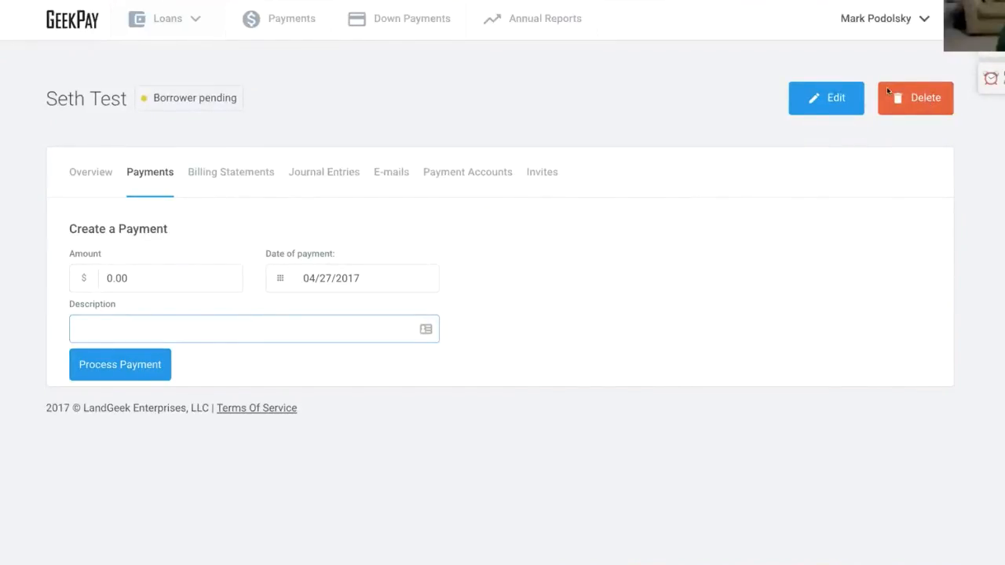
# - Show Settings > Merchant Accounts with WePay, Actum, Stripe and Payzang, and preview the Add Merchant Account choices
pyautogui.click(863, 20)
pyautogui.click(839, 53)
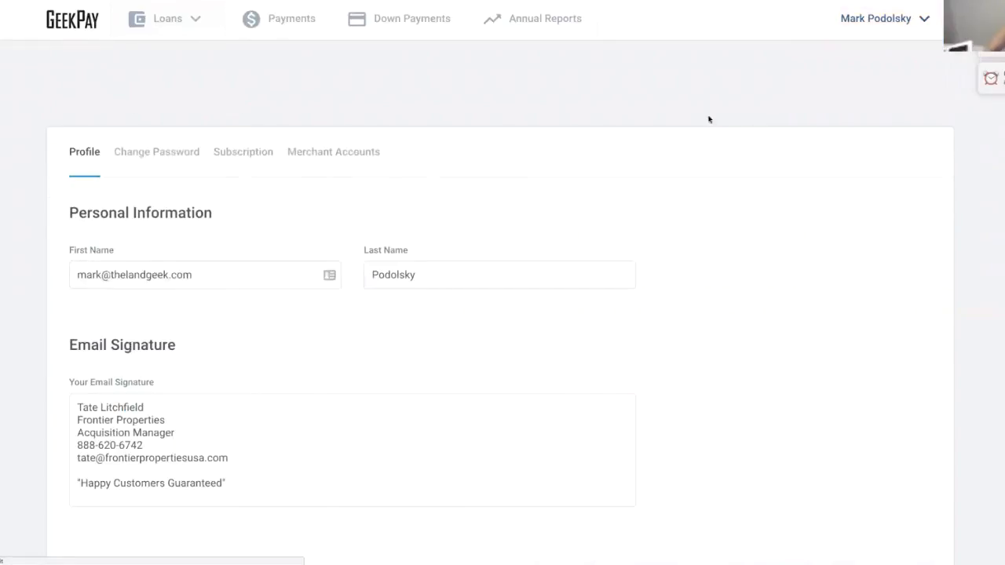
pyautogui.click(363, 155)
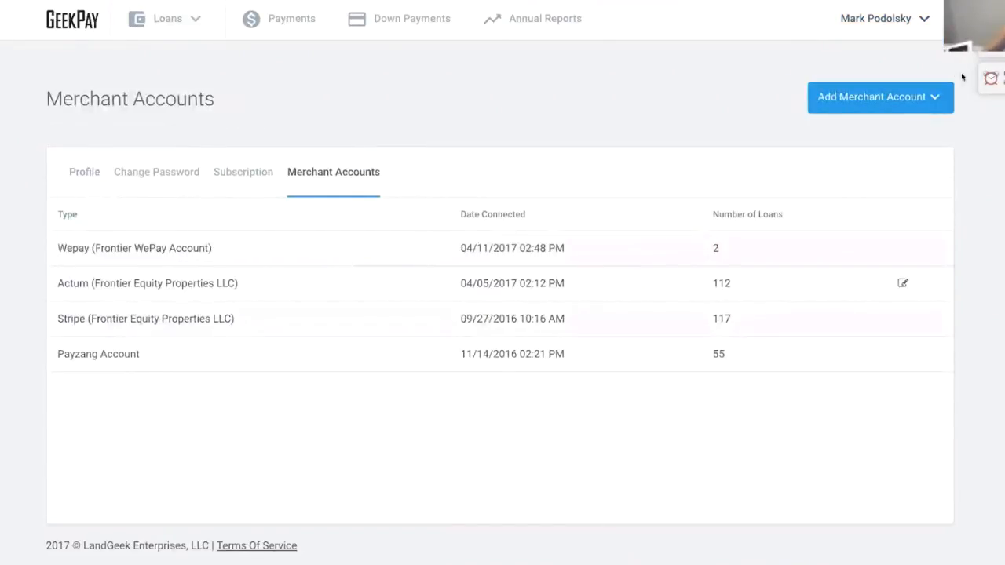
pyautogui.click(909, 110)
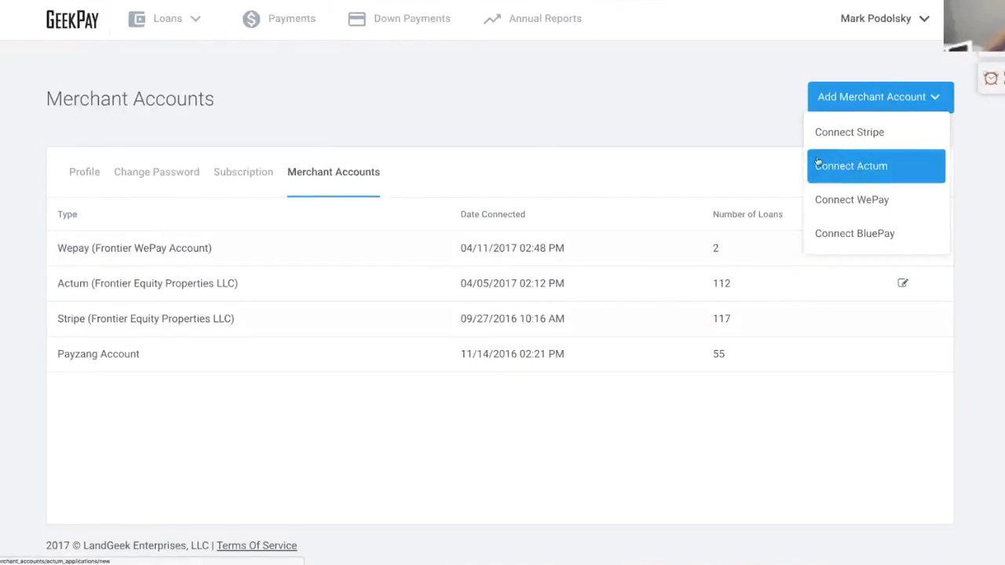
pyautogui.click(615, 129)
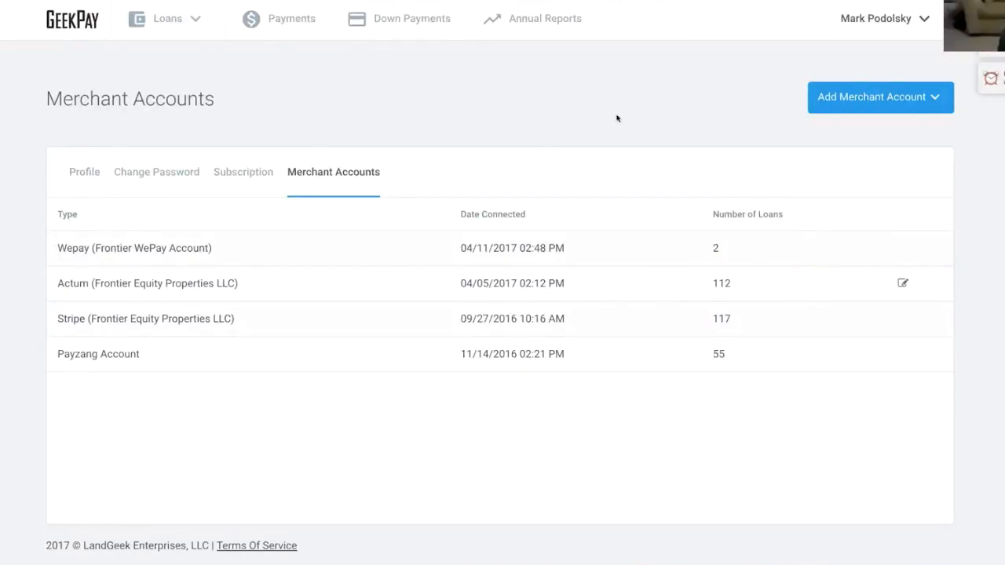
pyautogui.scroll(-1, 613, 119)
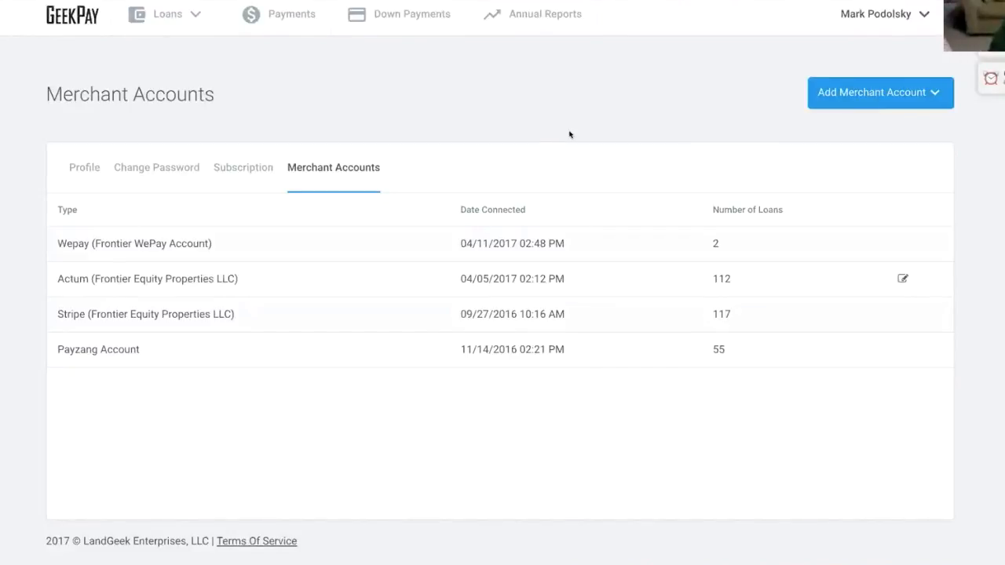
# - Bring up the Connect BluePay form and follow its BluePay link to the BluePay 3.0 login page
pyautogui.click(904, 94)
pyautogui.click(861, 229)
pyautogui.scroll(3, 323, 269)
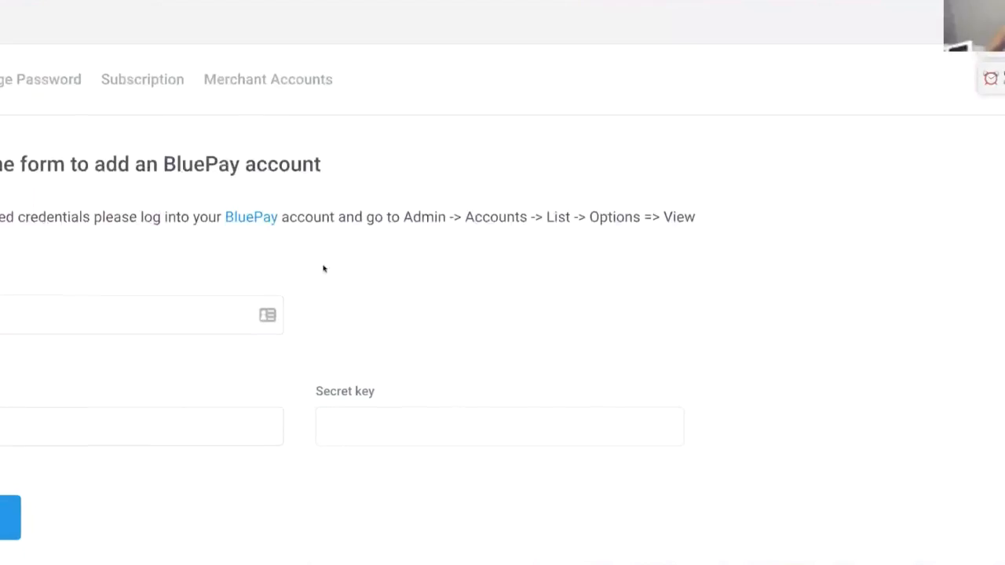
pyautogui.scroll(-3, 323, 269)
pyautogui.click(241, 320)
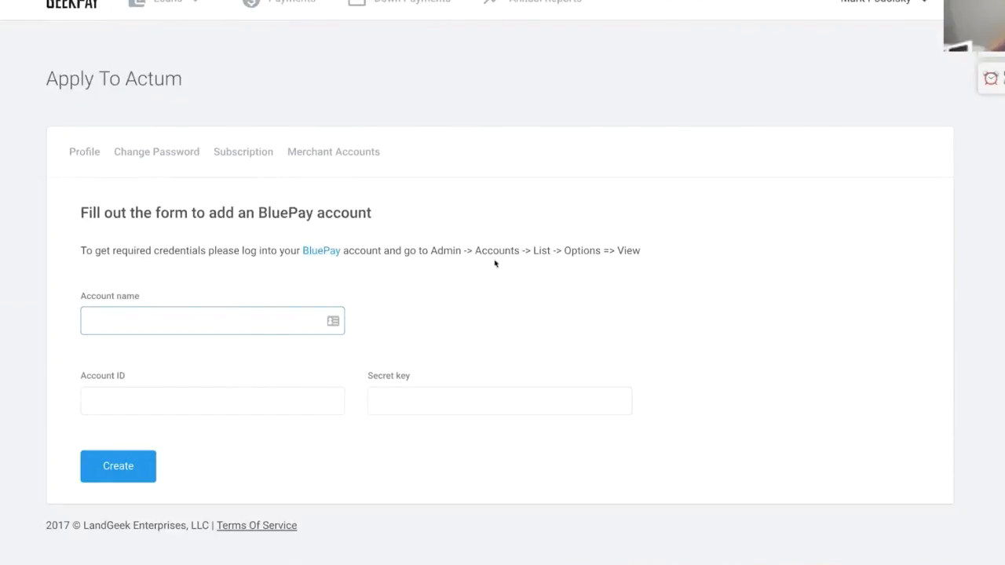
pyautogui.click(317, 253)
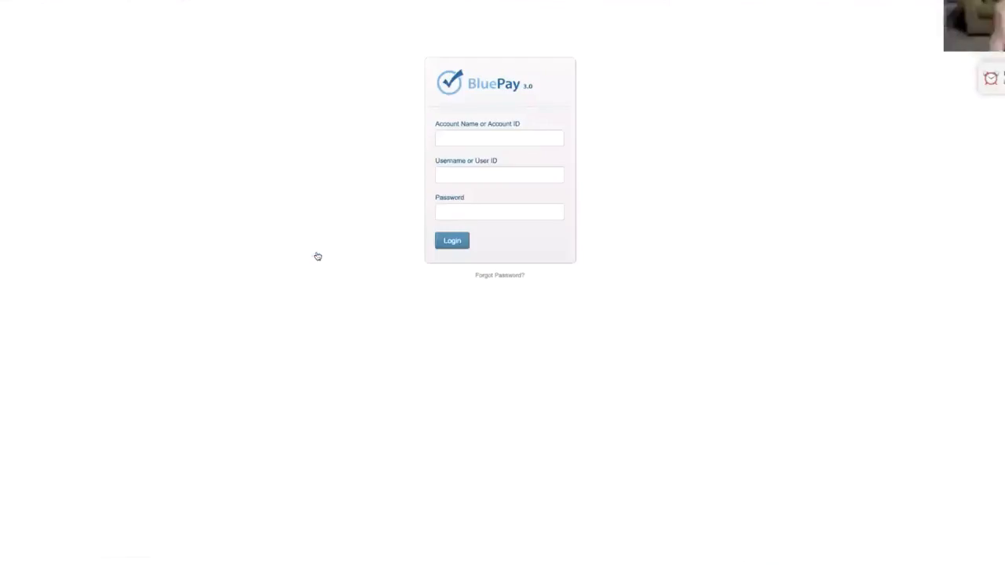
# - Focus the Account Name field on the BluePay login page
pyautogui.click(513, 134)
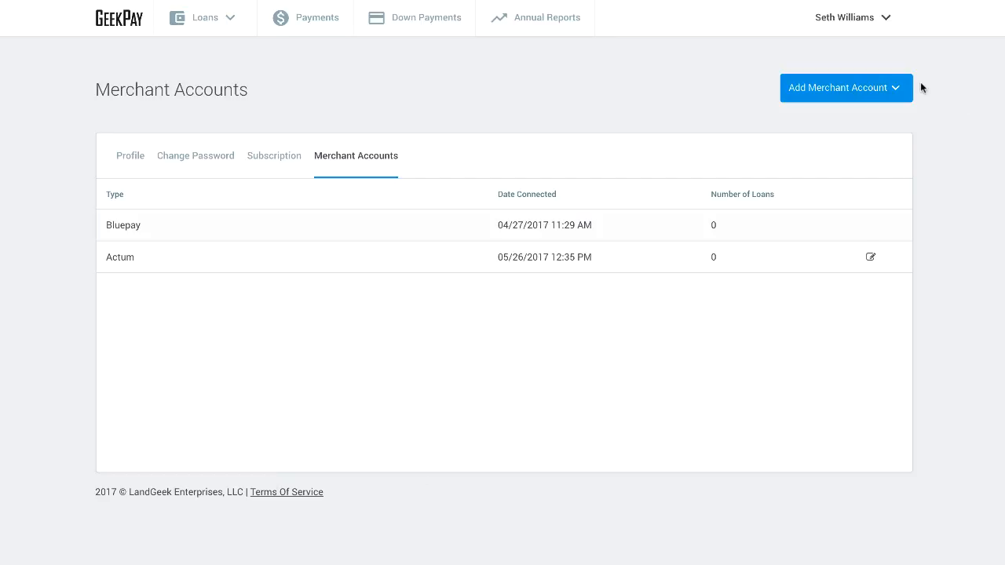
pyautogui.click(893, 88)
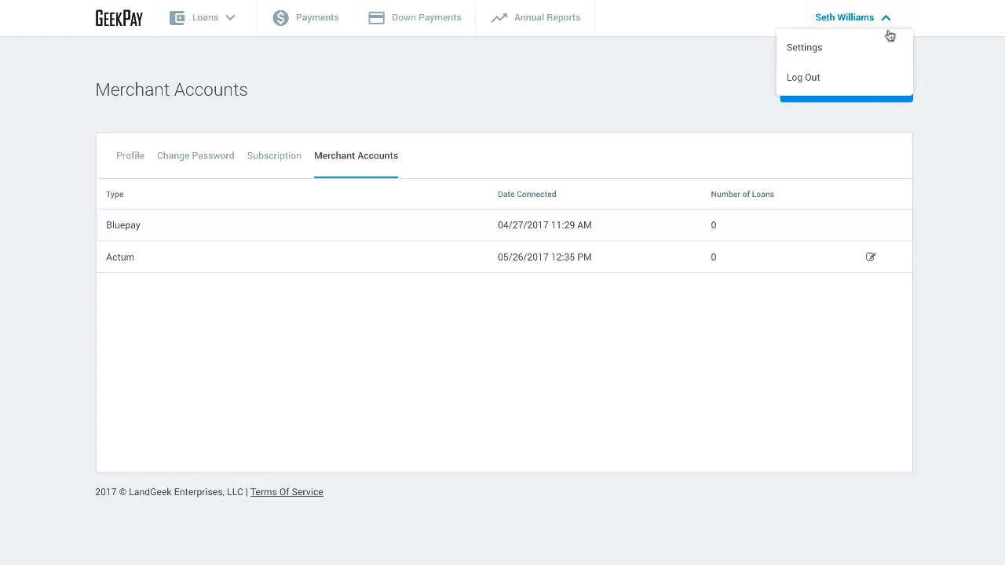
pyautogui.click(896, 89)
pyautogui.click(898, 89)
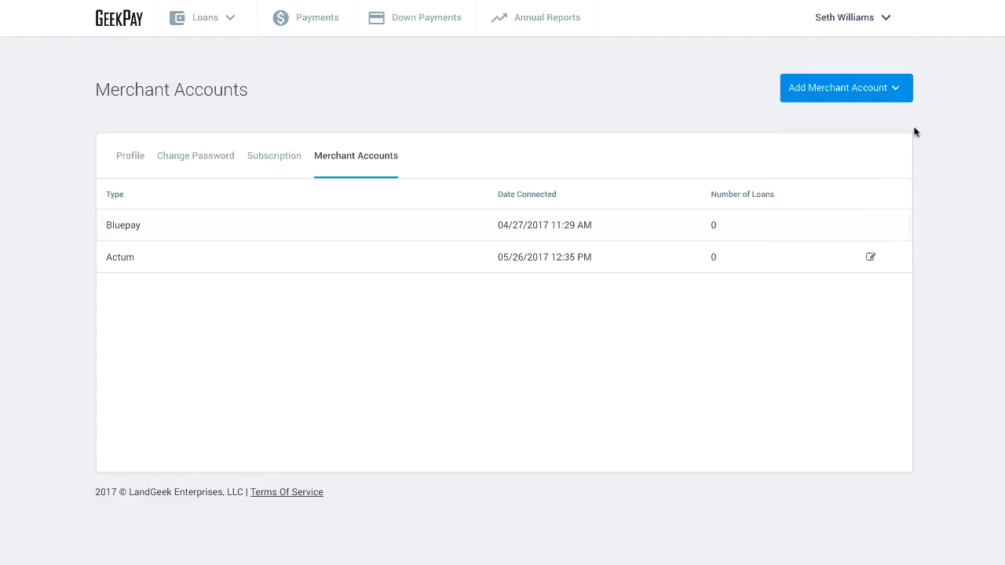
pyautogui.click(904, 87)
pyautogui.moveTo(877, 95)
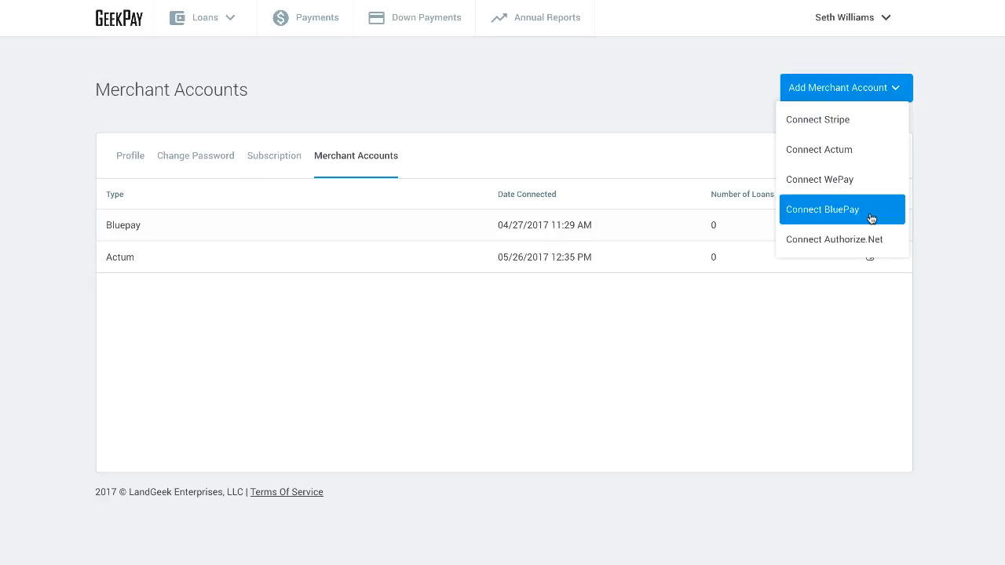
pyautogui.click(894, 89)
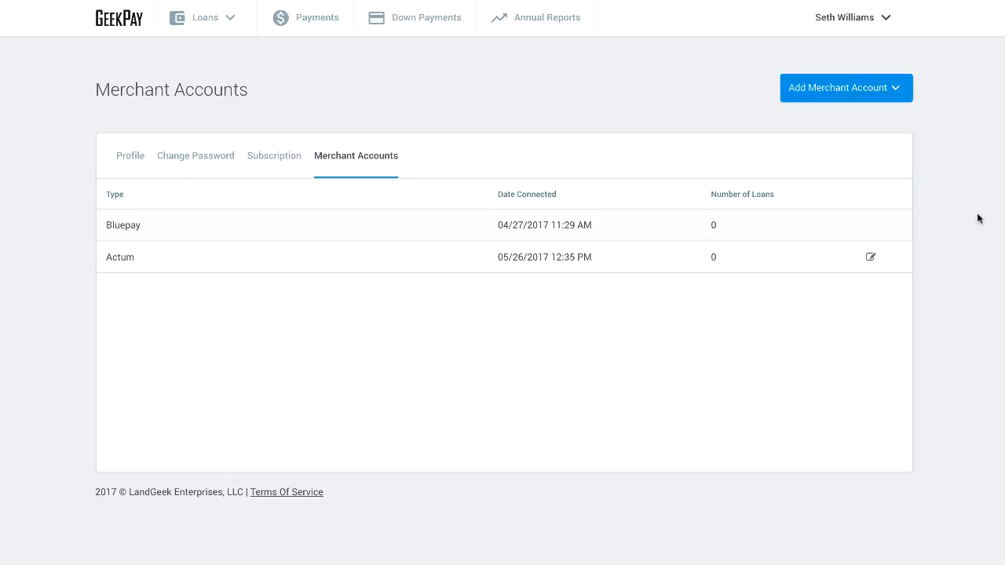
pyautogui.click(899, 98)
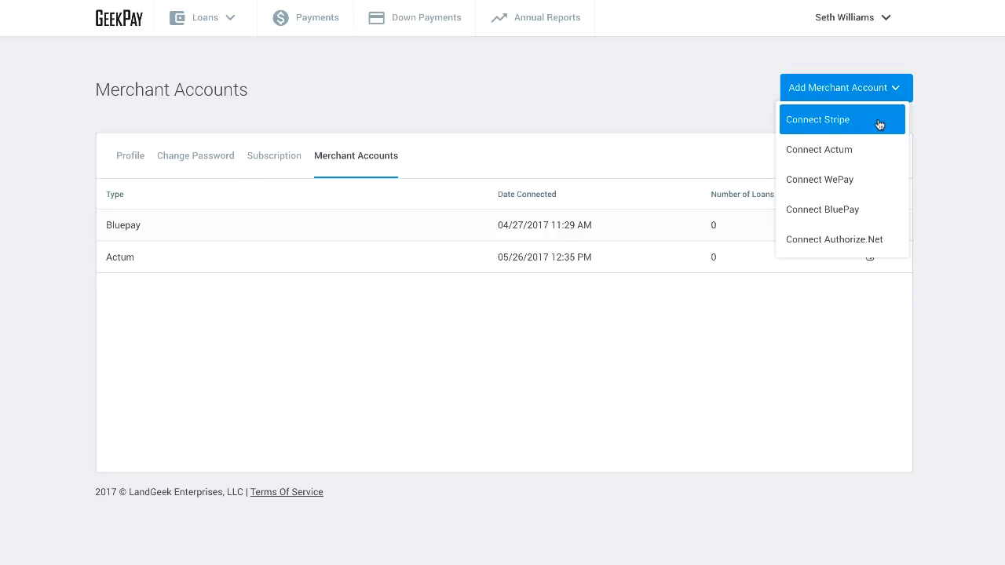
pyautogui.click(879, 125)
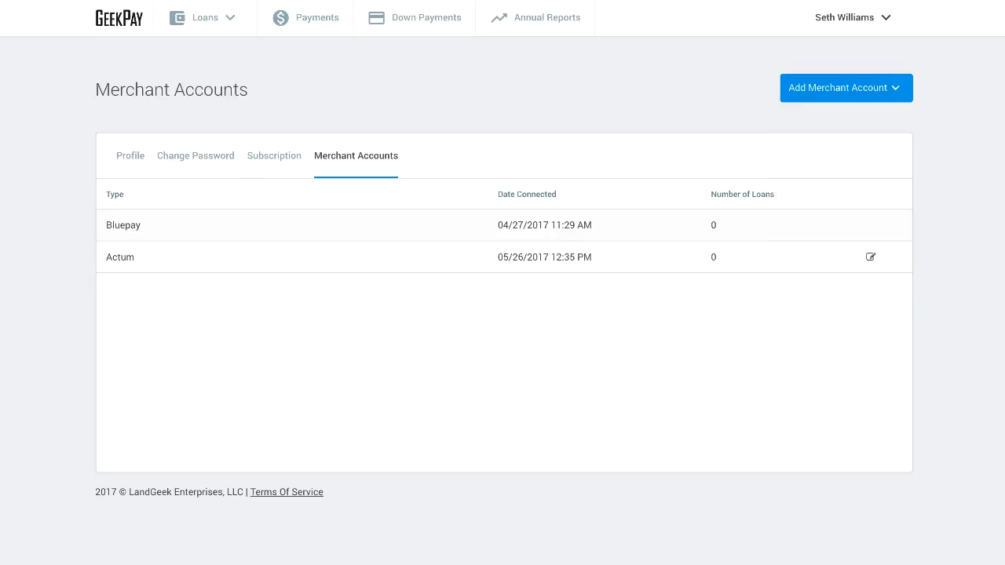